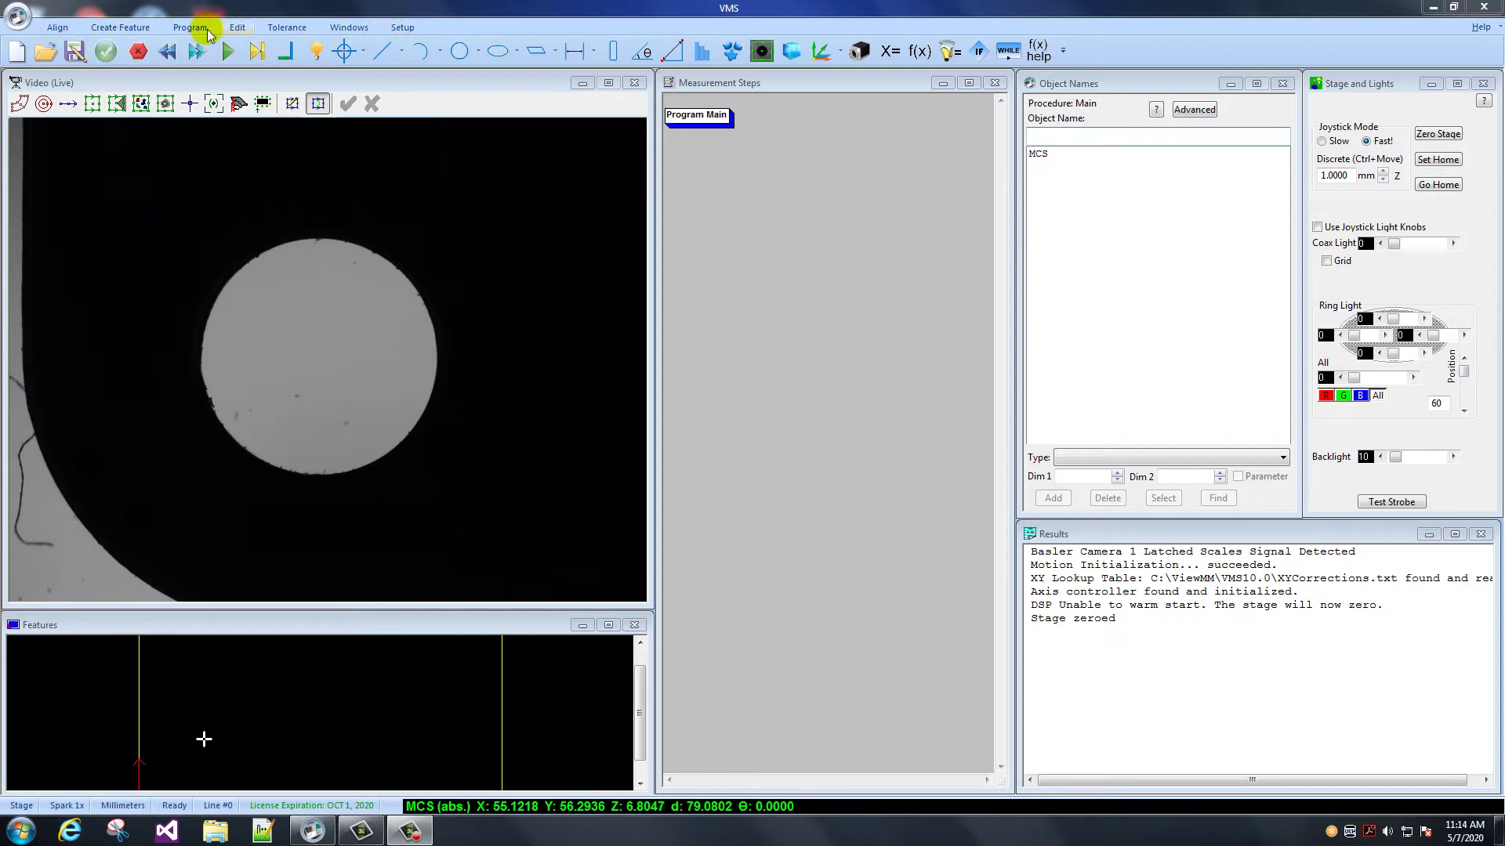
click(57, 27)
click(120, 27)
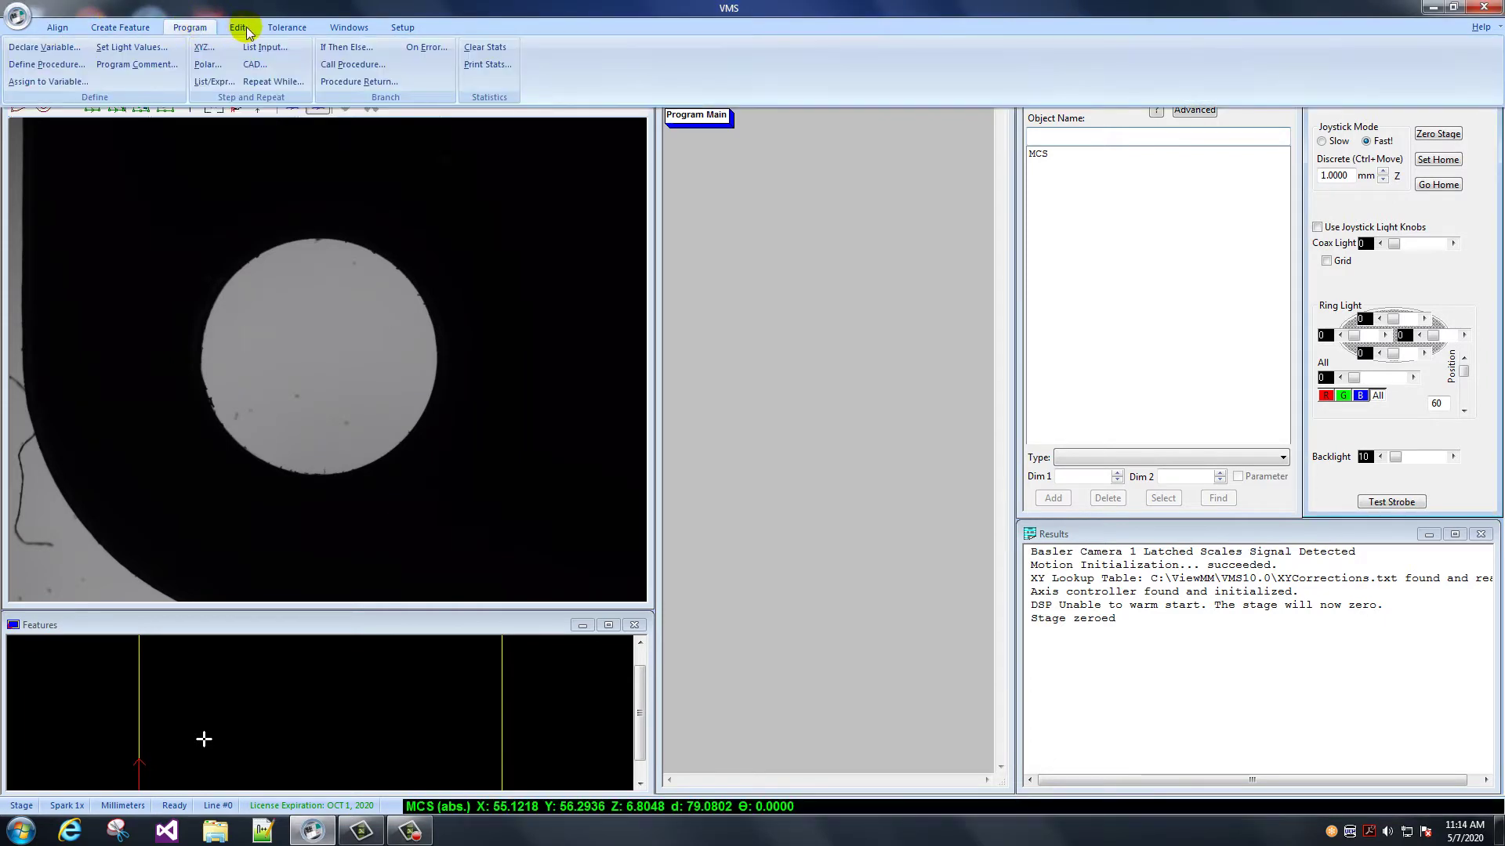
mouse_move(402, 27)
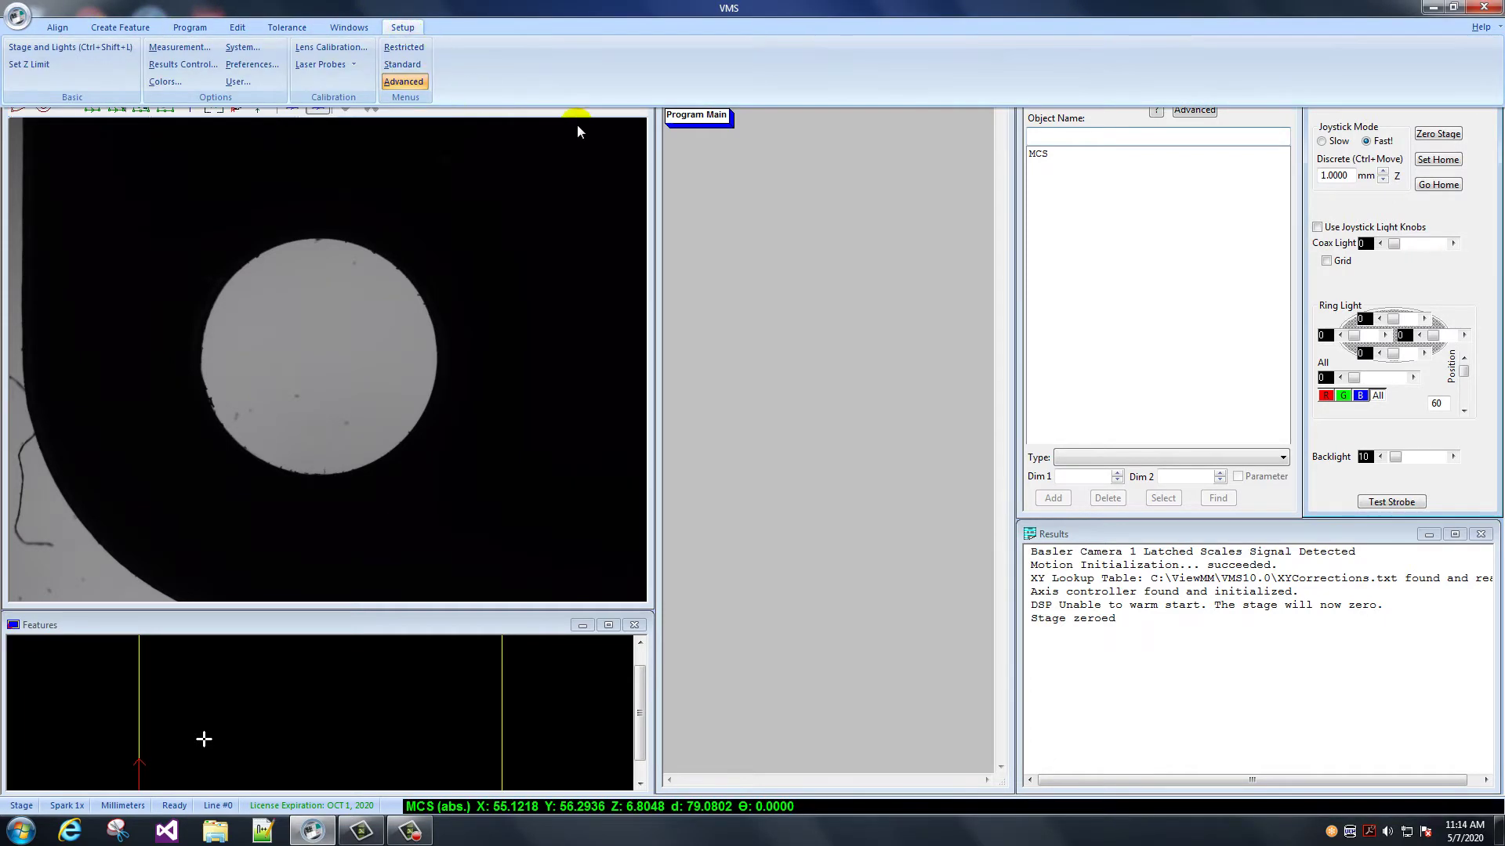
click(406, 31)
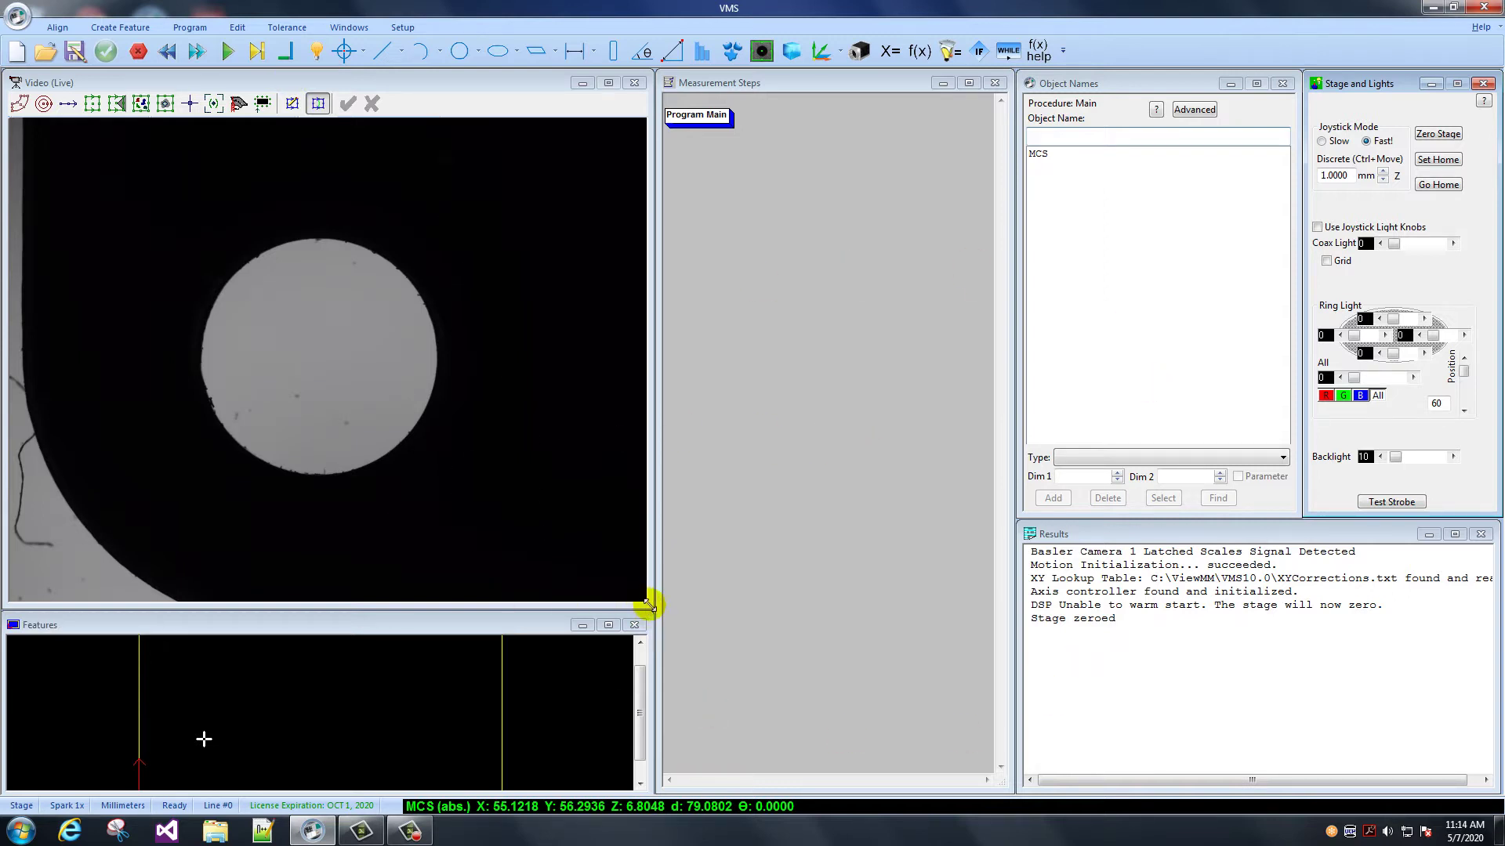
mouse_move(647, 608)
mouse_down()
mouse_move(477, 407)
mouse_move(648, 624)
mouse_move(648, 608)
mouse_up()
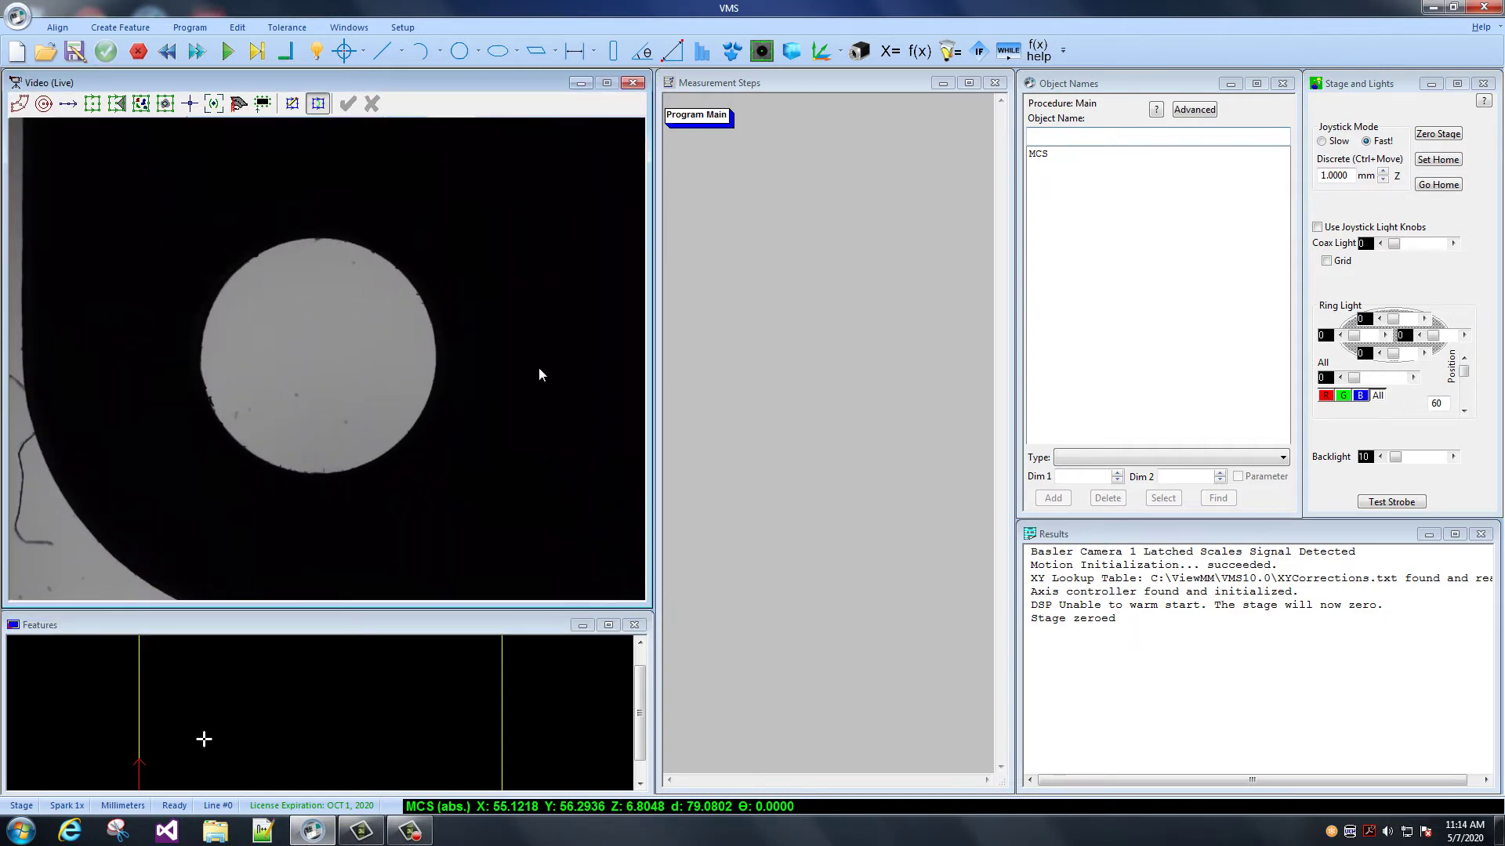
mouse_move(460, 75)
mouse_down()
mouse_move(929, 123)
mouse_move(862, 129)
mouse_move(502, 76)
mouse_move(460, 86)
mouse_up()
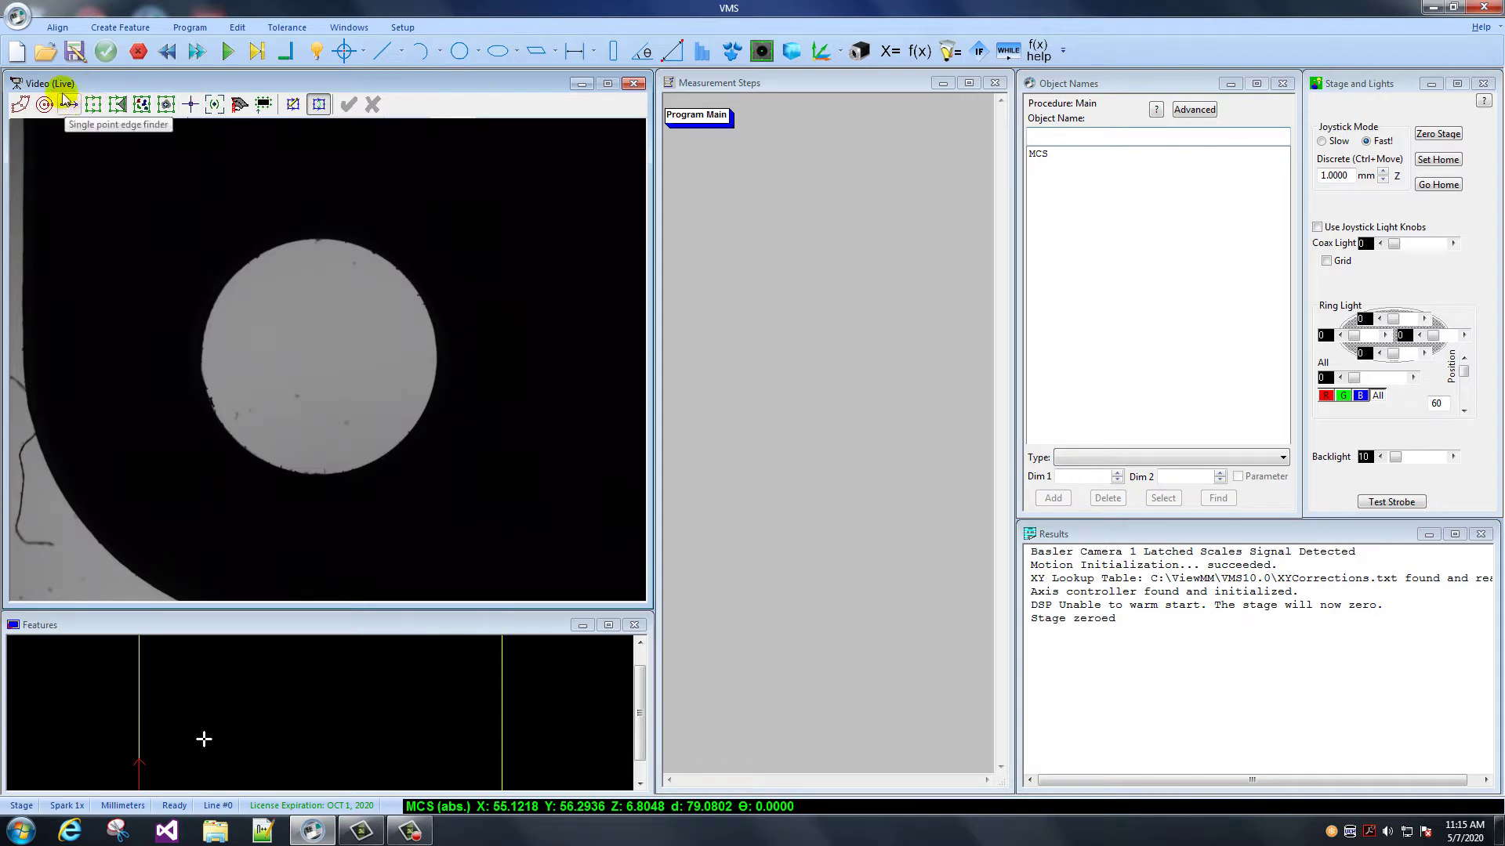
Step: Review the available alignment methods and feature-creation commands
click(59, 28)
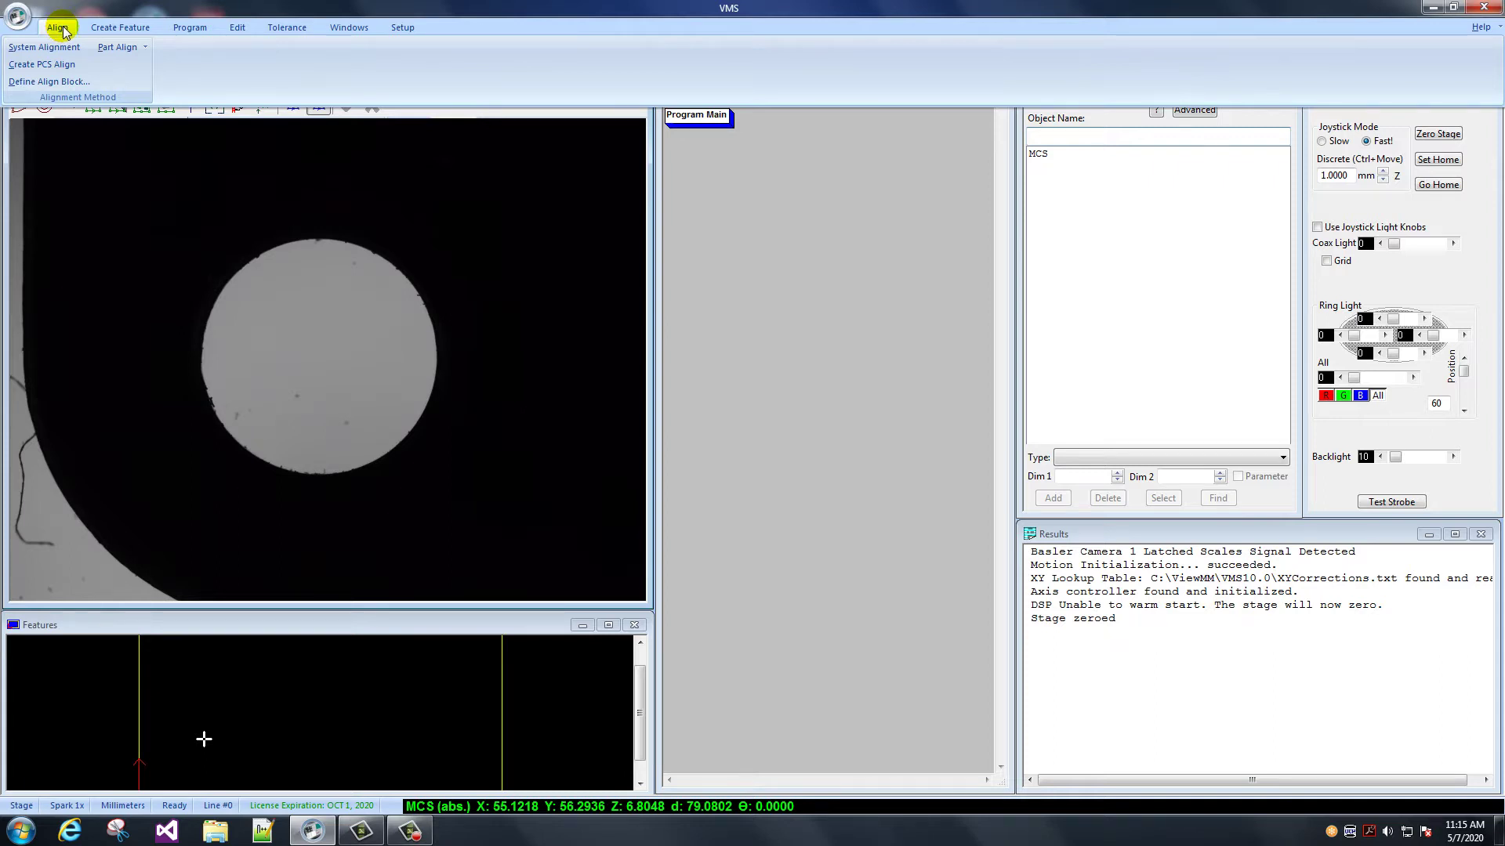
click(62, 32)
click(119, 28)
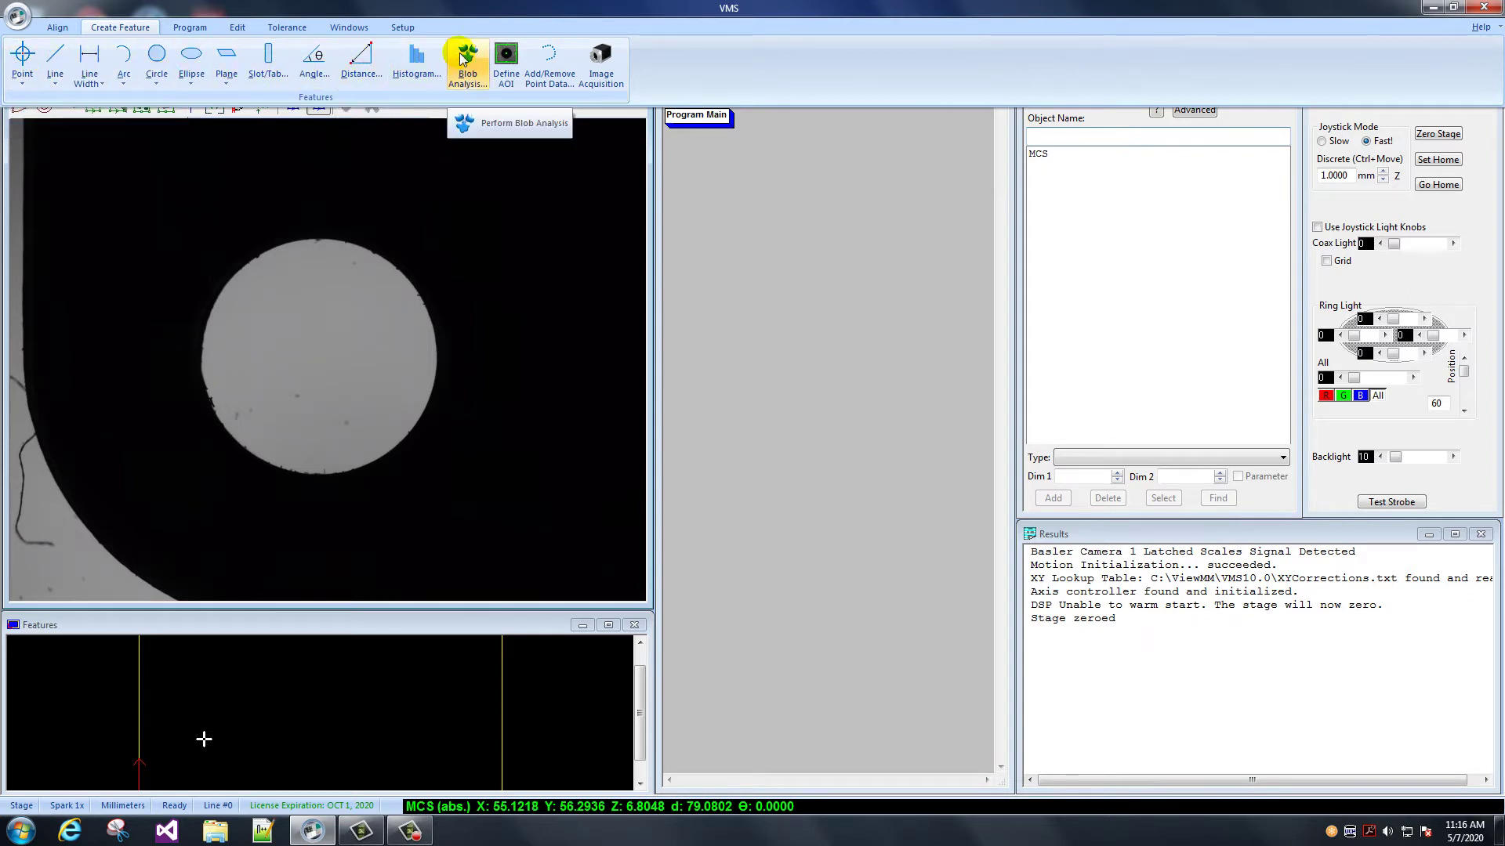
click(106, 30)
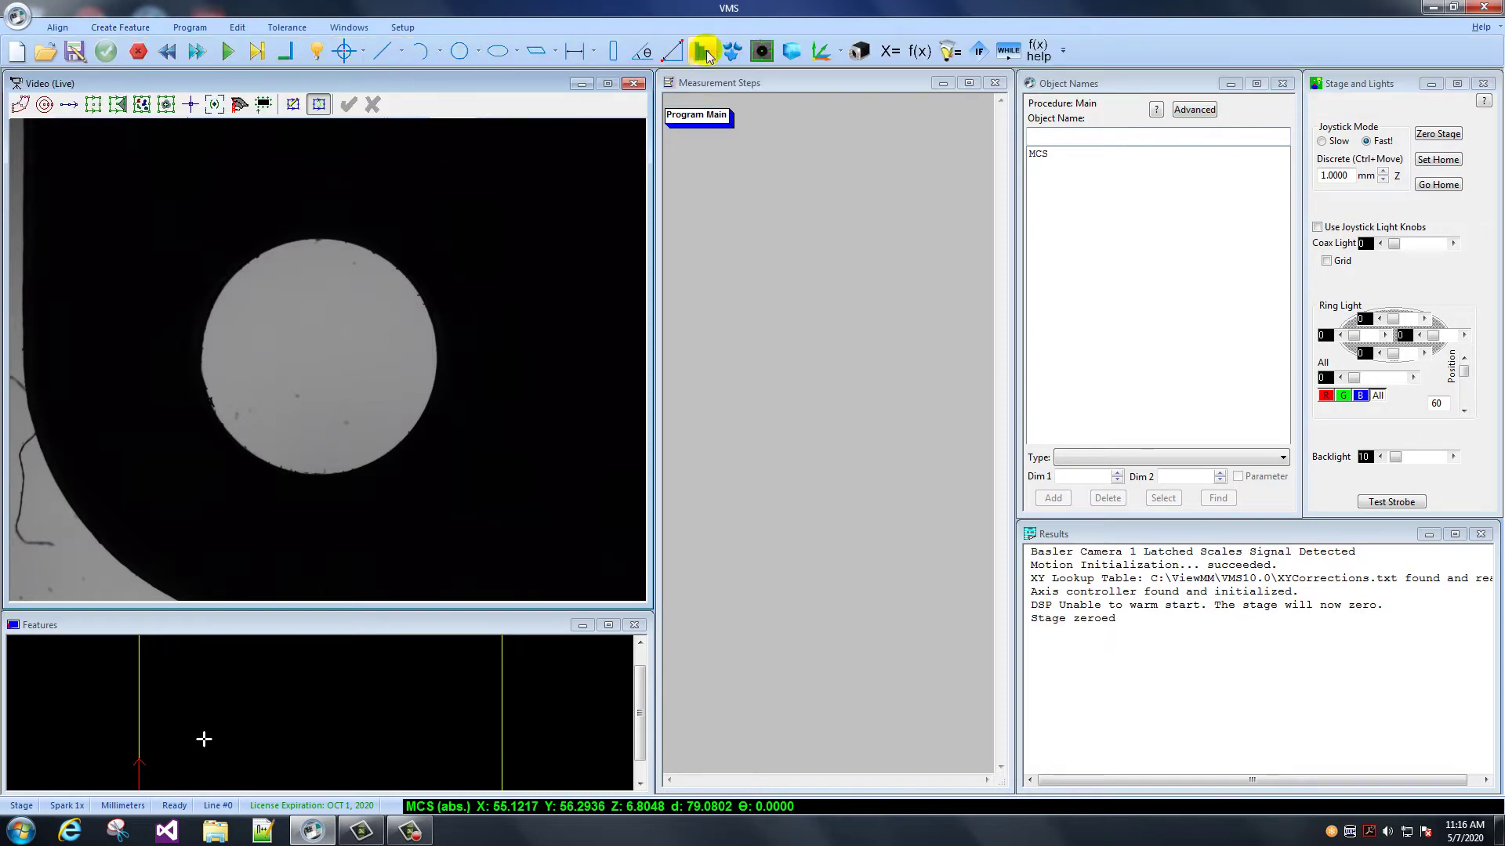
click(120, 28)
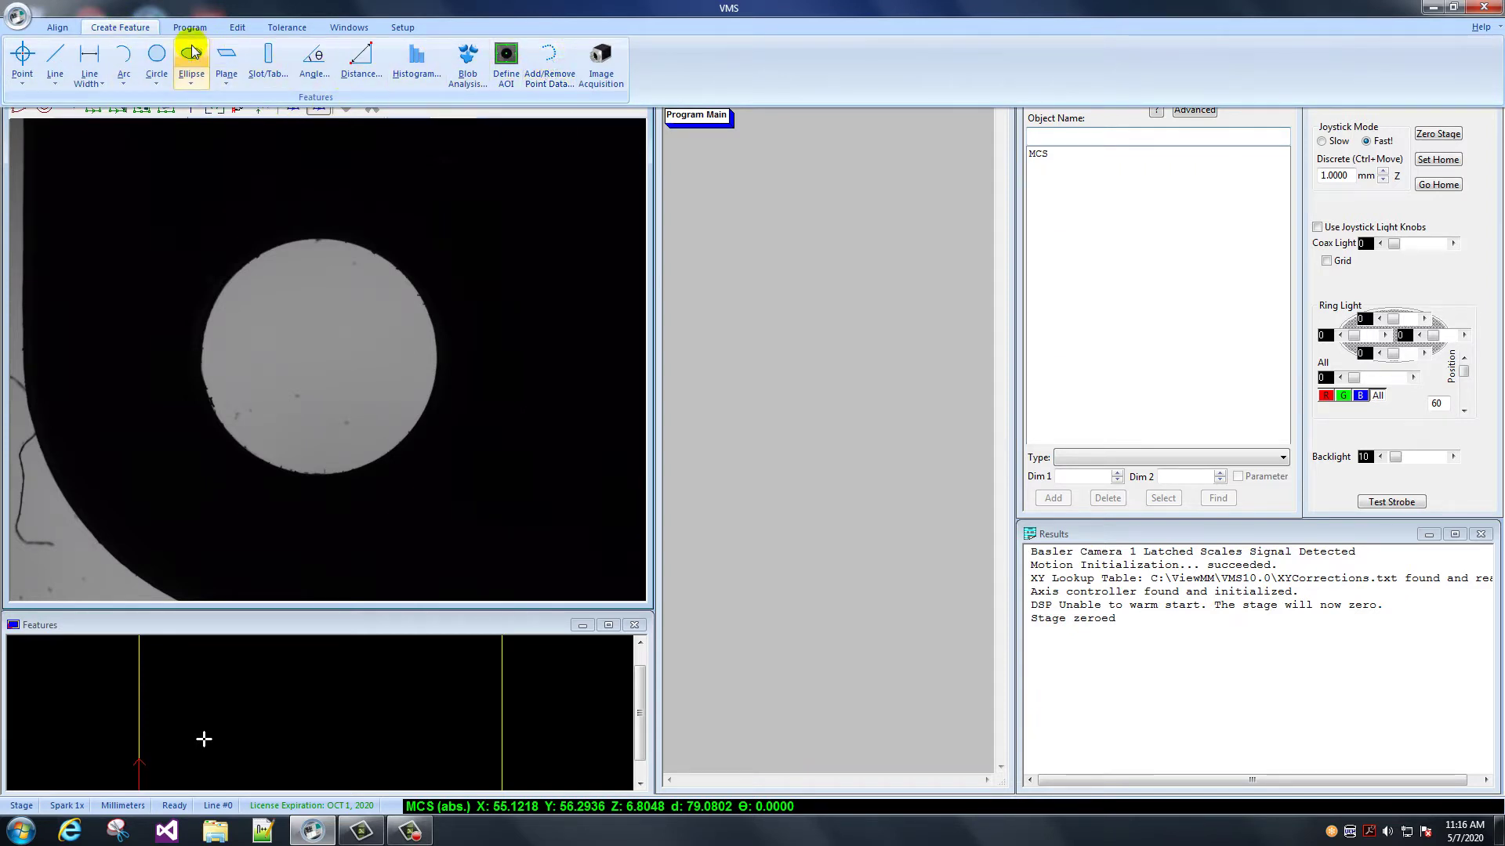
click(120, 27)
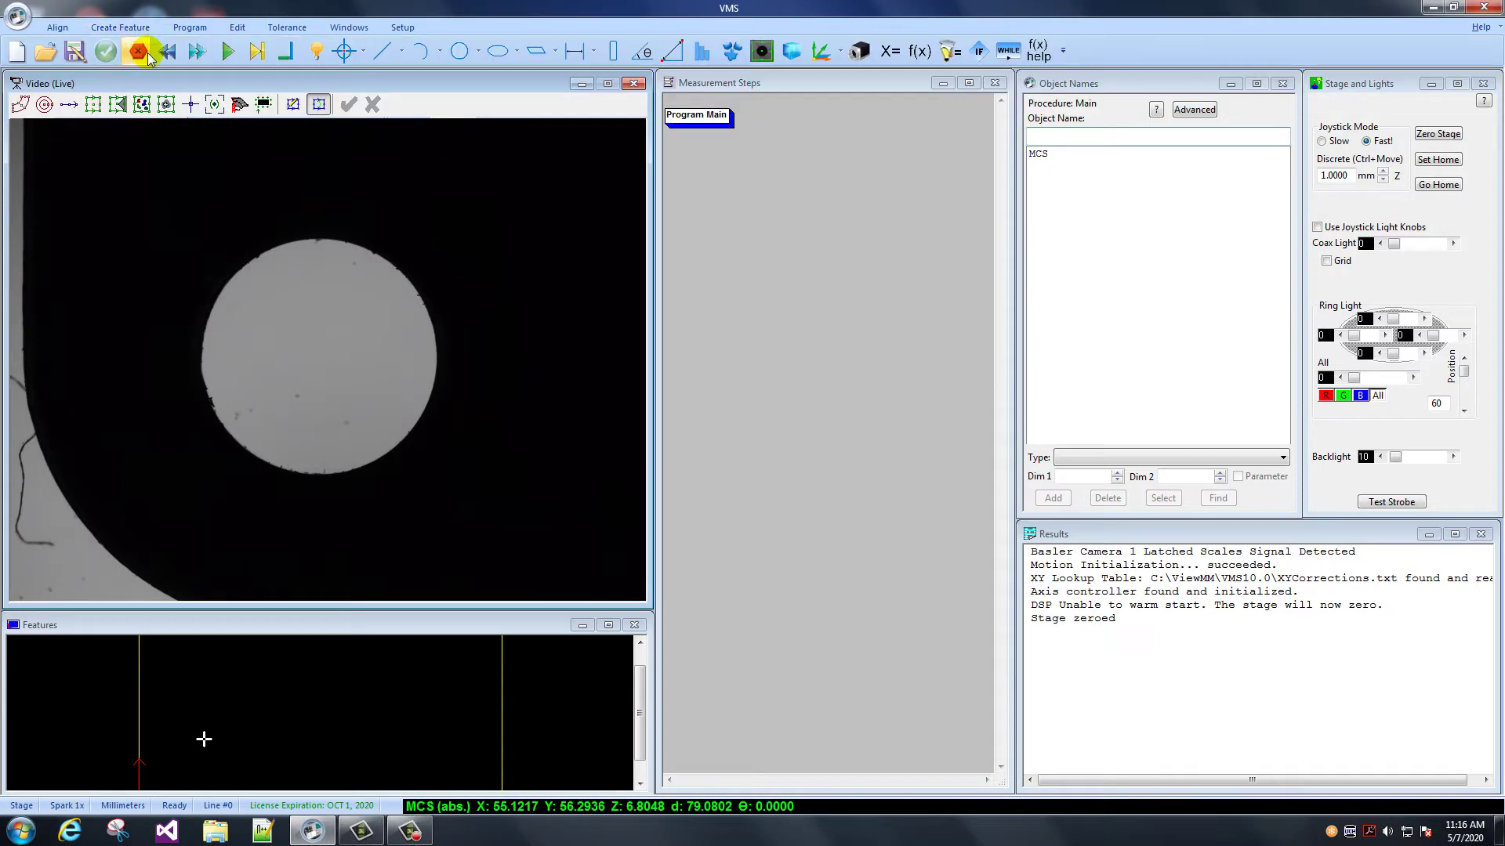
Step: Review the programming, clipboard editing and tolerance commands, including the edit options offered for measurement steps
click(190, 28)
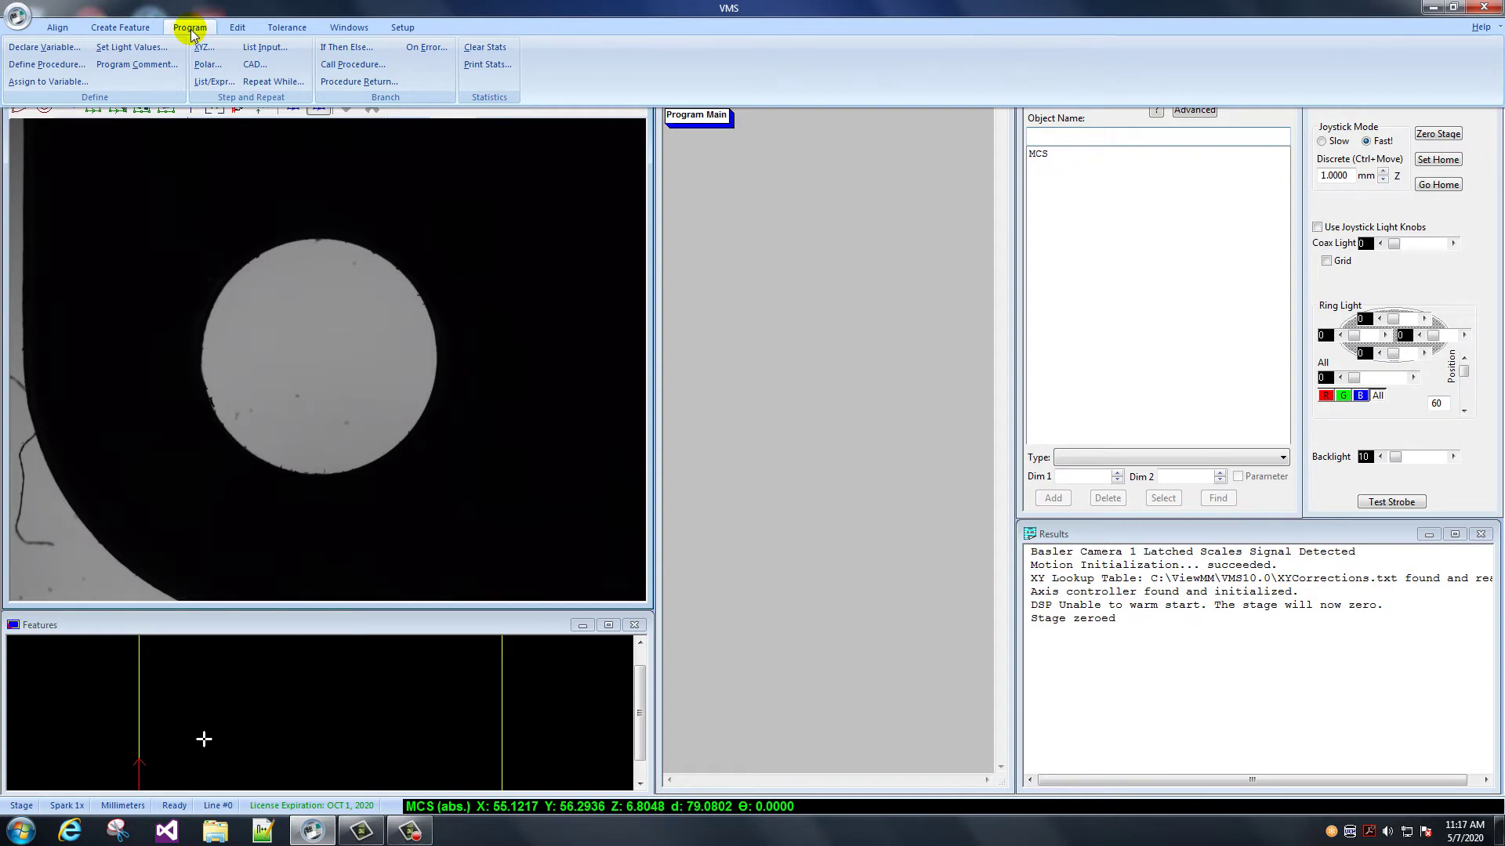
click(192, 33)
click(237, 33)
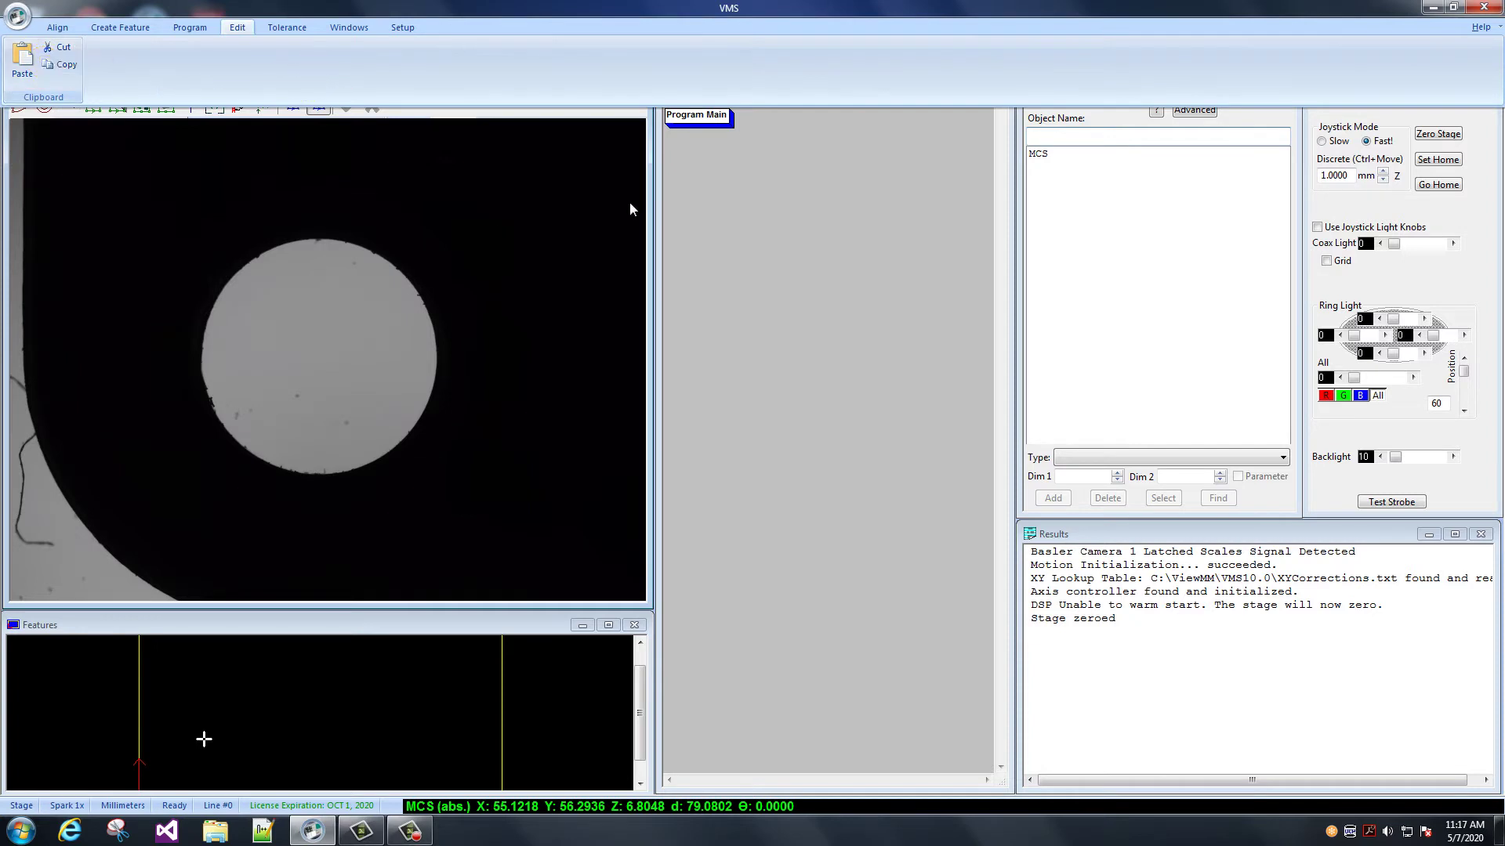
right_click(761, 235)
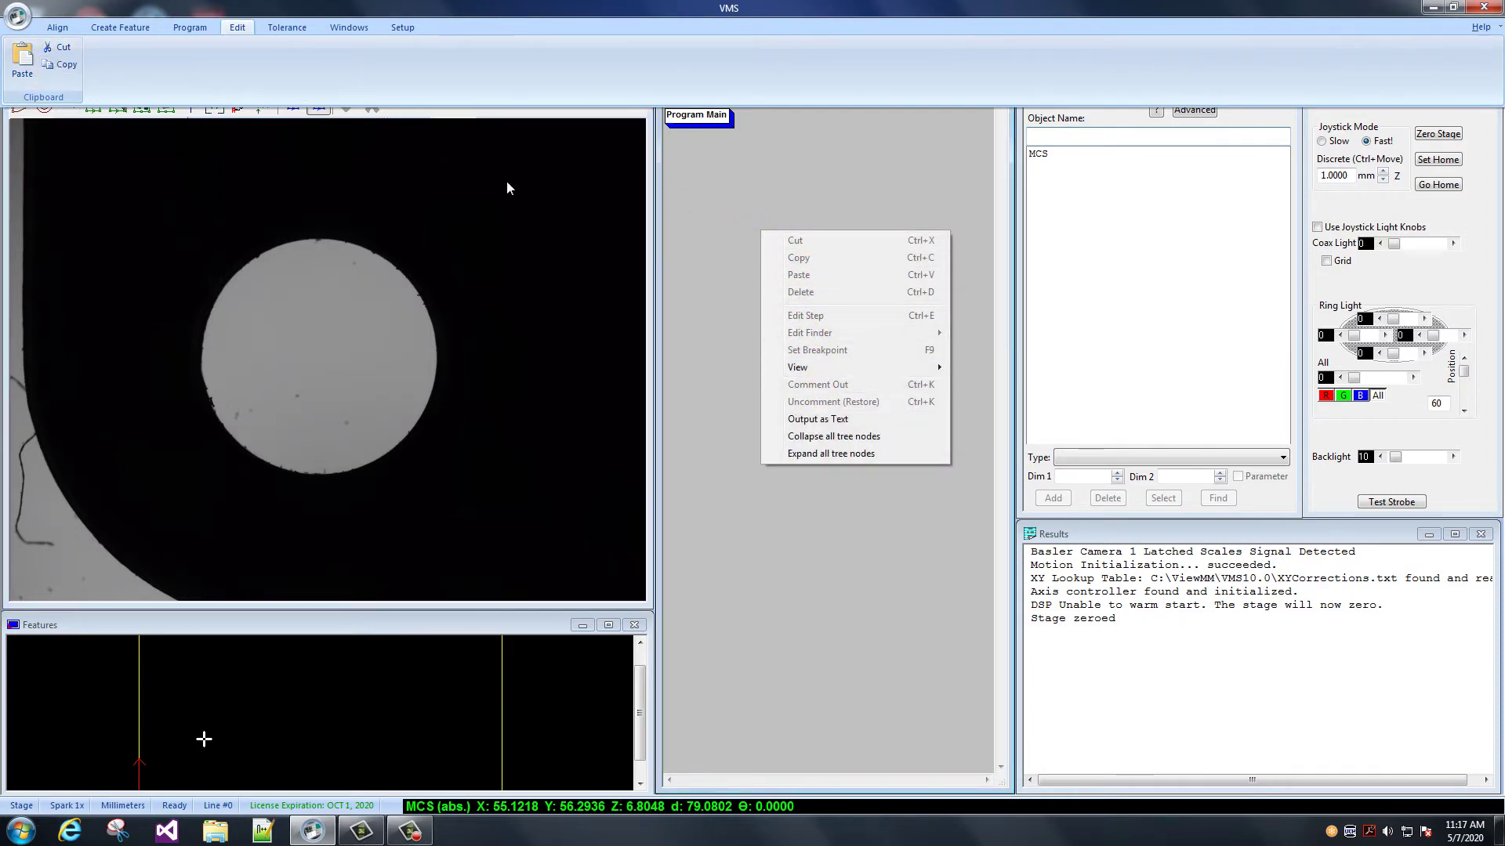
click(240, 28)
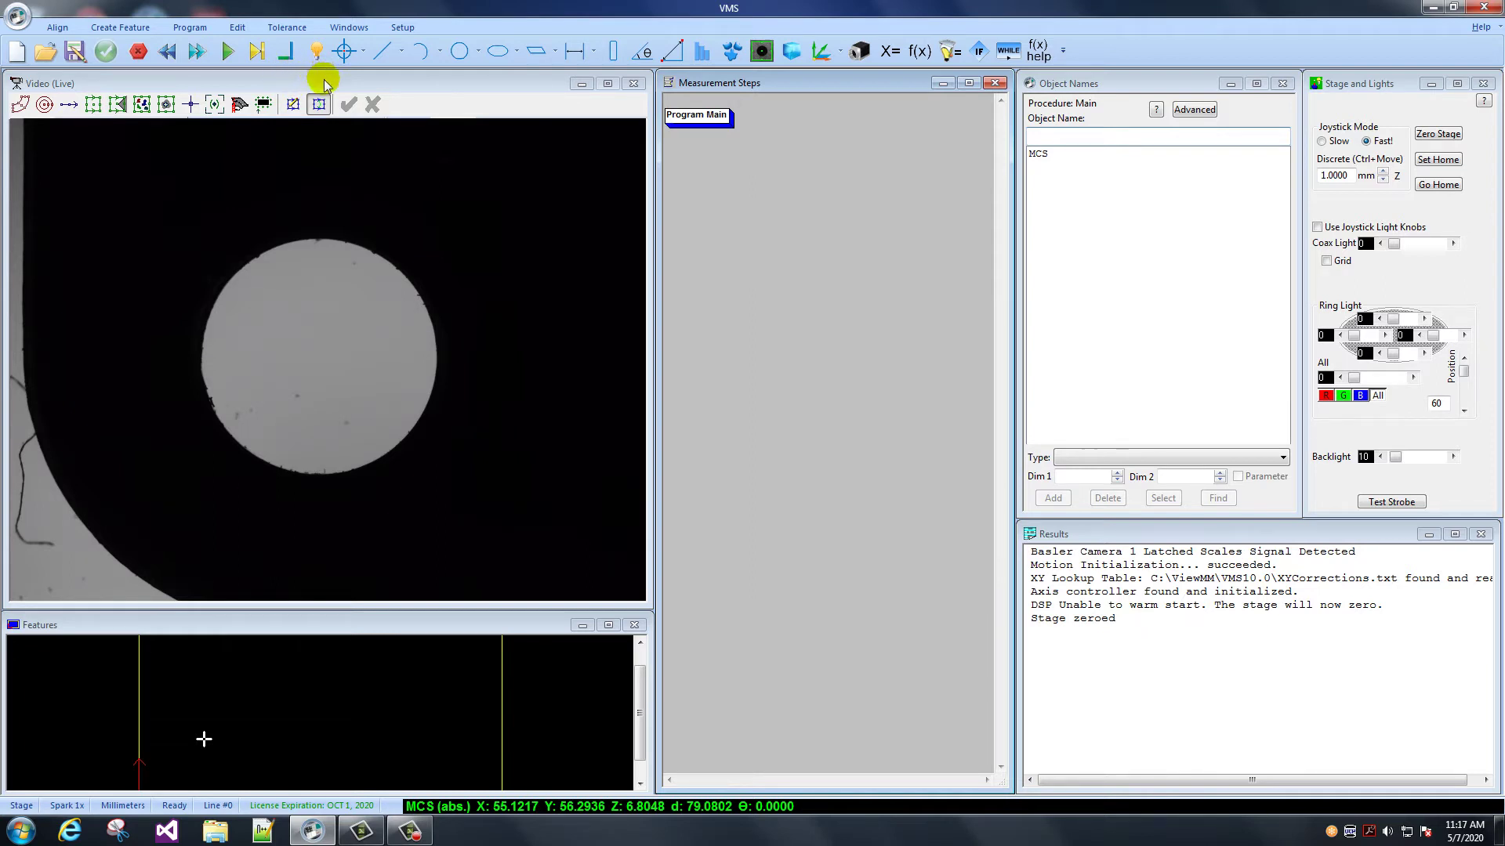
click(286, 27)
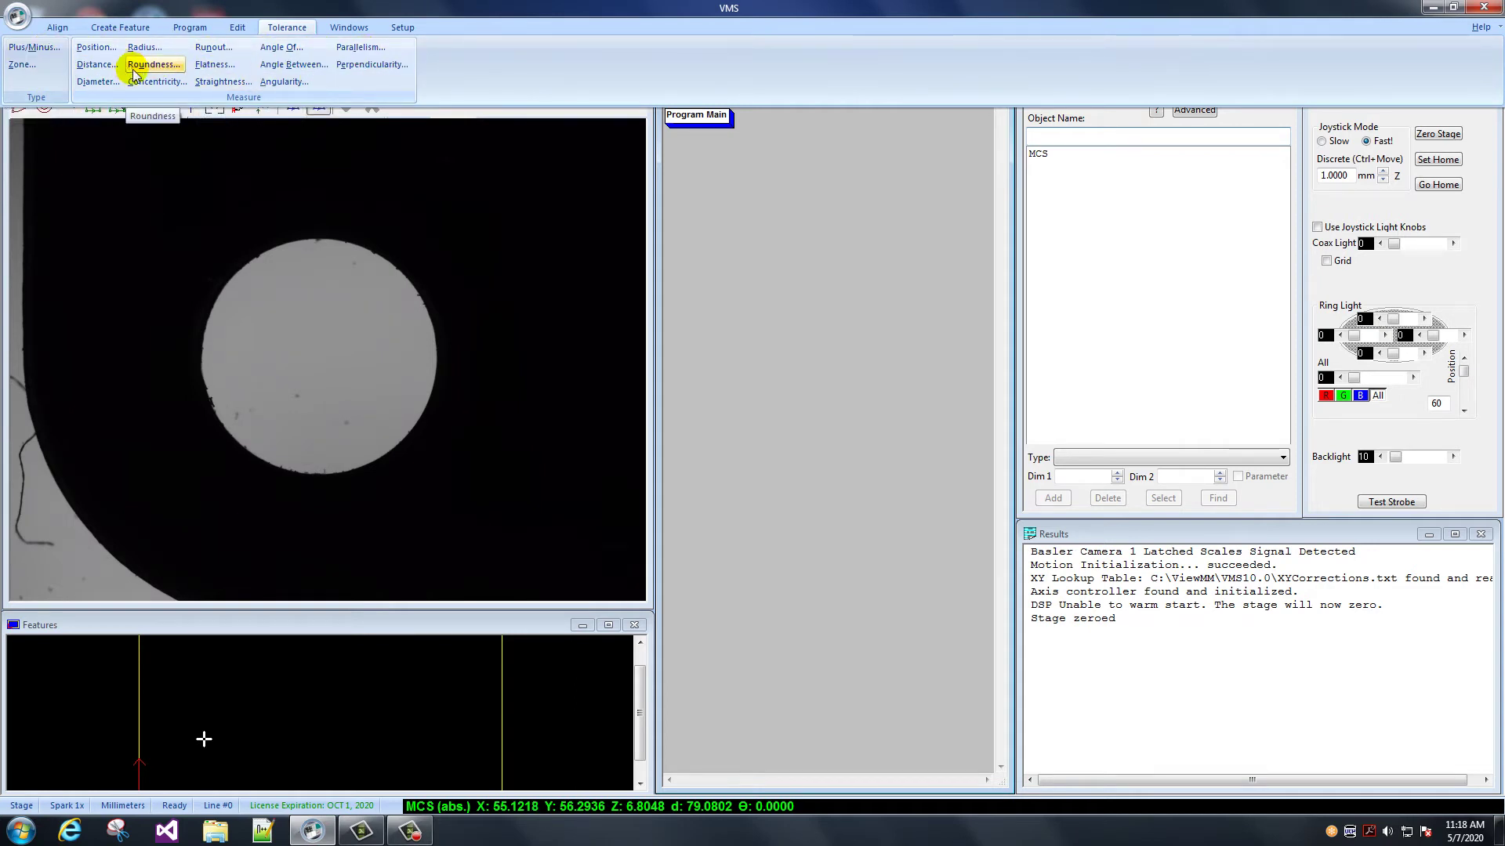
click(290, 28)
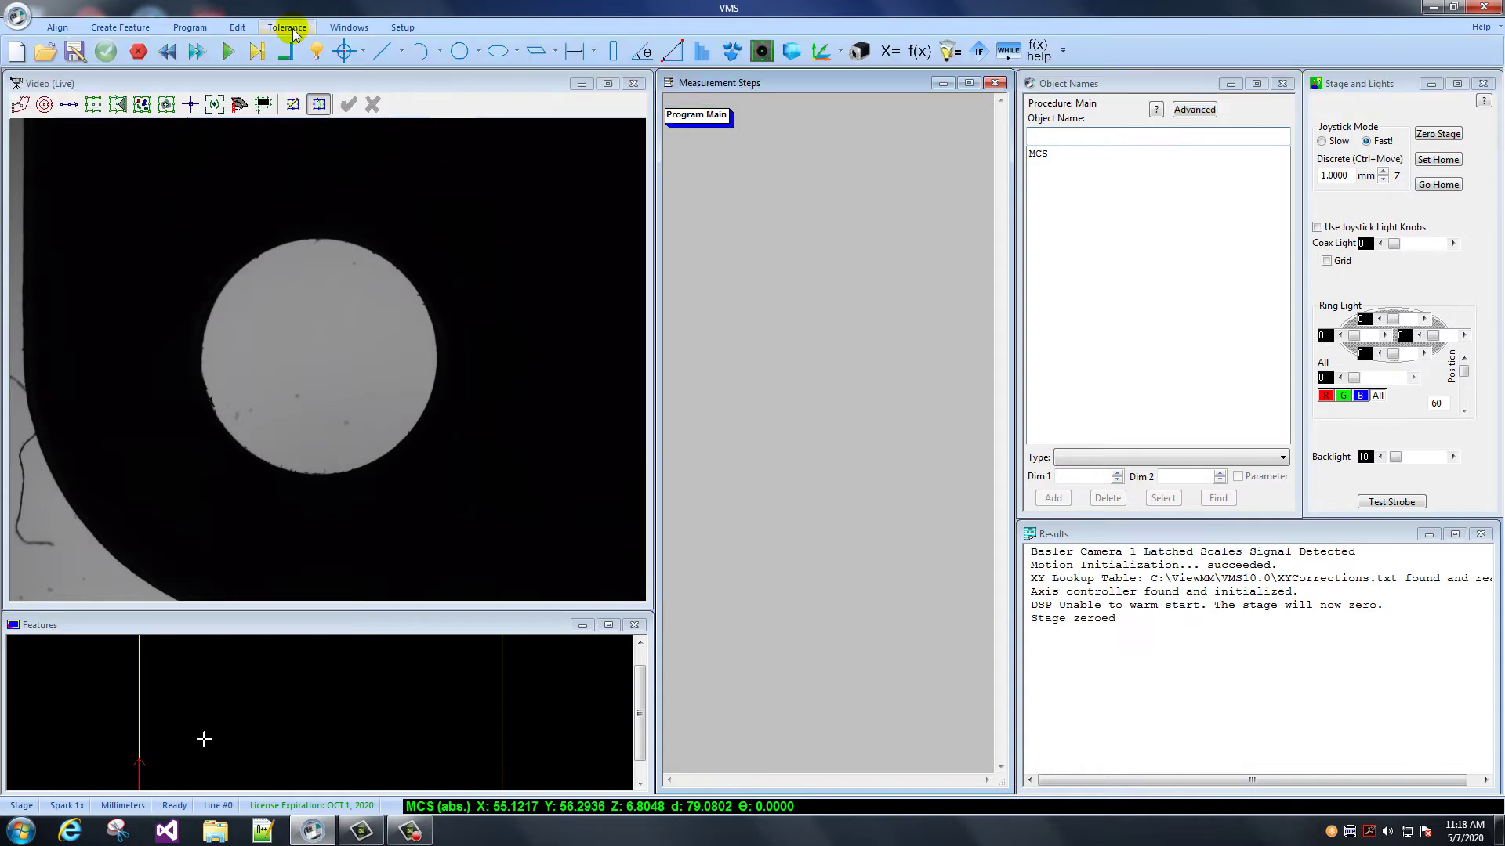
Step: Show the digital coordinate readout in its own floating window, enlarge it, and close that window again
click(349, 28)
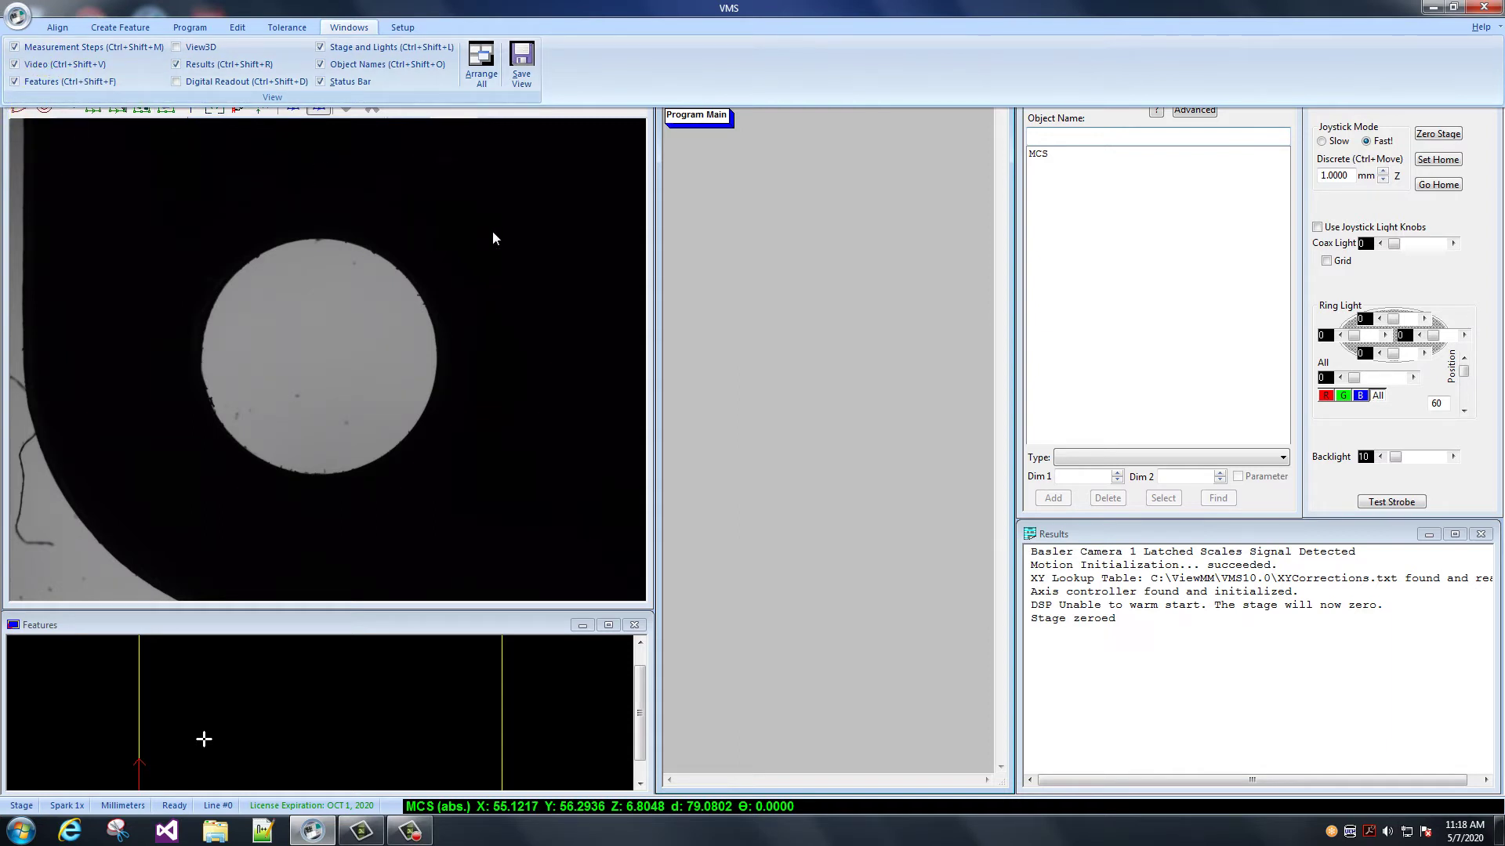
click(345, 27)
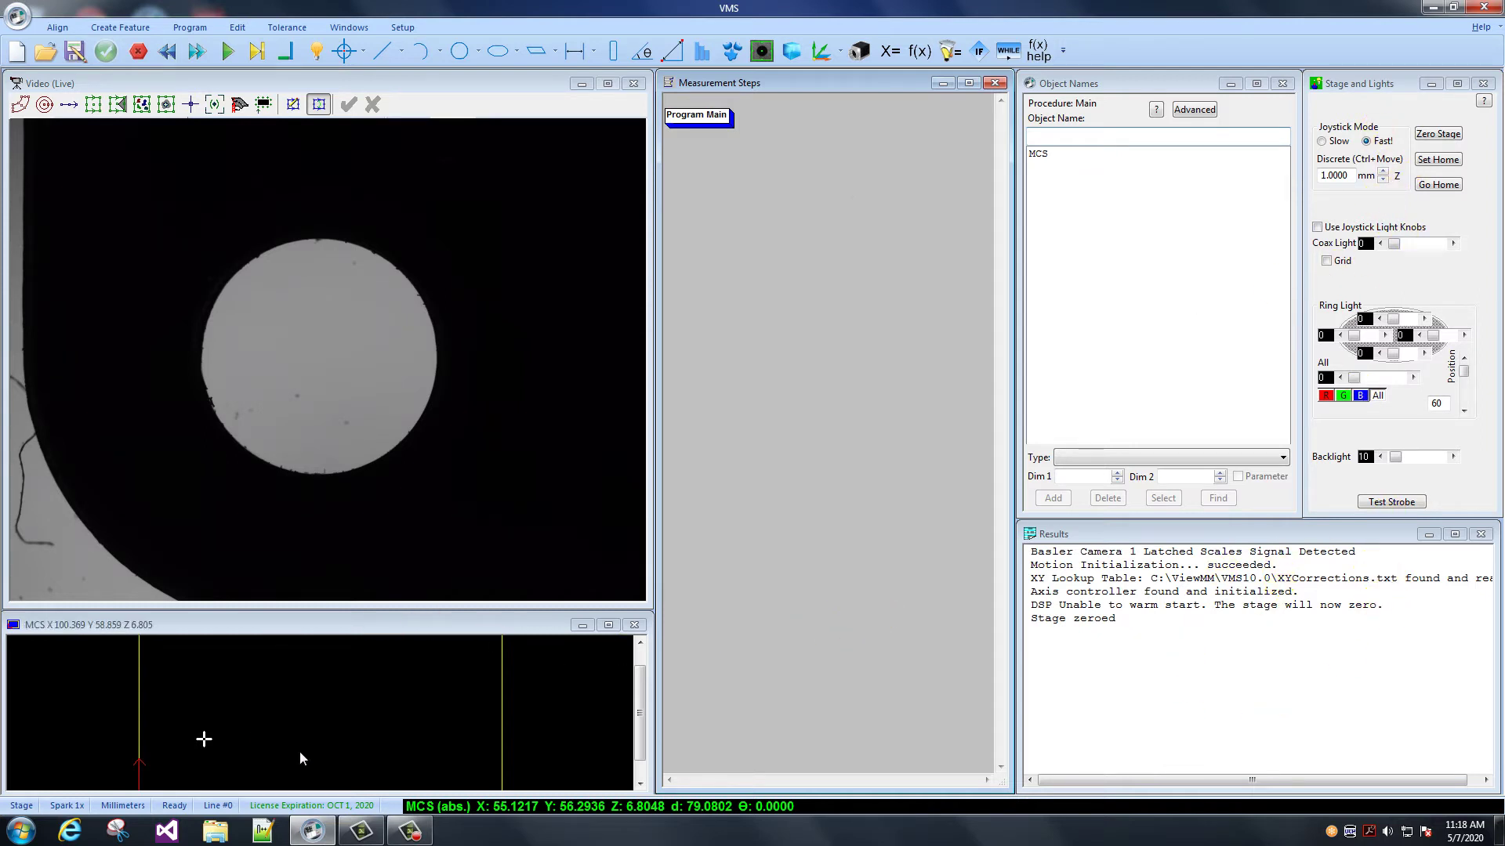
click(346, 28)
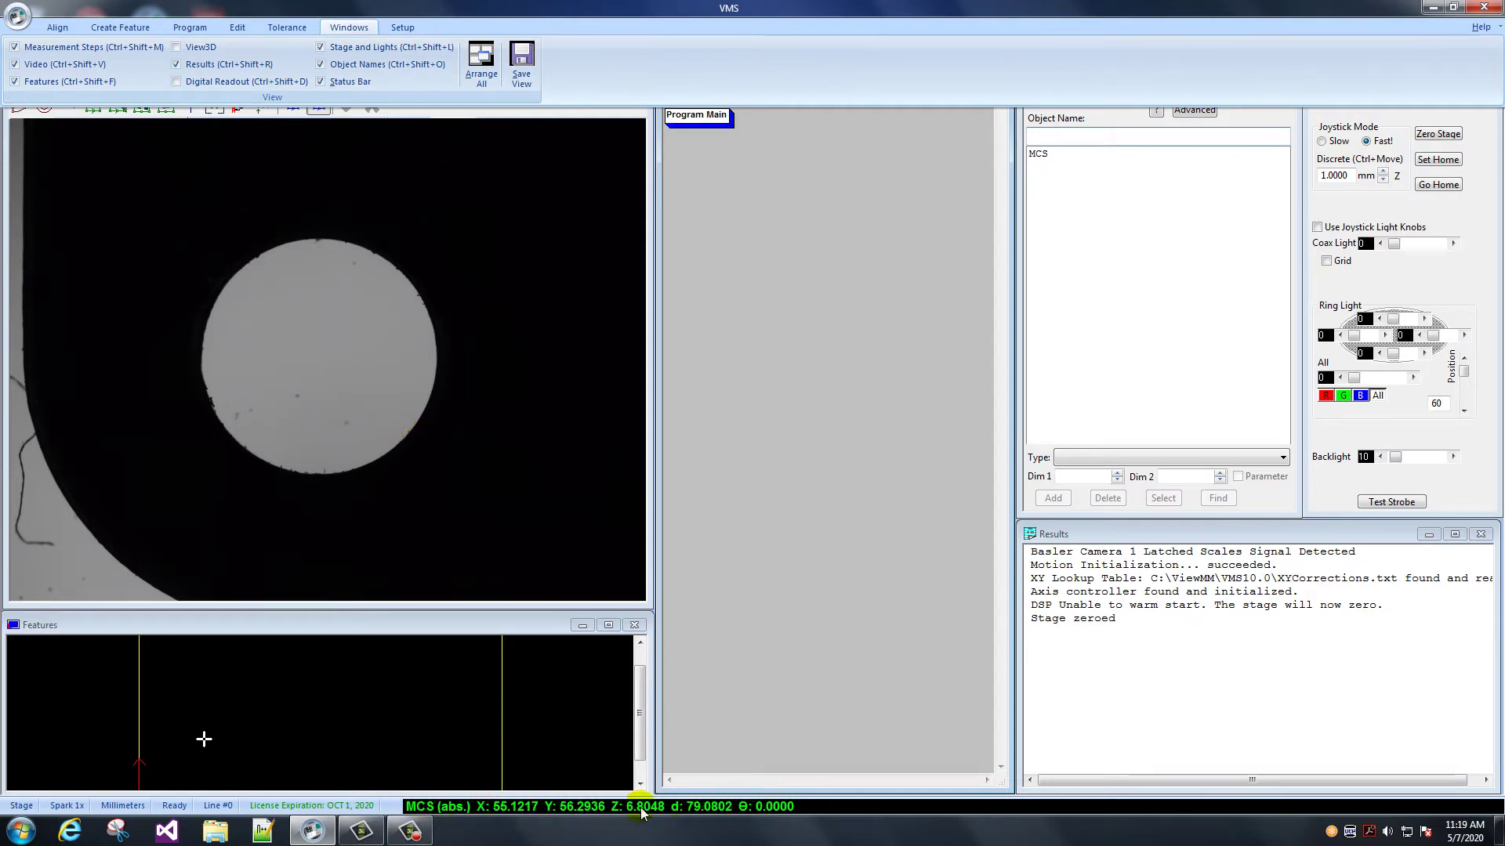
double_click(583, 812)
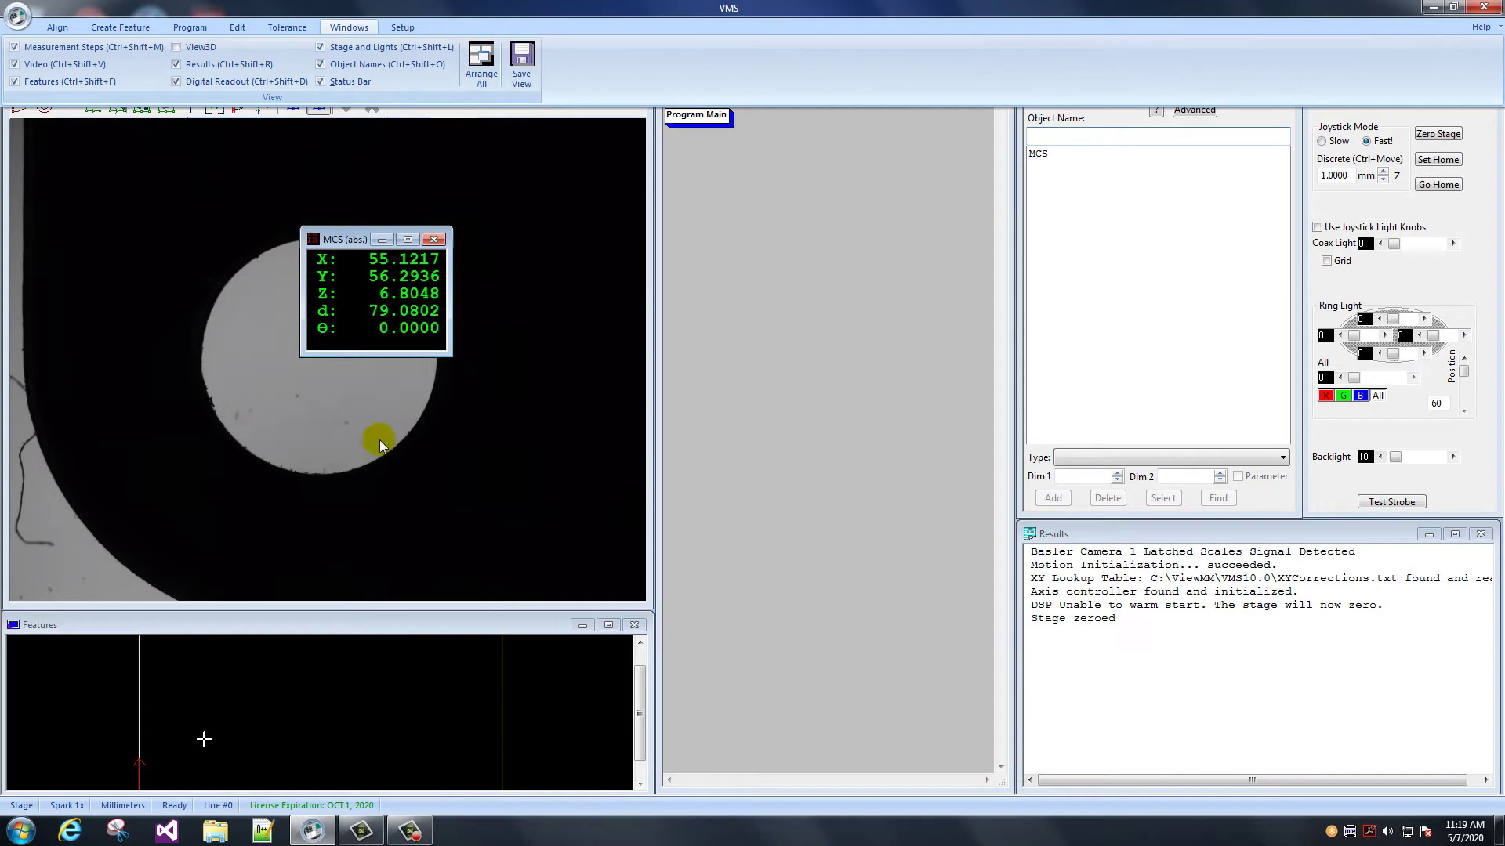
drag(448, 356, 519, 429)
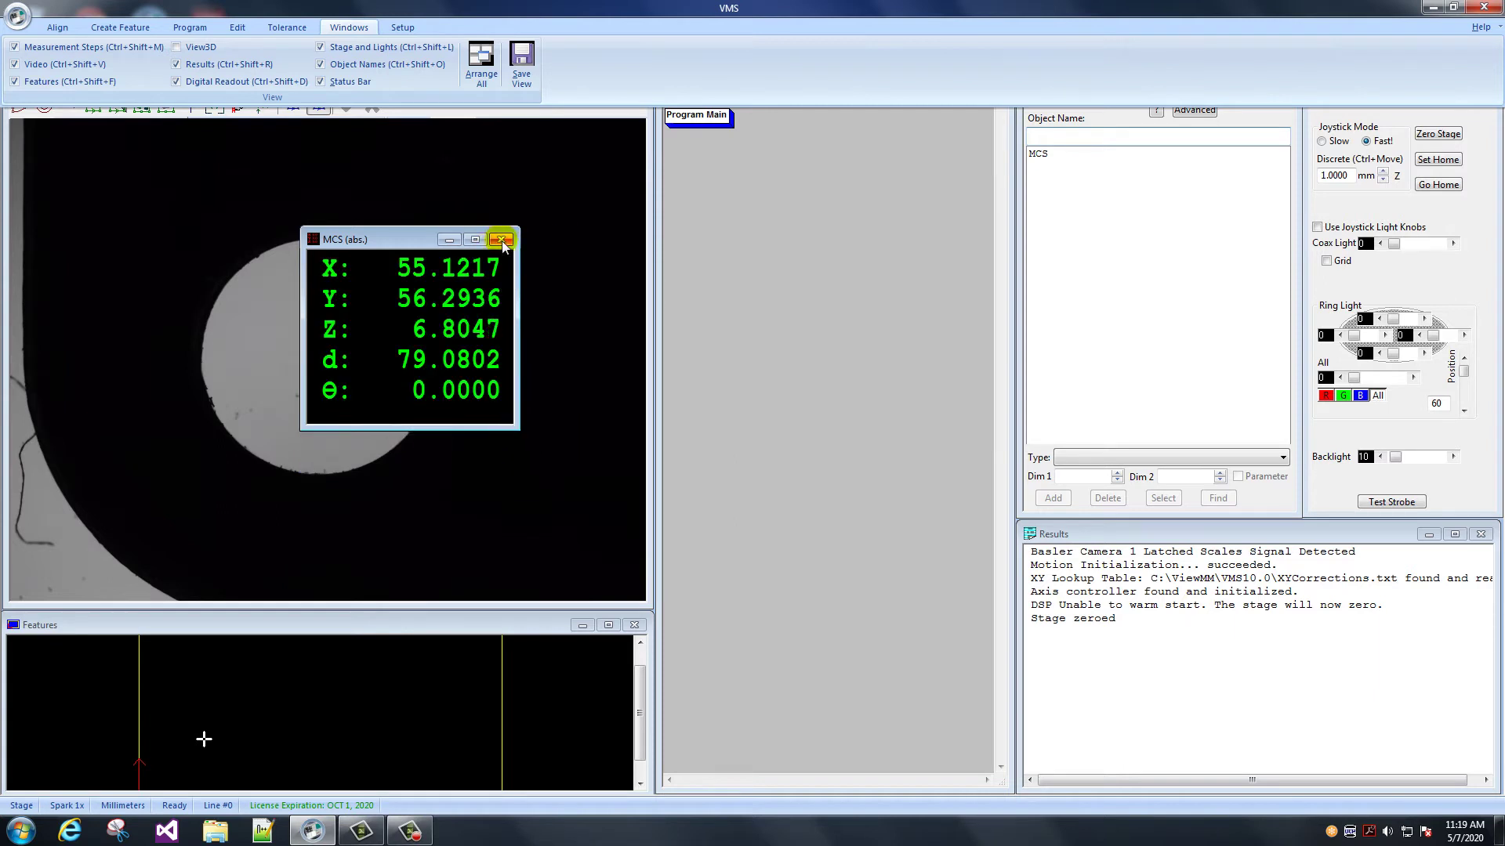
click(479, 241)
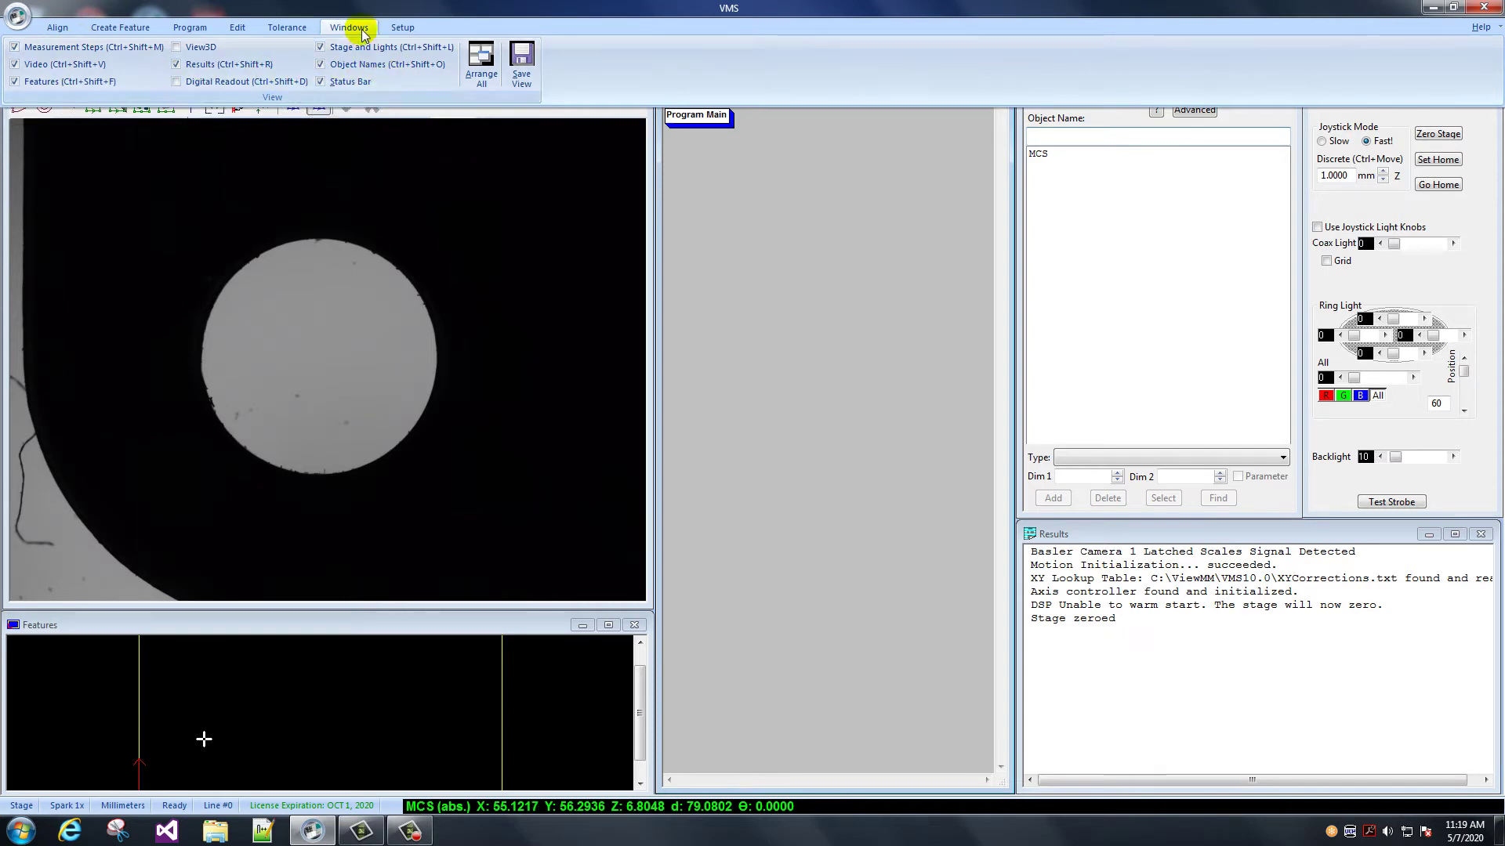
Step: Move the Measurement Steps and Object Names windows out of the default layout and expand Object Names to its advanced view
click(481, 66)
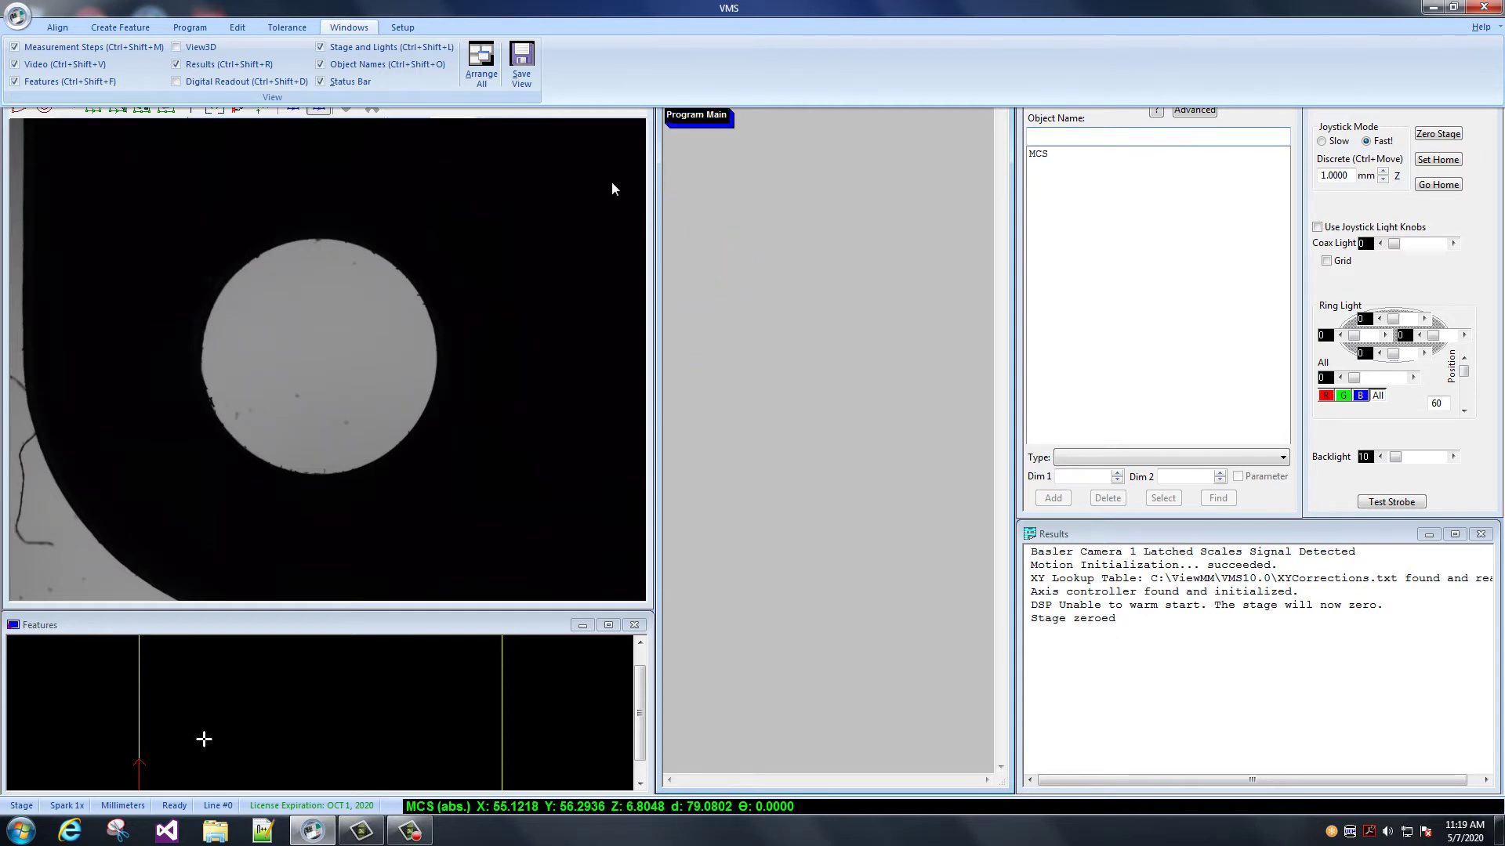
click(548, 250)
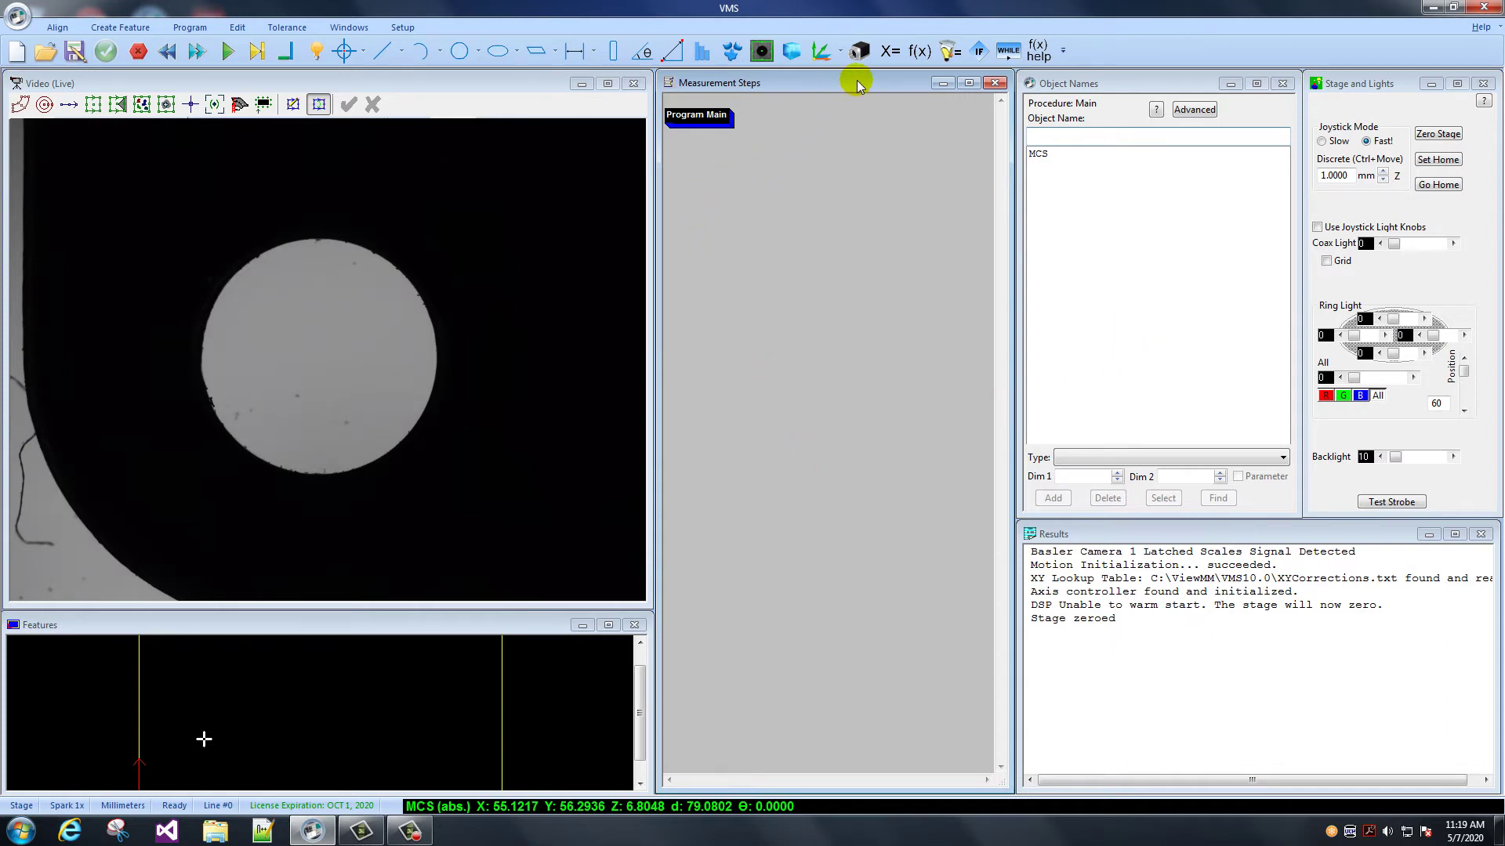
drag(857, 80, 415, 139)
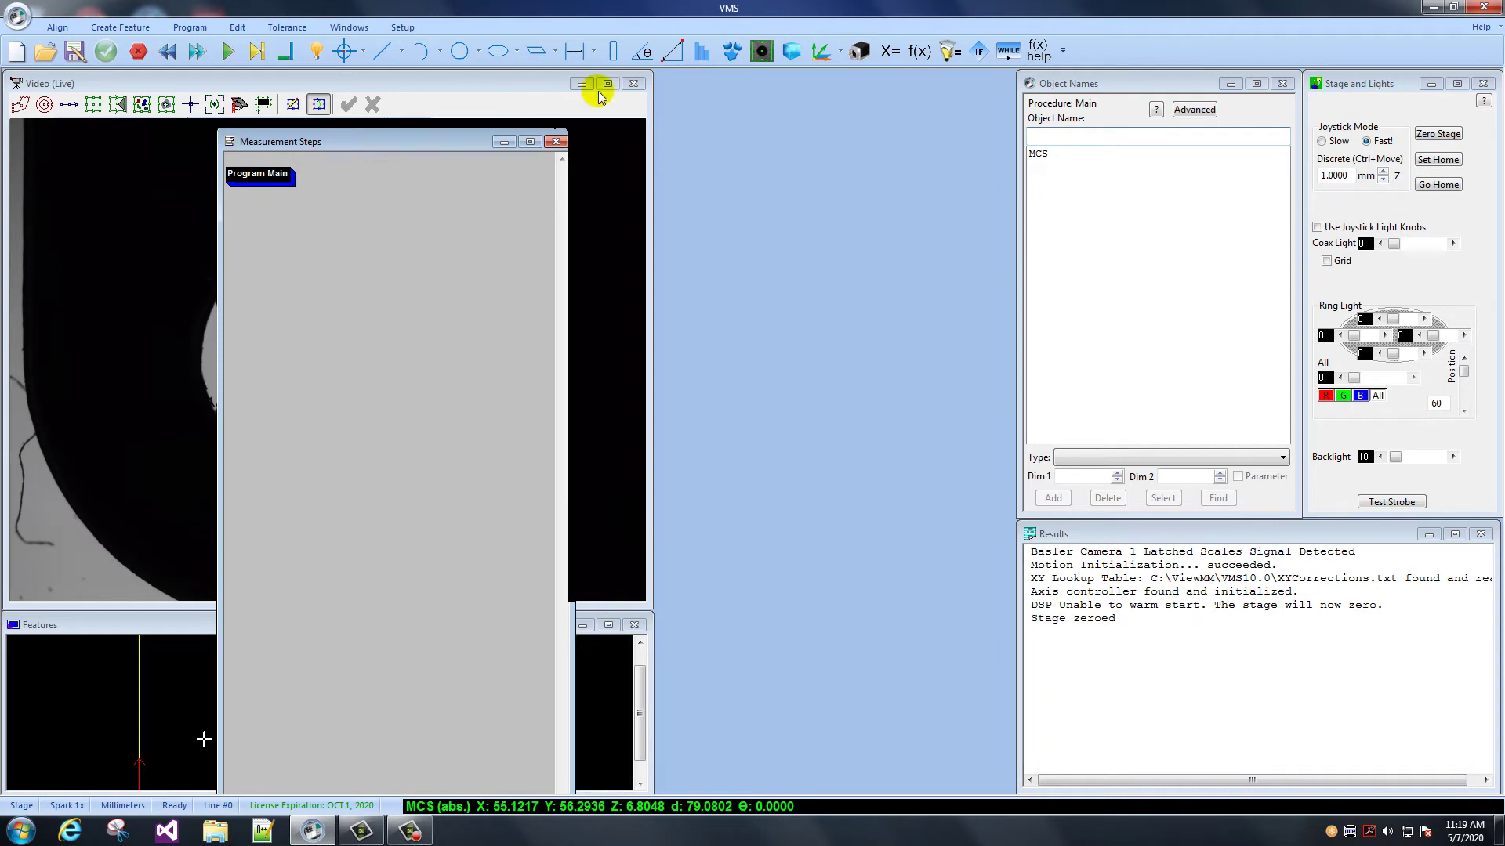
drag(1093, 83, 792, 112)
click(901, 137)
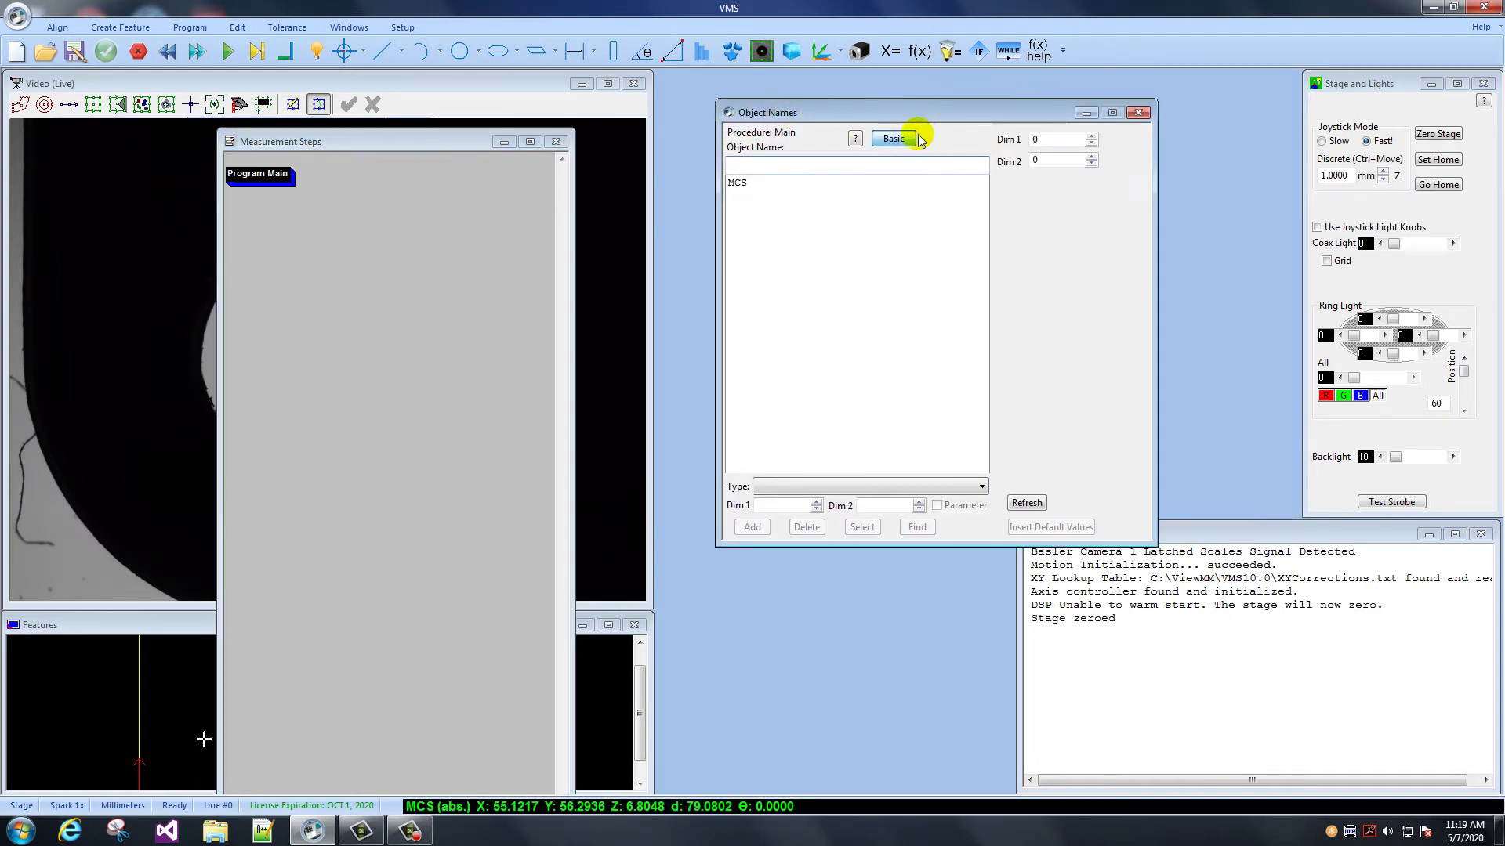
drag(940, 113, 860, 107)
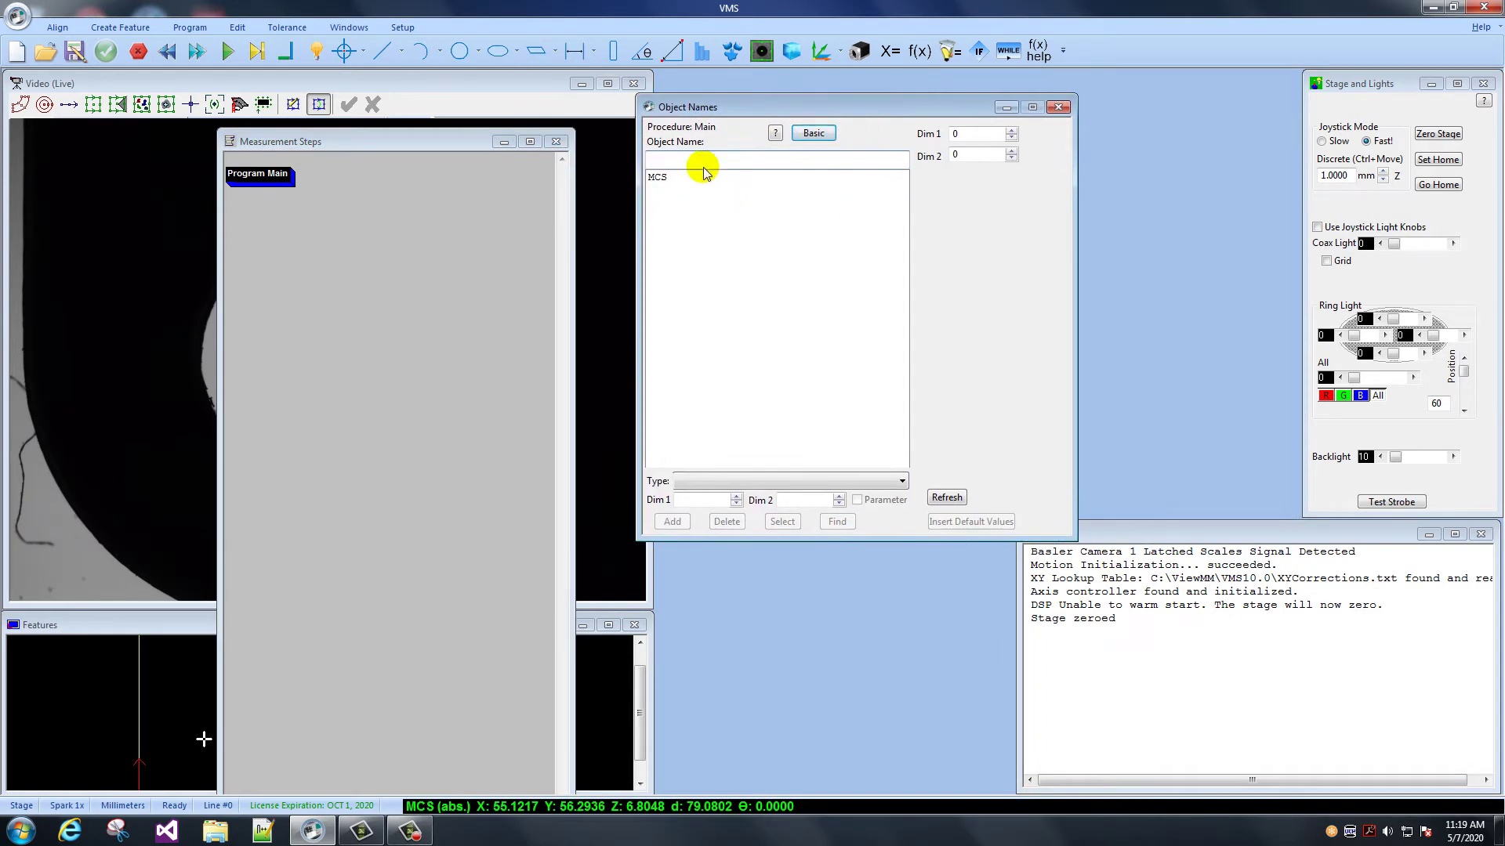
Step: Arrange all windows back into the default layout and return Object Names to its basic view
click(359, 32)
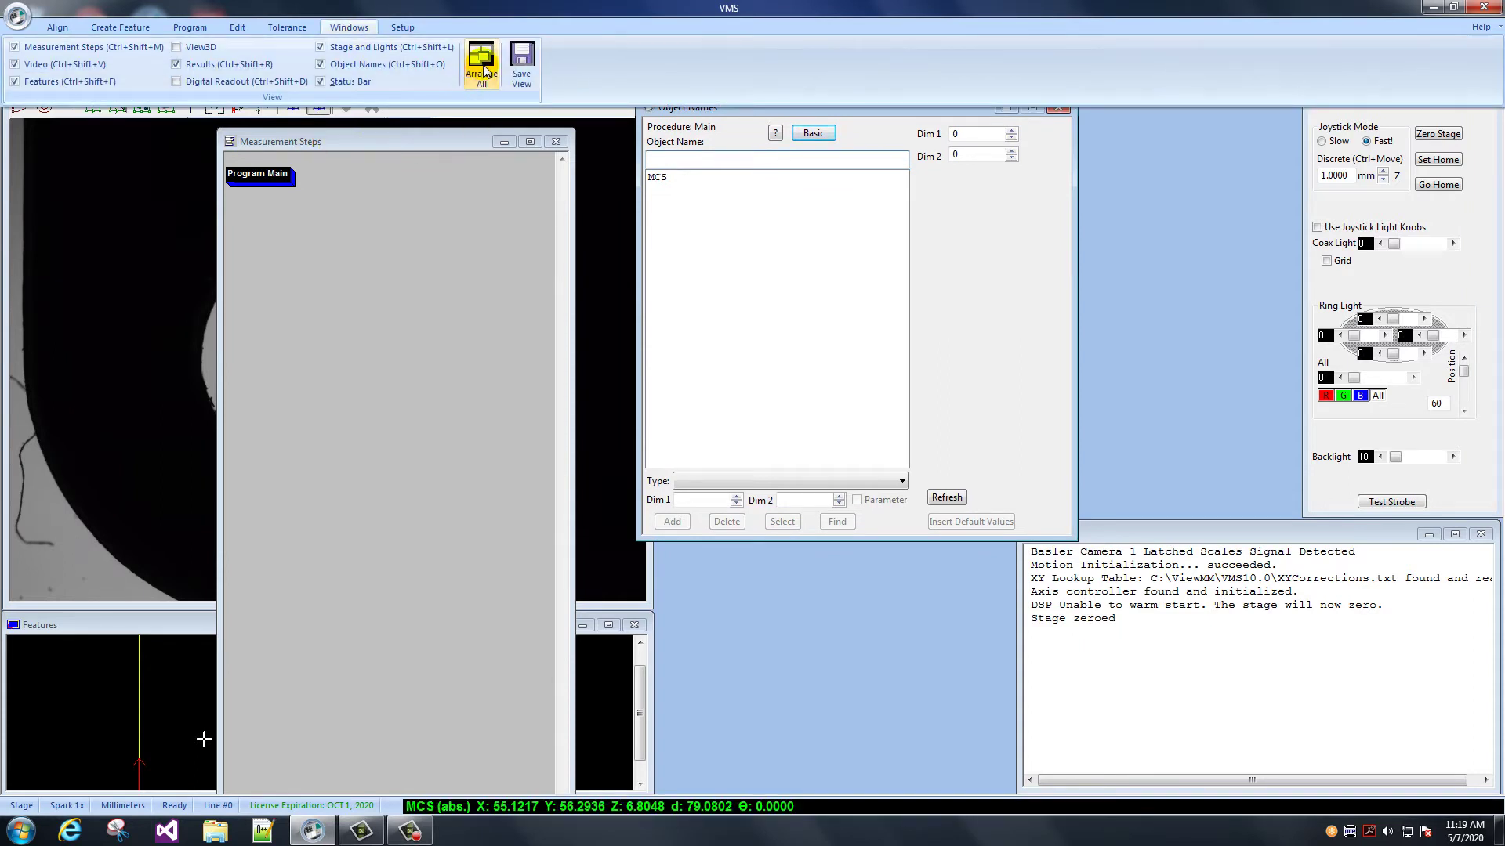
click(481, 72)
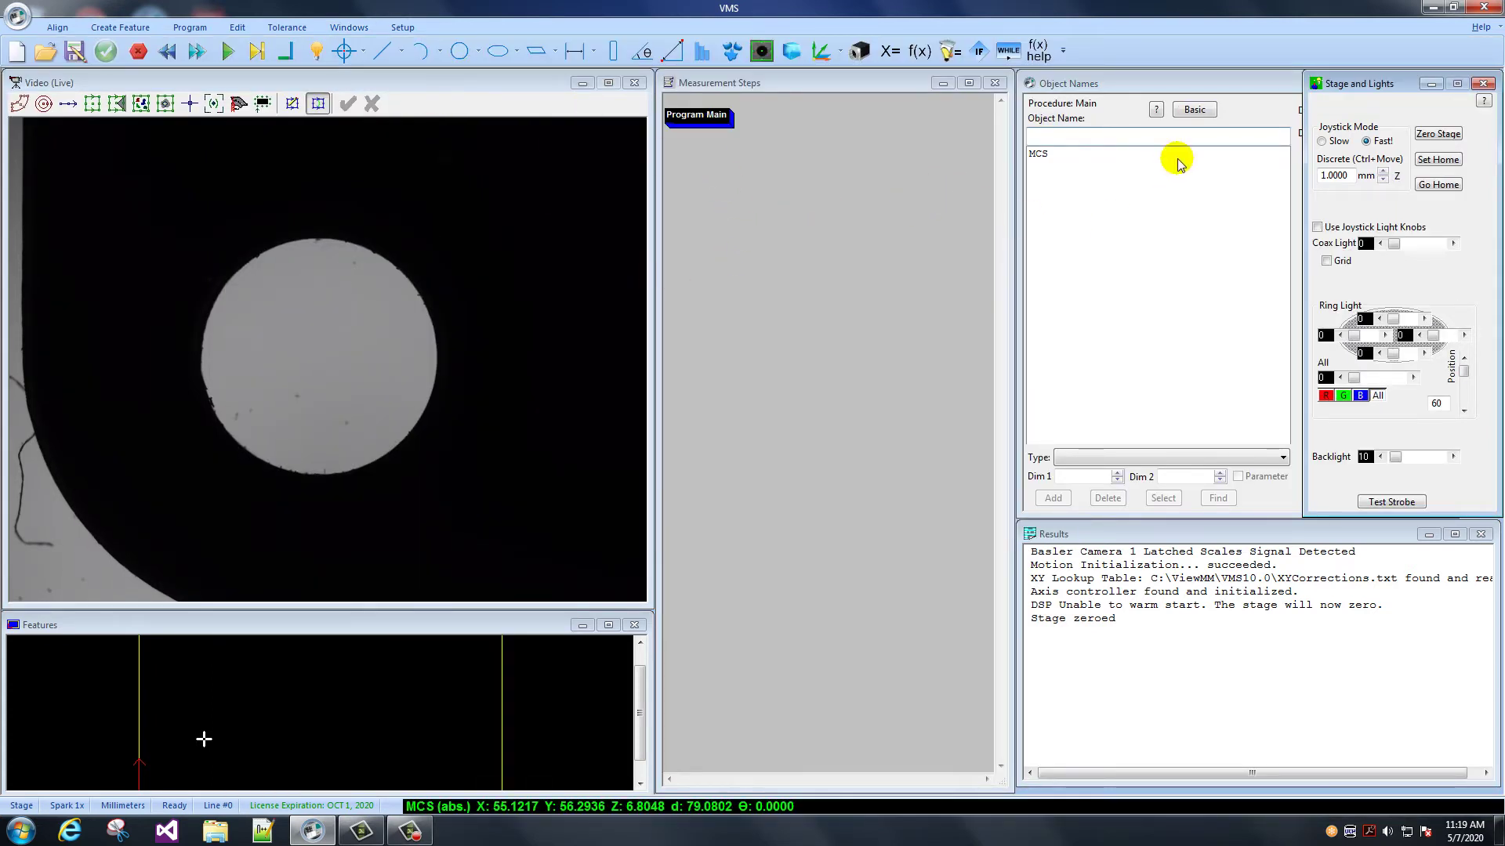
click(1194, 109)
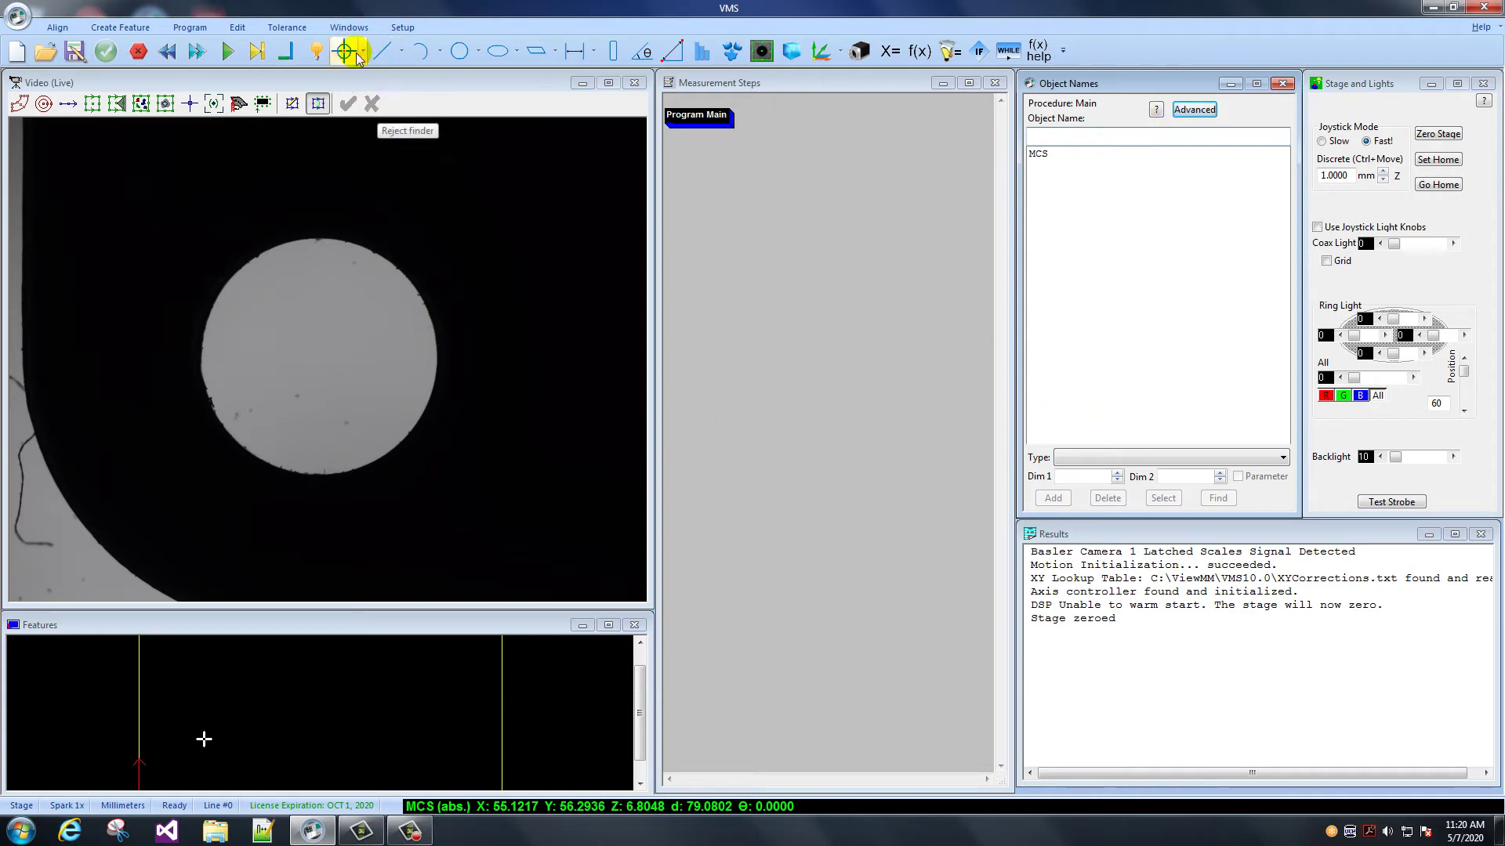
click(348, 28)
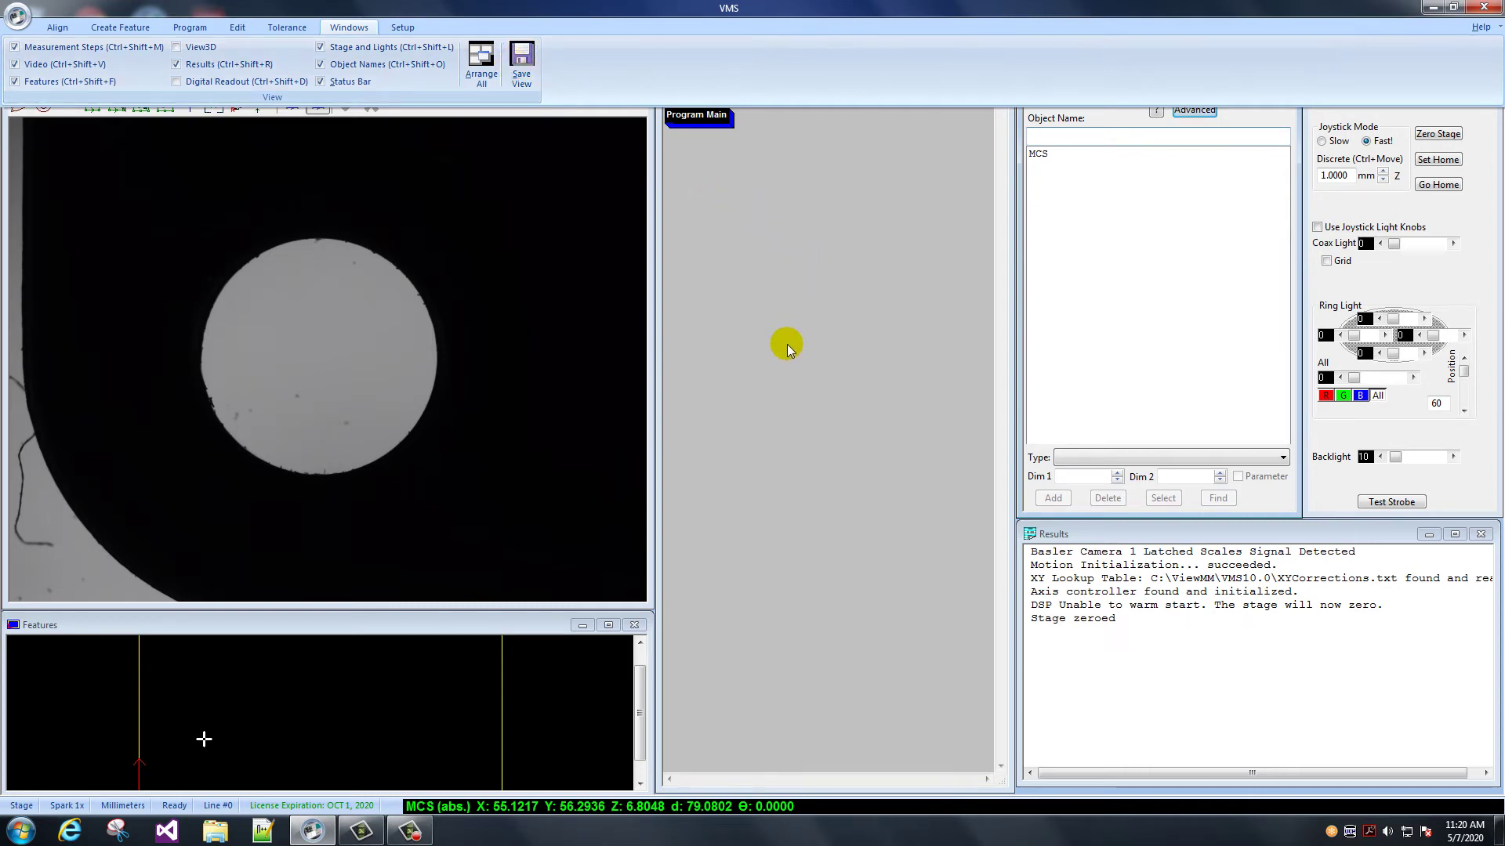
click(354, 28)
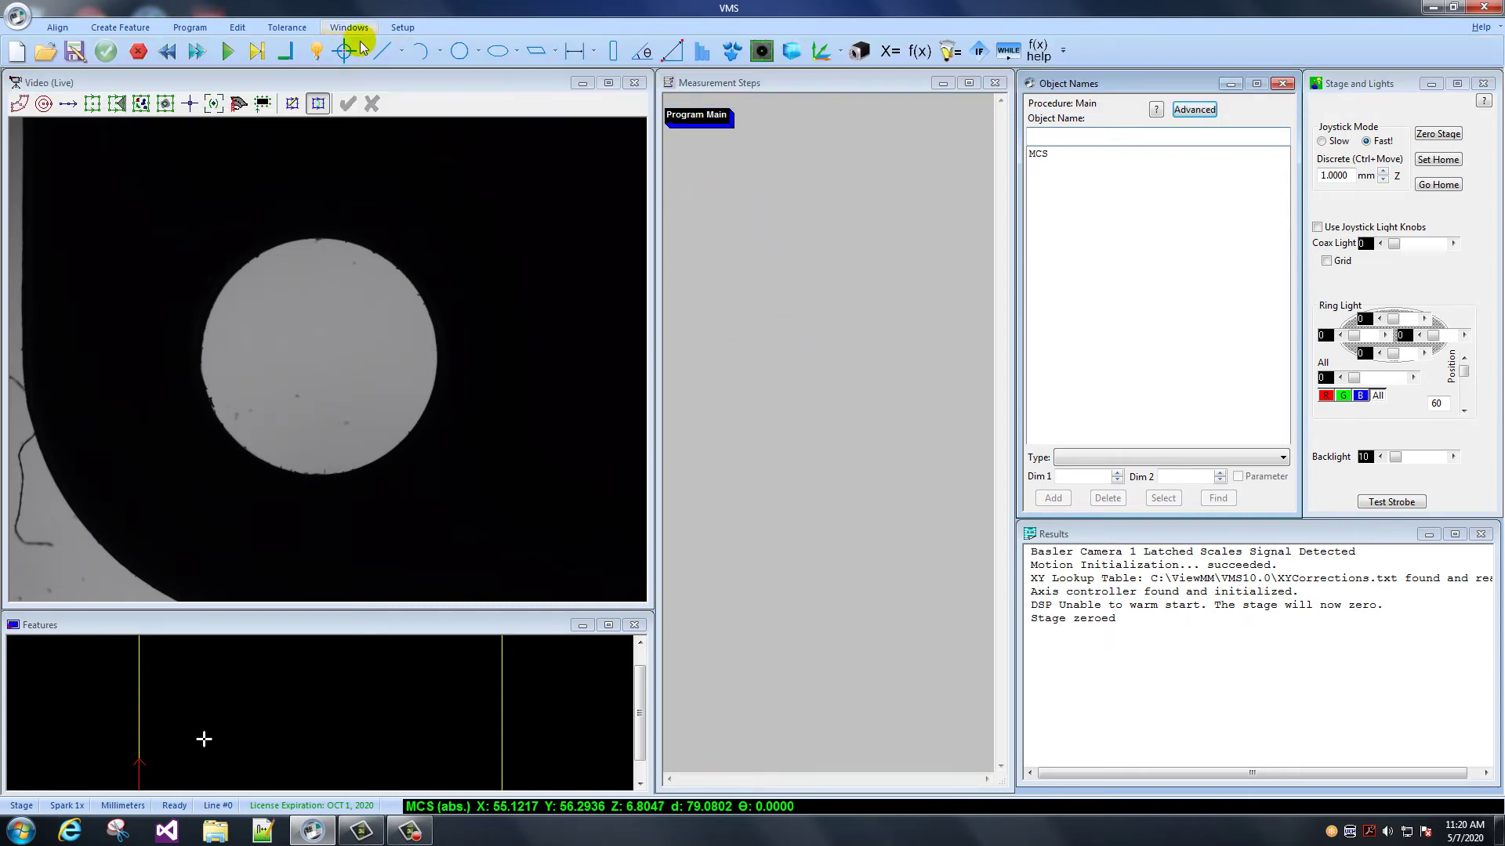
Step: Review the measurement options, trying inches as the unit, and accept the dialog with the units set back to millimeters
click(403, 28)
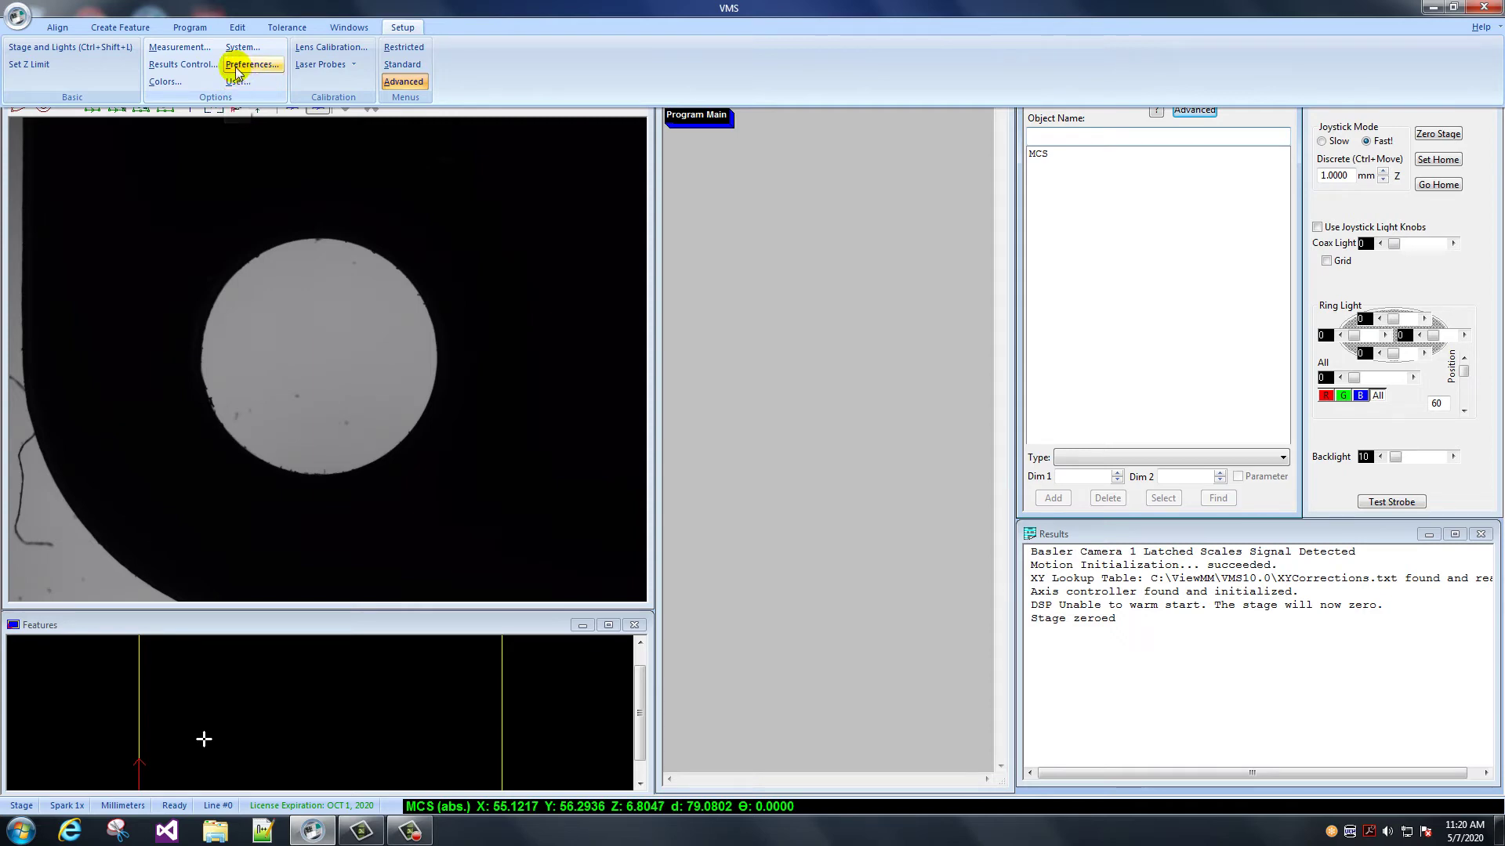
click(176, 47)
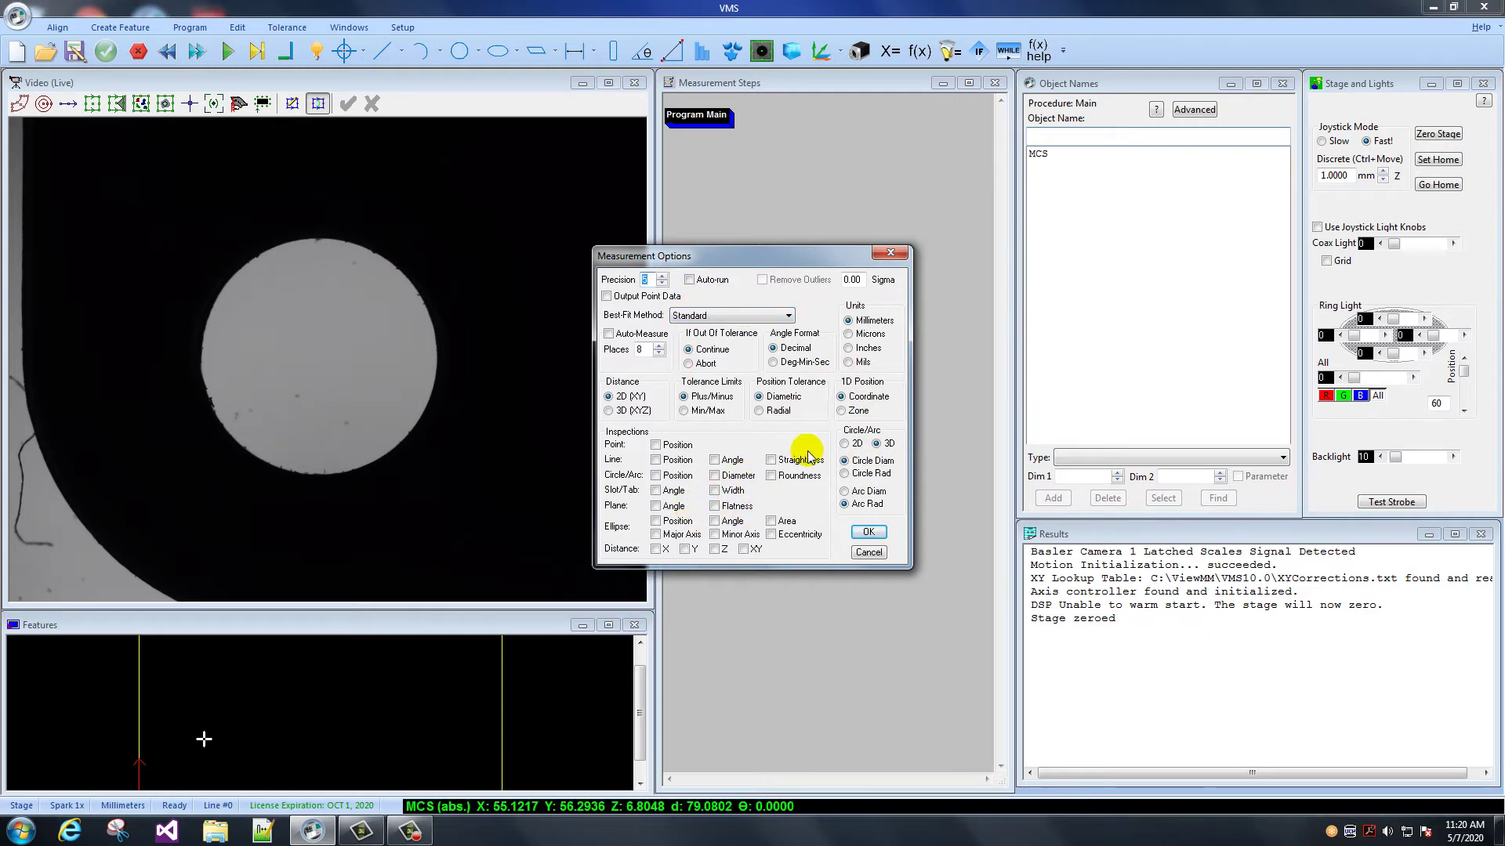
click(849, 349)
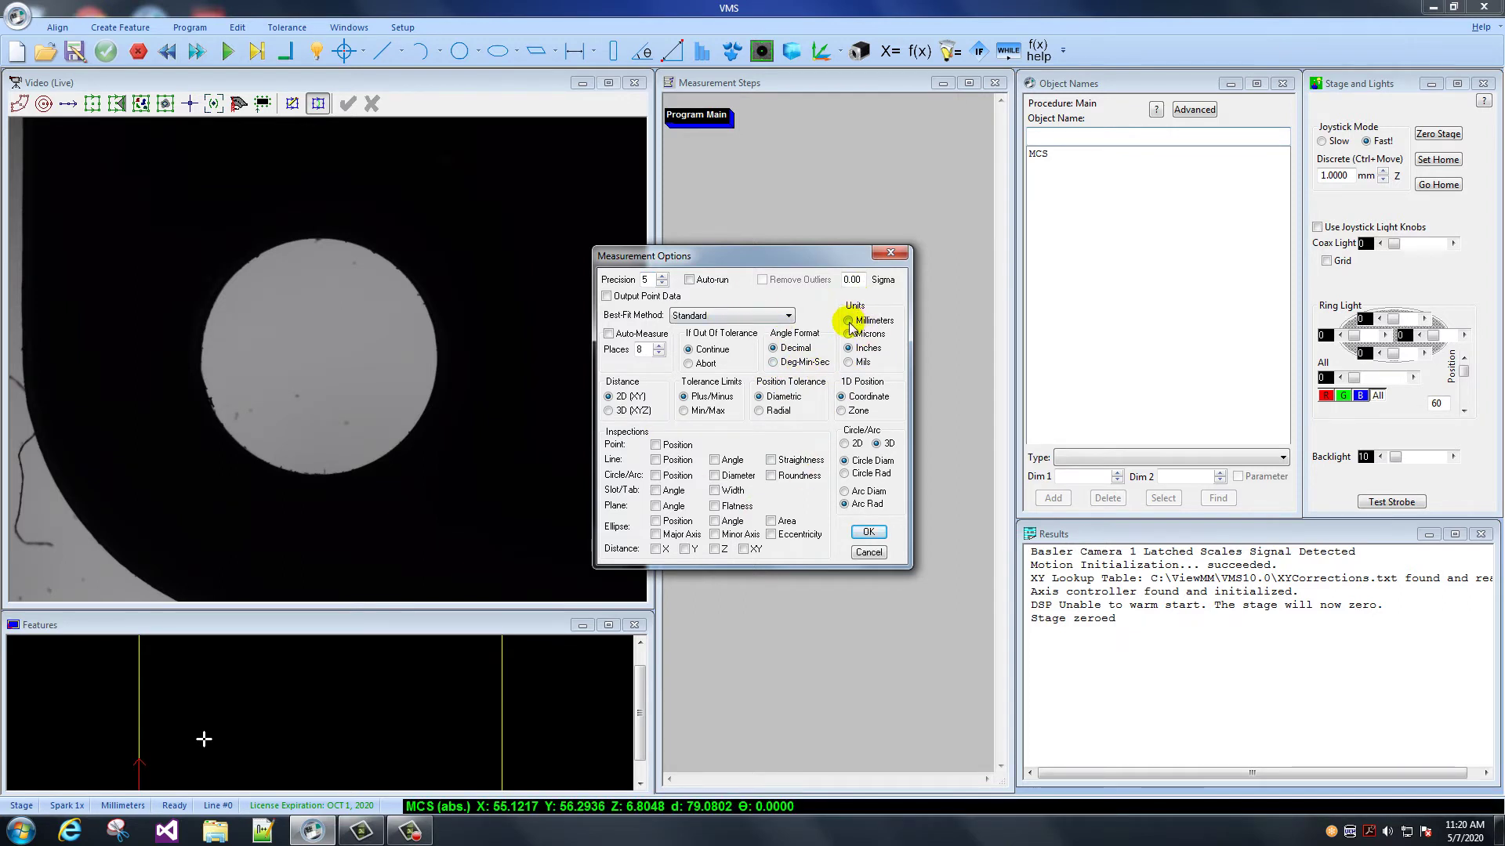
click(868, 533)
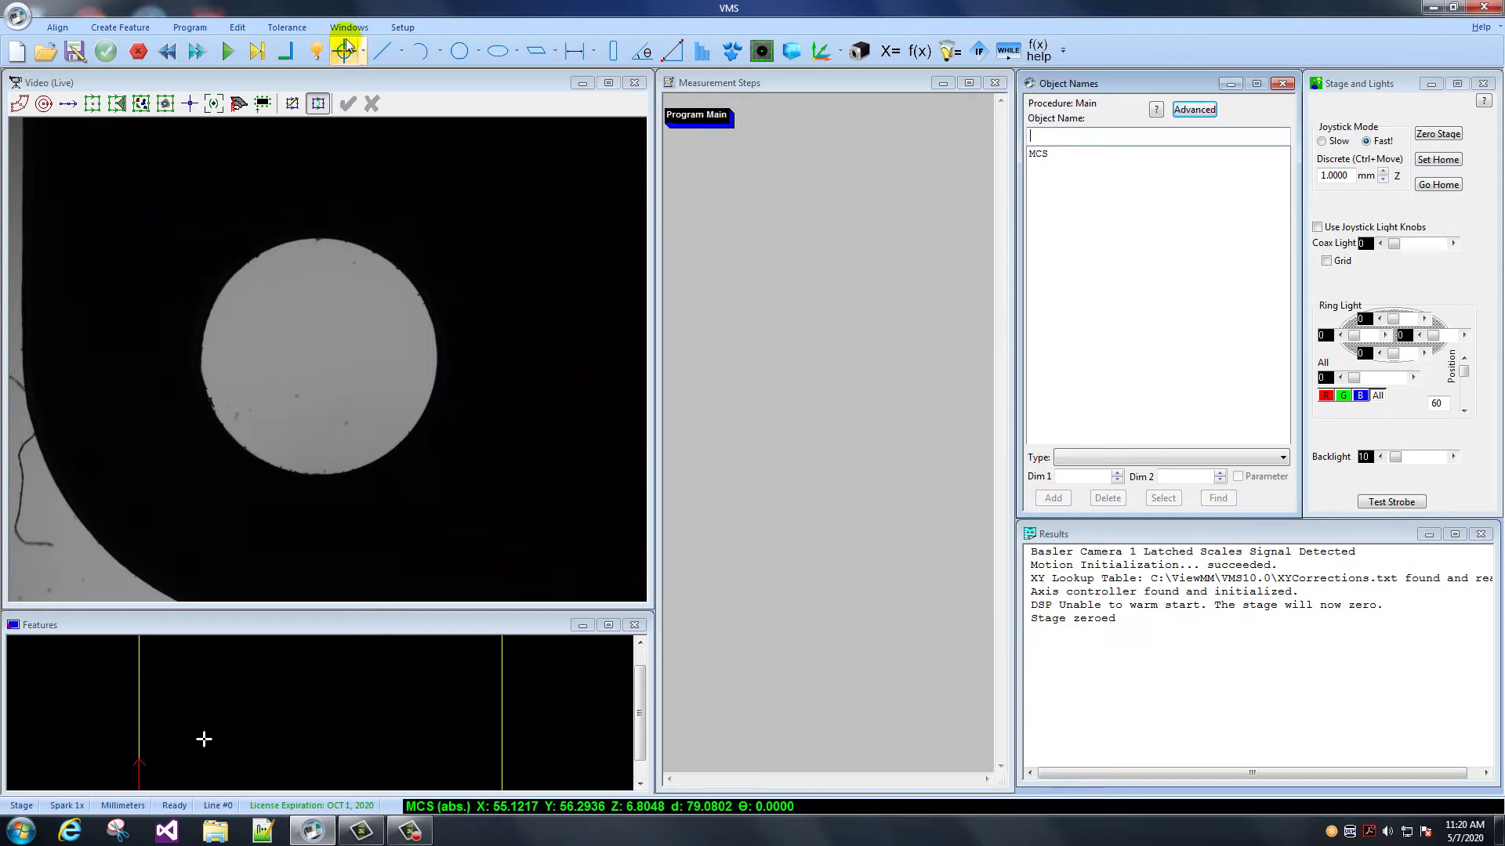
Step: Review the System Configuration settings for stage motion, lights, optics and sensors, and close the dialog
click(402, 28)
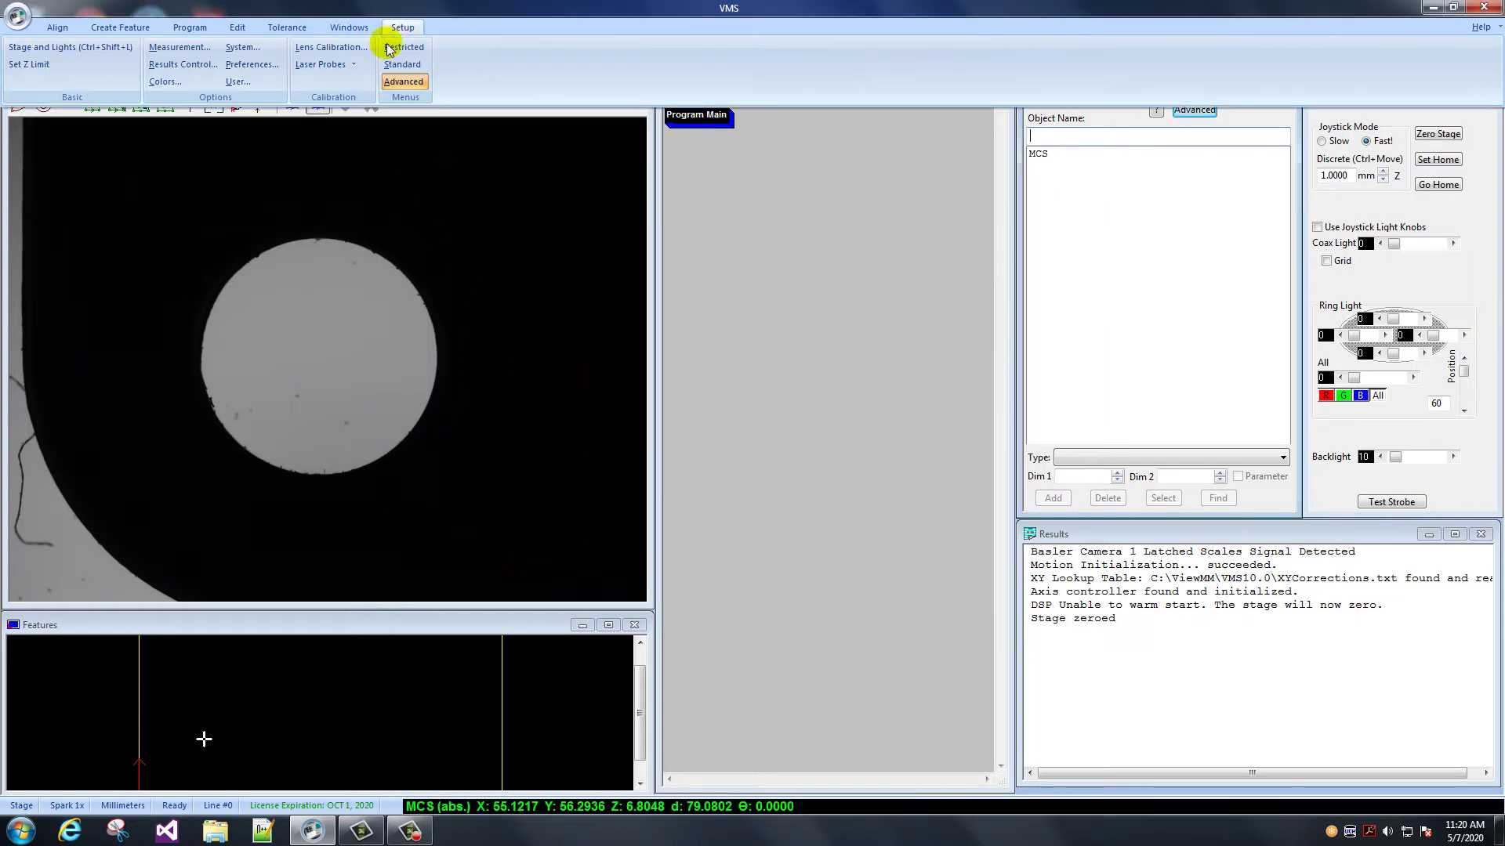
click(259, 55)
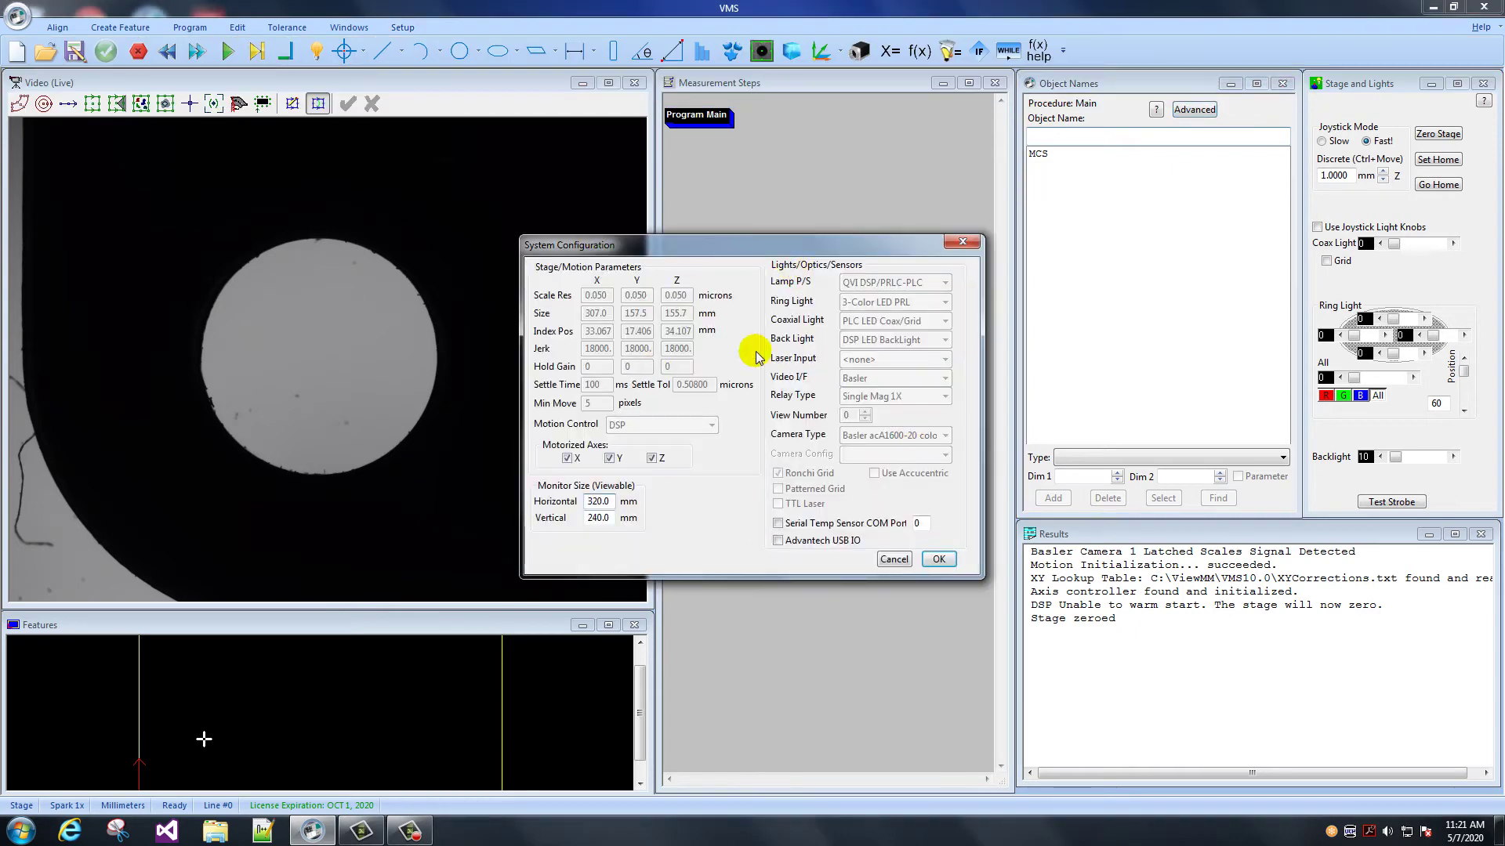
click(941, 559)
Step: Review the Results Control options for result format, printing, text file and Excel output, and close the dialog
click(402, 28)
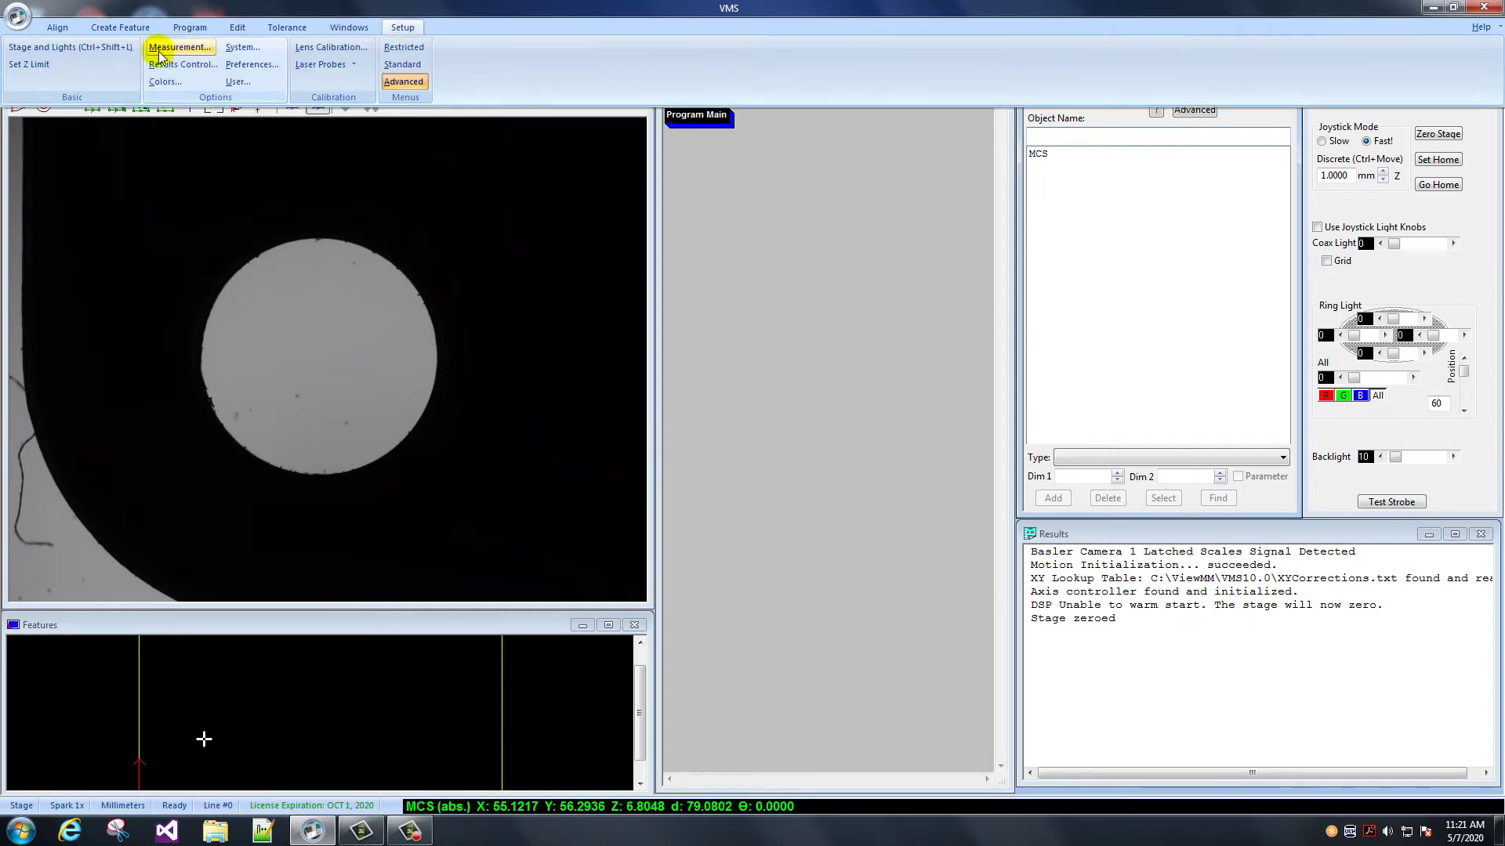
click(183, 65)
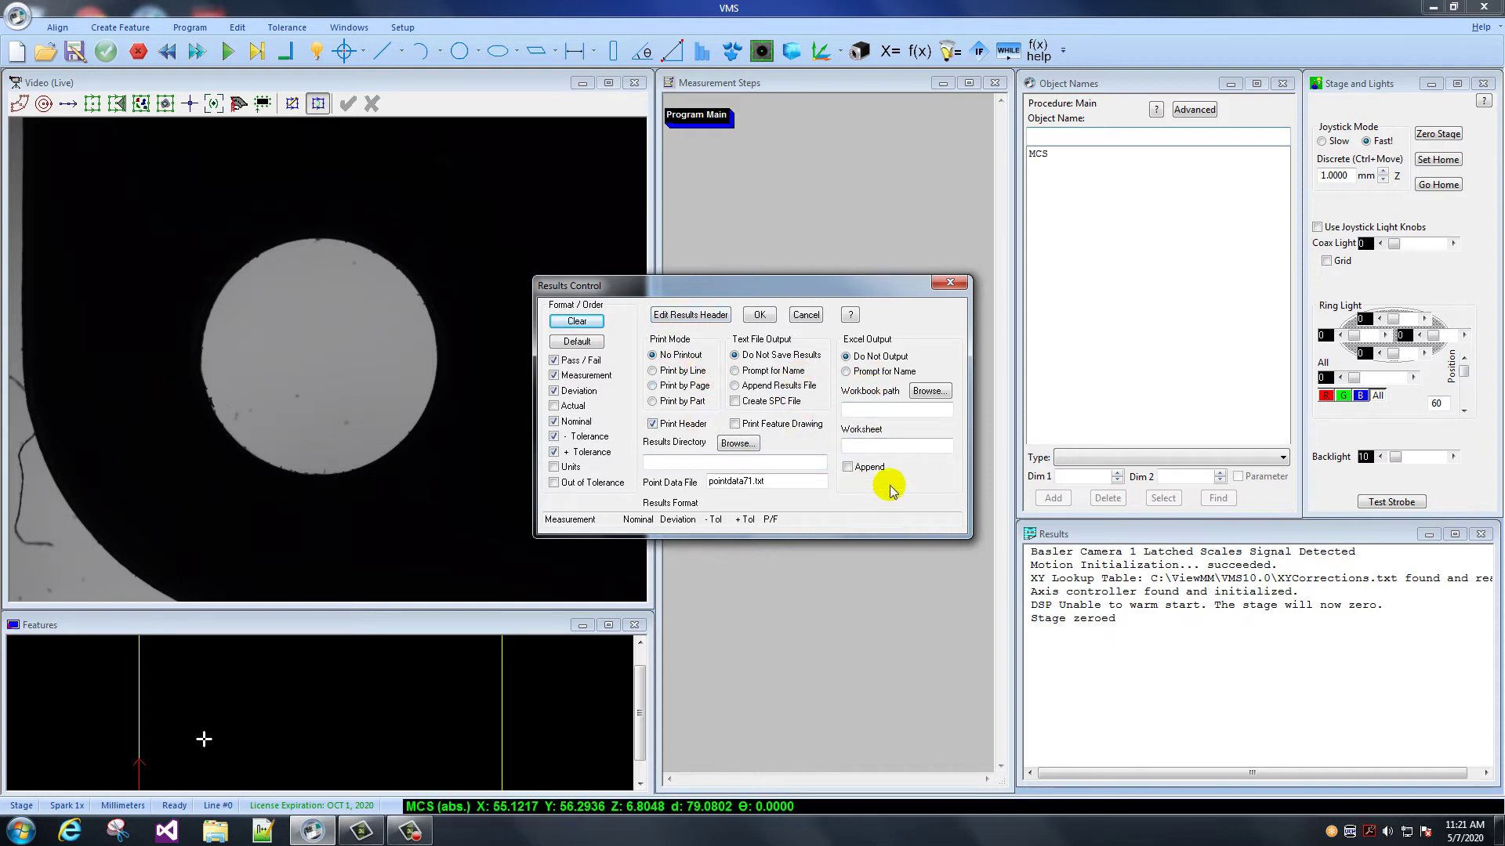
click(951, 285)
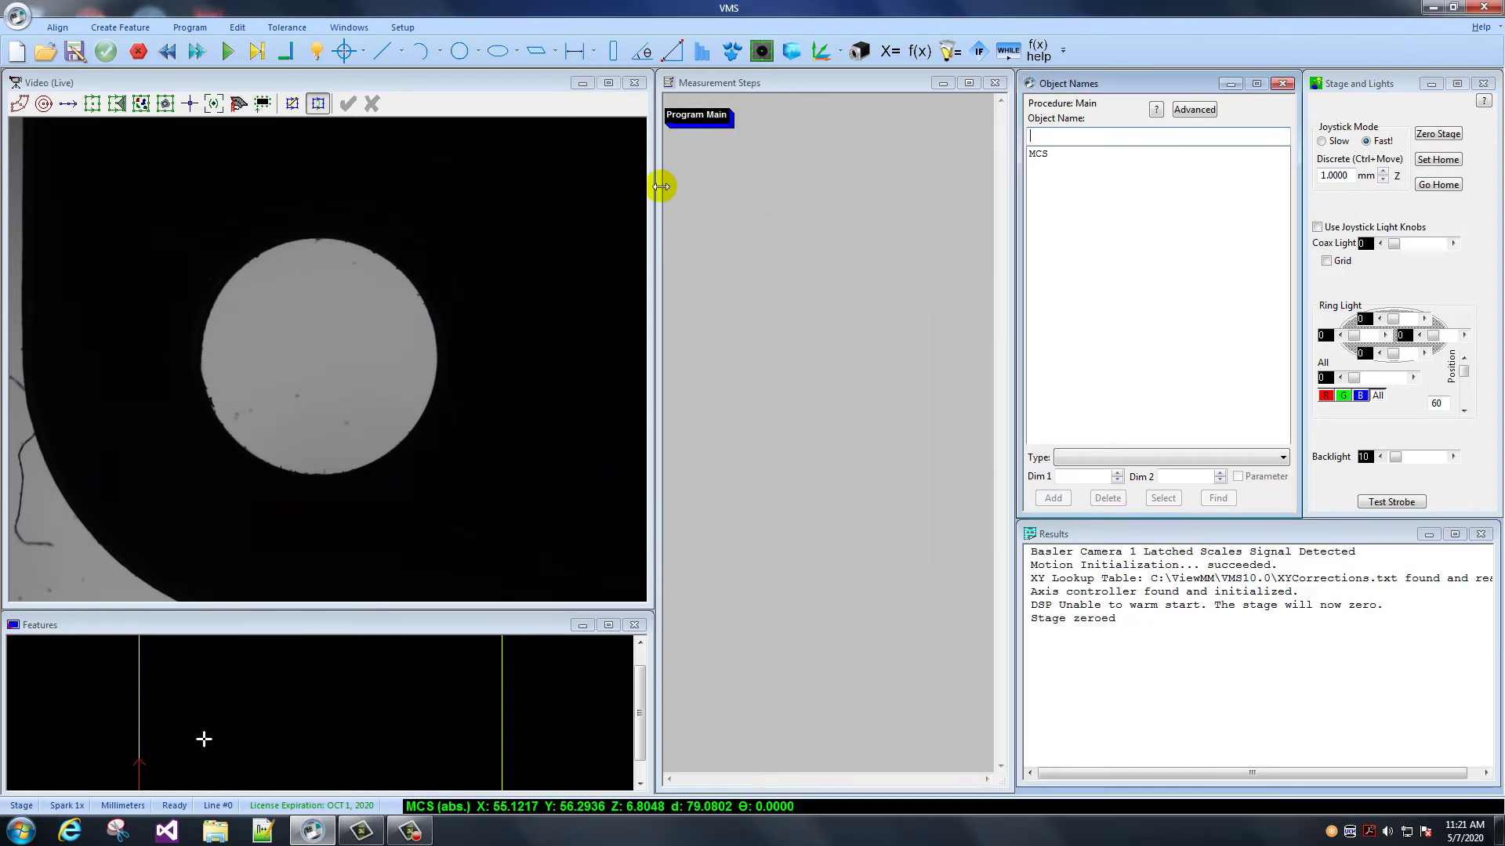
Step: Examine the stage velocity, acceleration and unit settings in the System Preferences and close the dialog
click(403, 28)
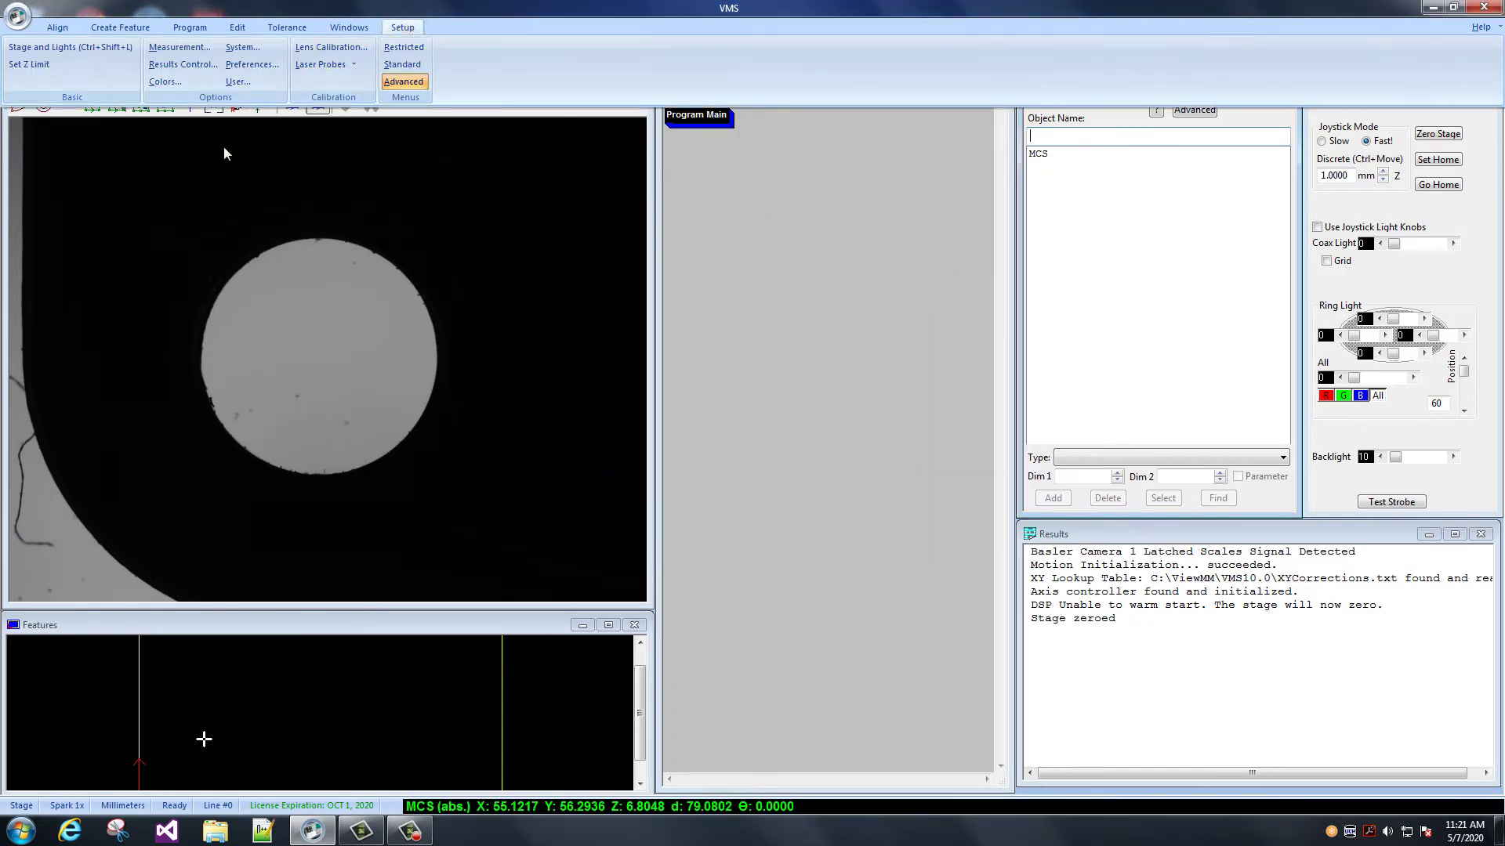
click(251, 64)
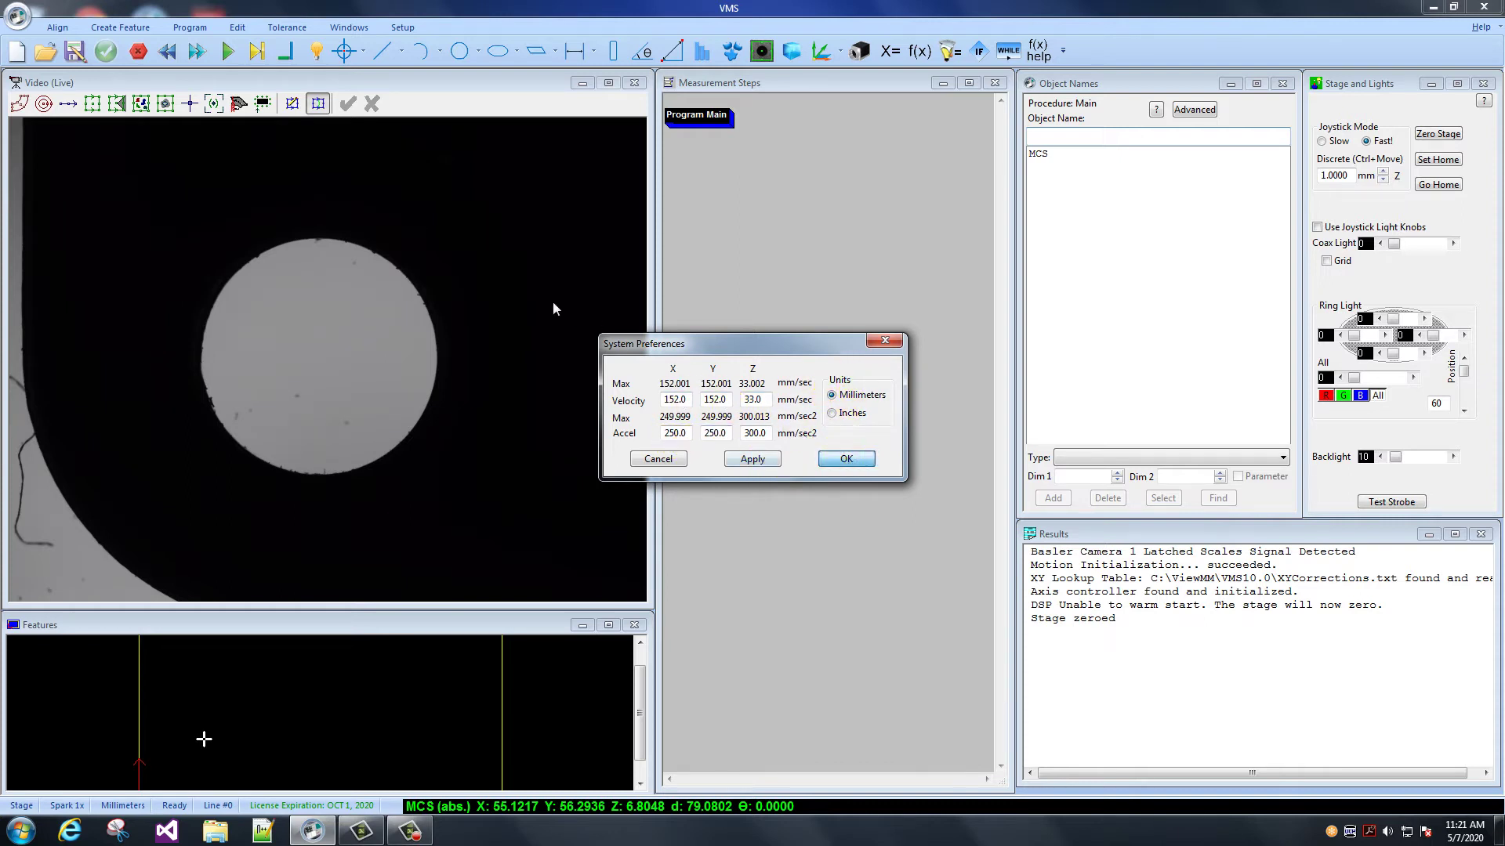
click(883, 340)
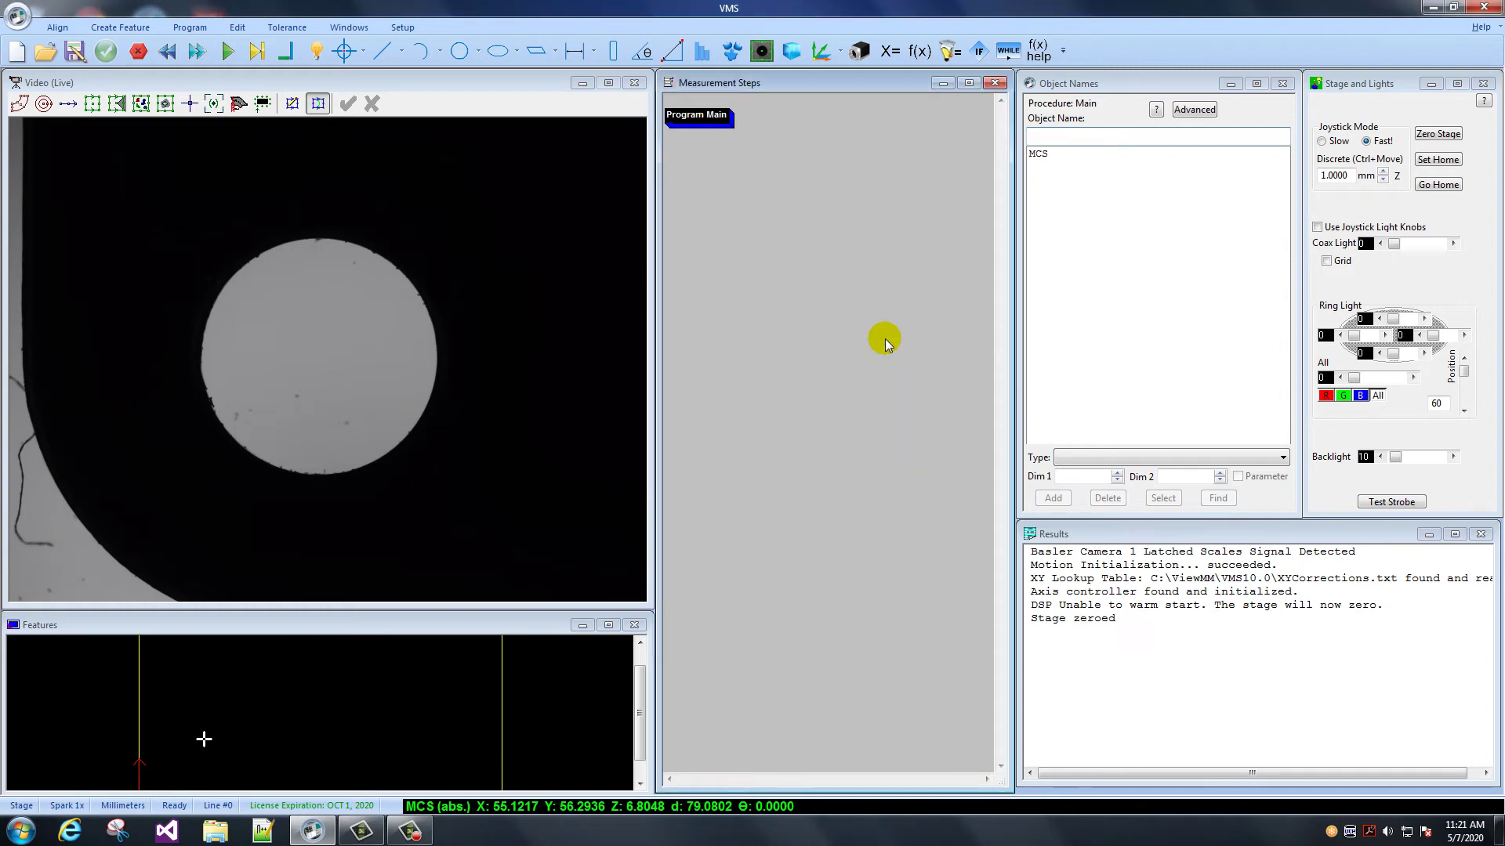
Step: Review the User Configuration options, including the readout precision, slow joystick speed and startup zeroing, and accept the dialog
click(349, 26)
click(402, 27)
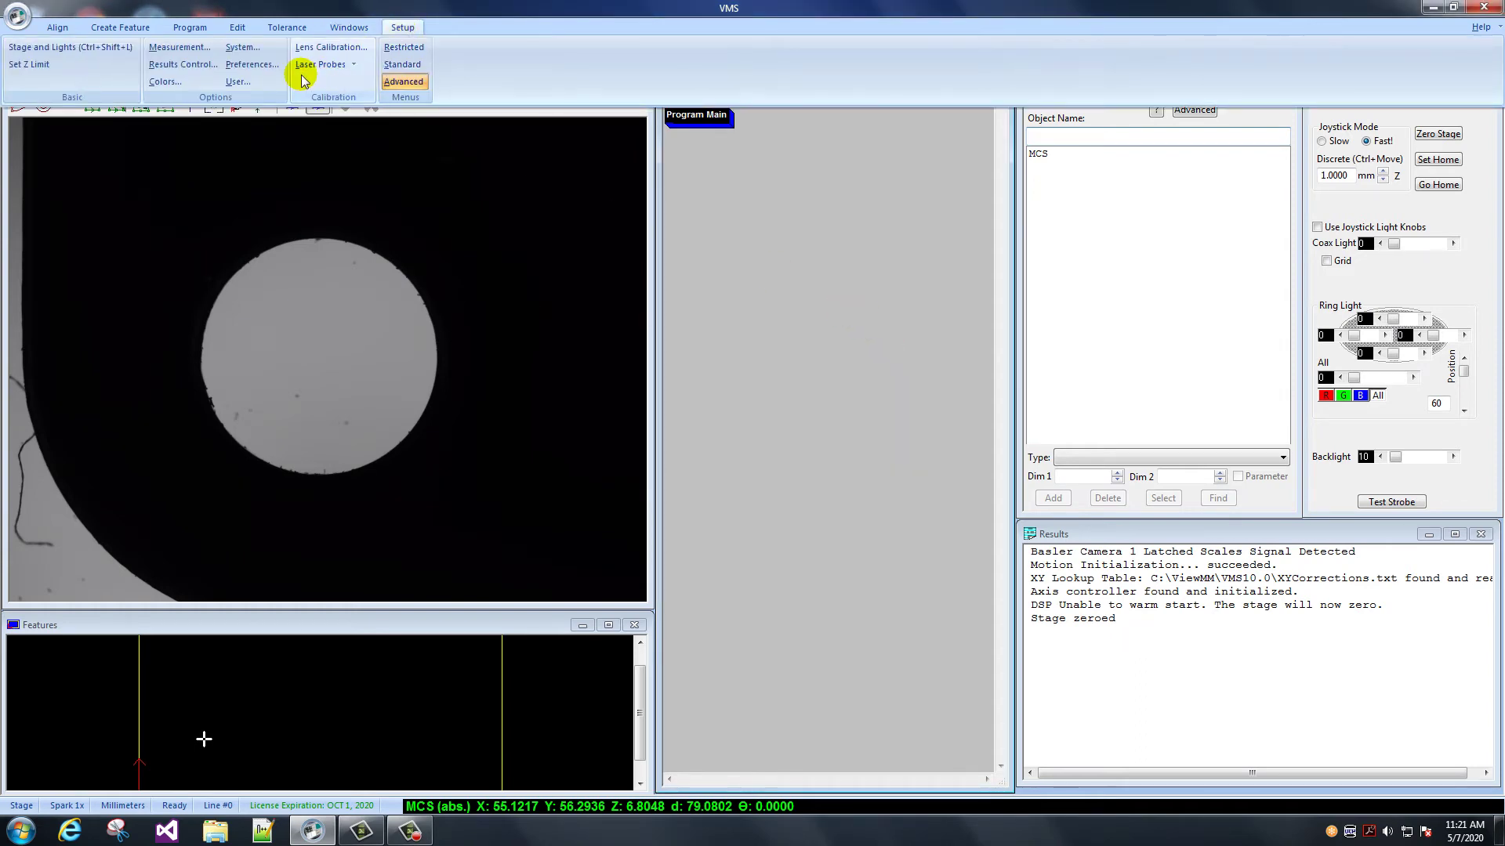
click(238, 82)
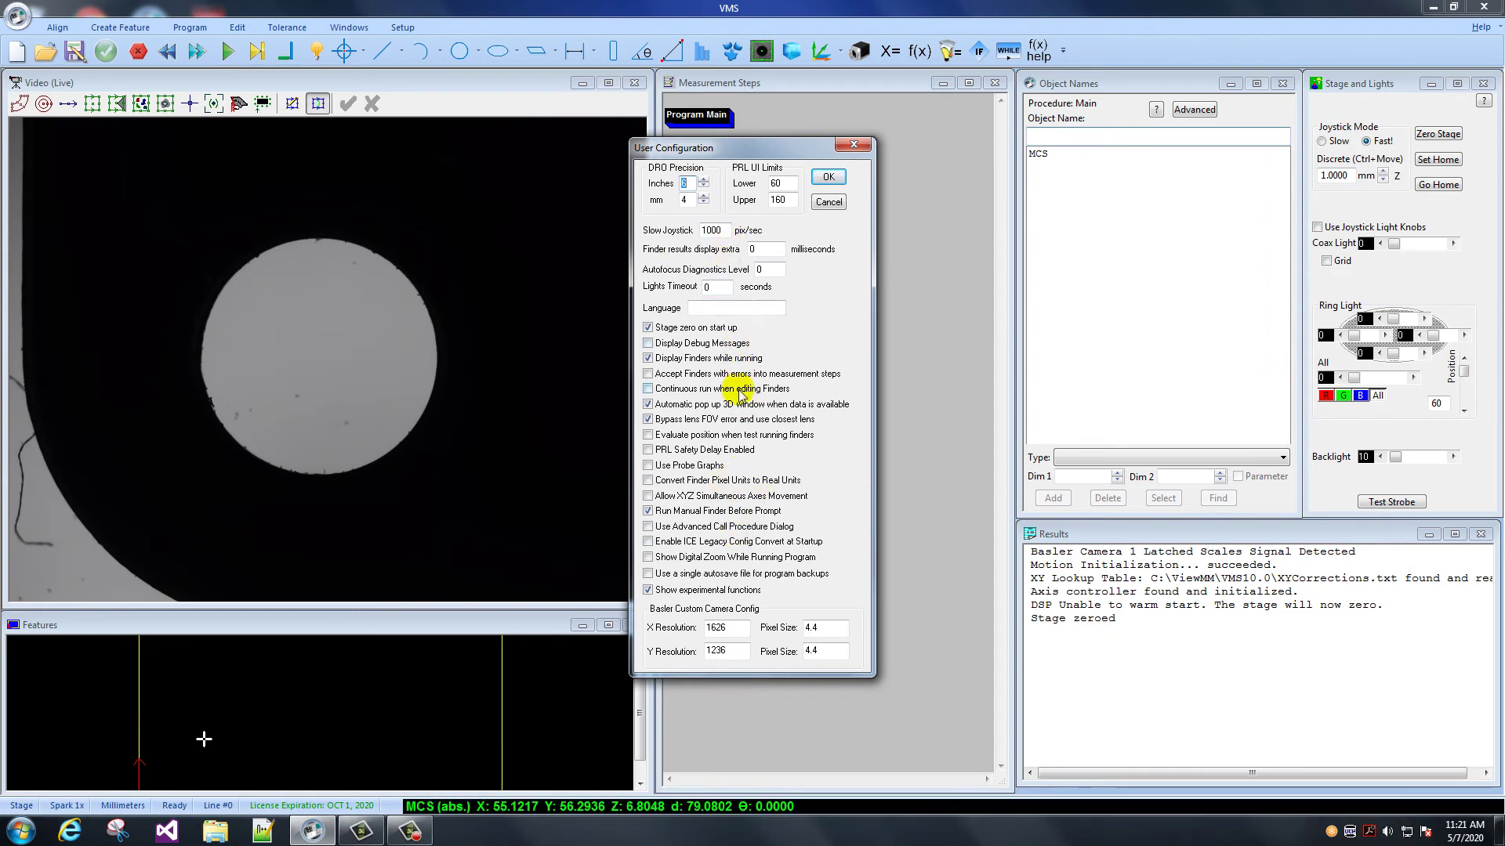
double_click(727, 230)
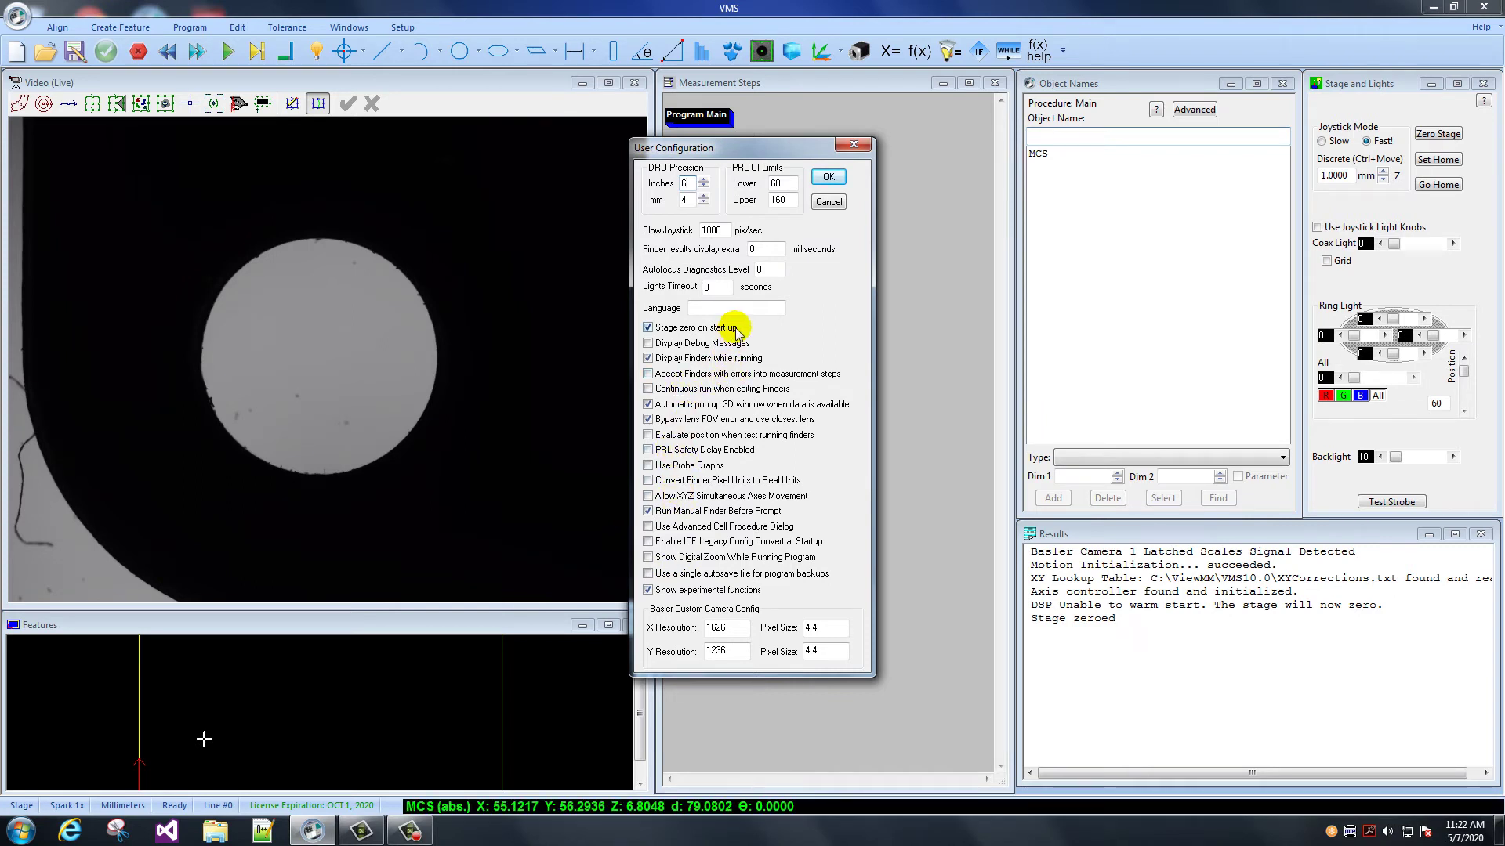
click(829, 177)
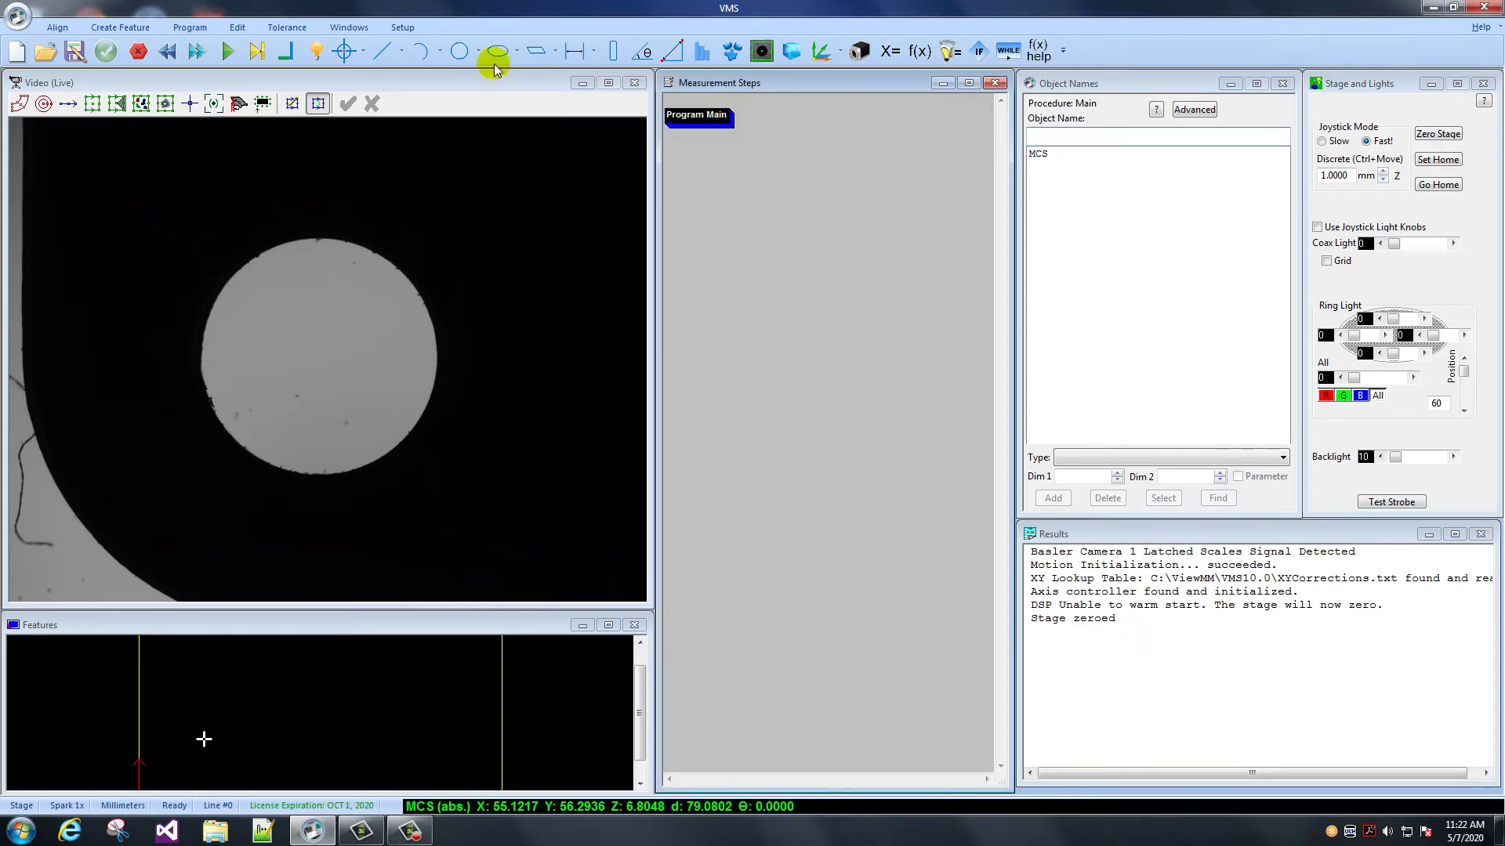
Step: Compare the Restricted and Standard menu levels and return the interface to the Advanced menus
click(404, 28)
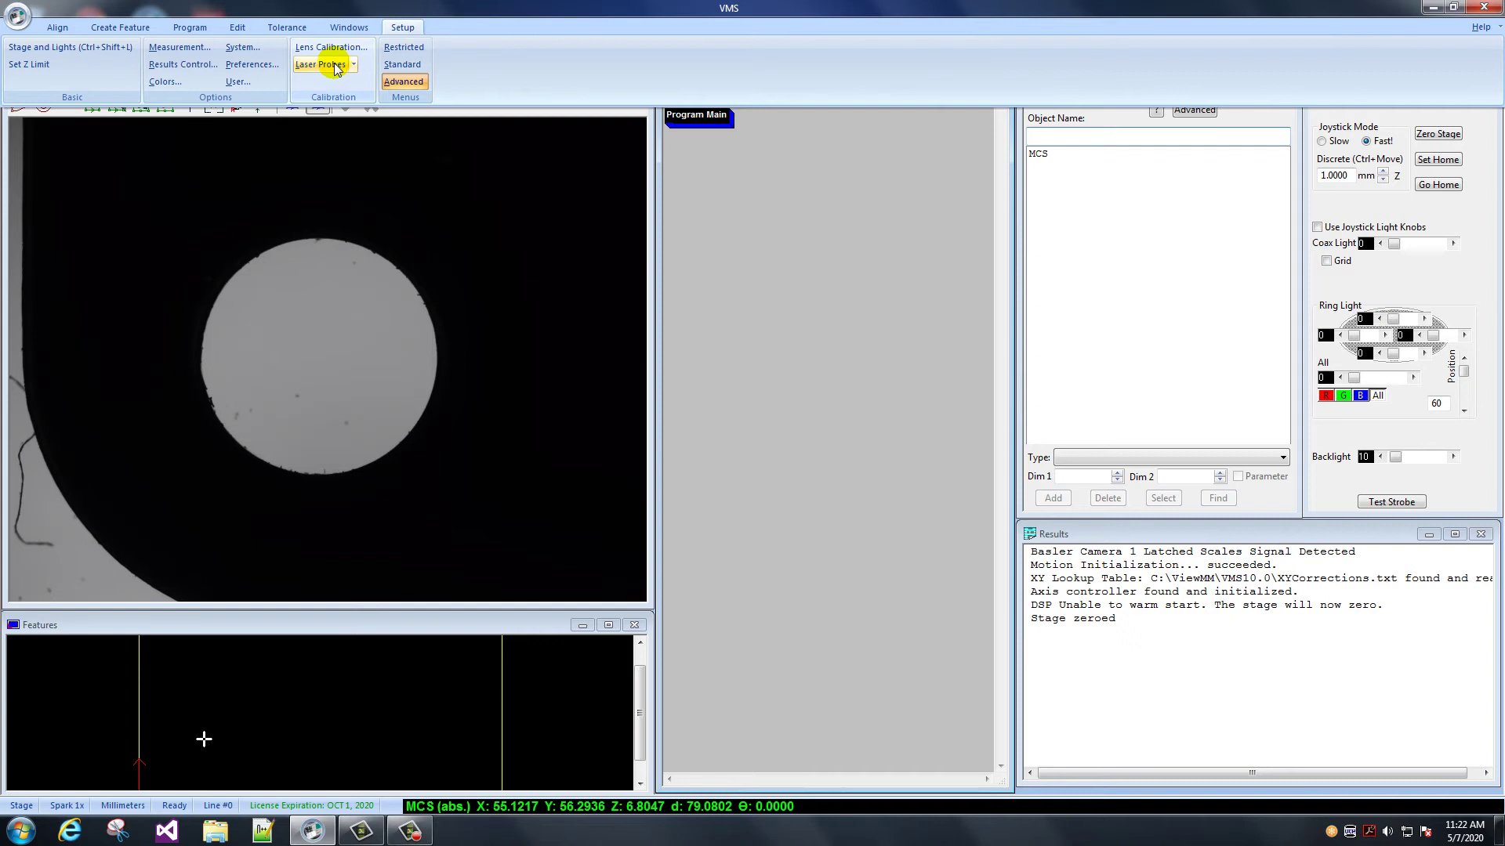
click(404, 82)
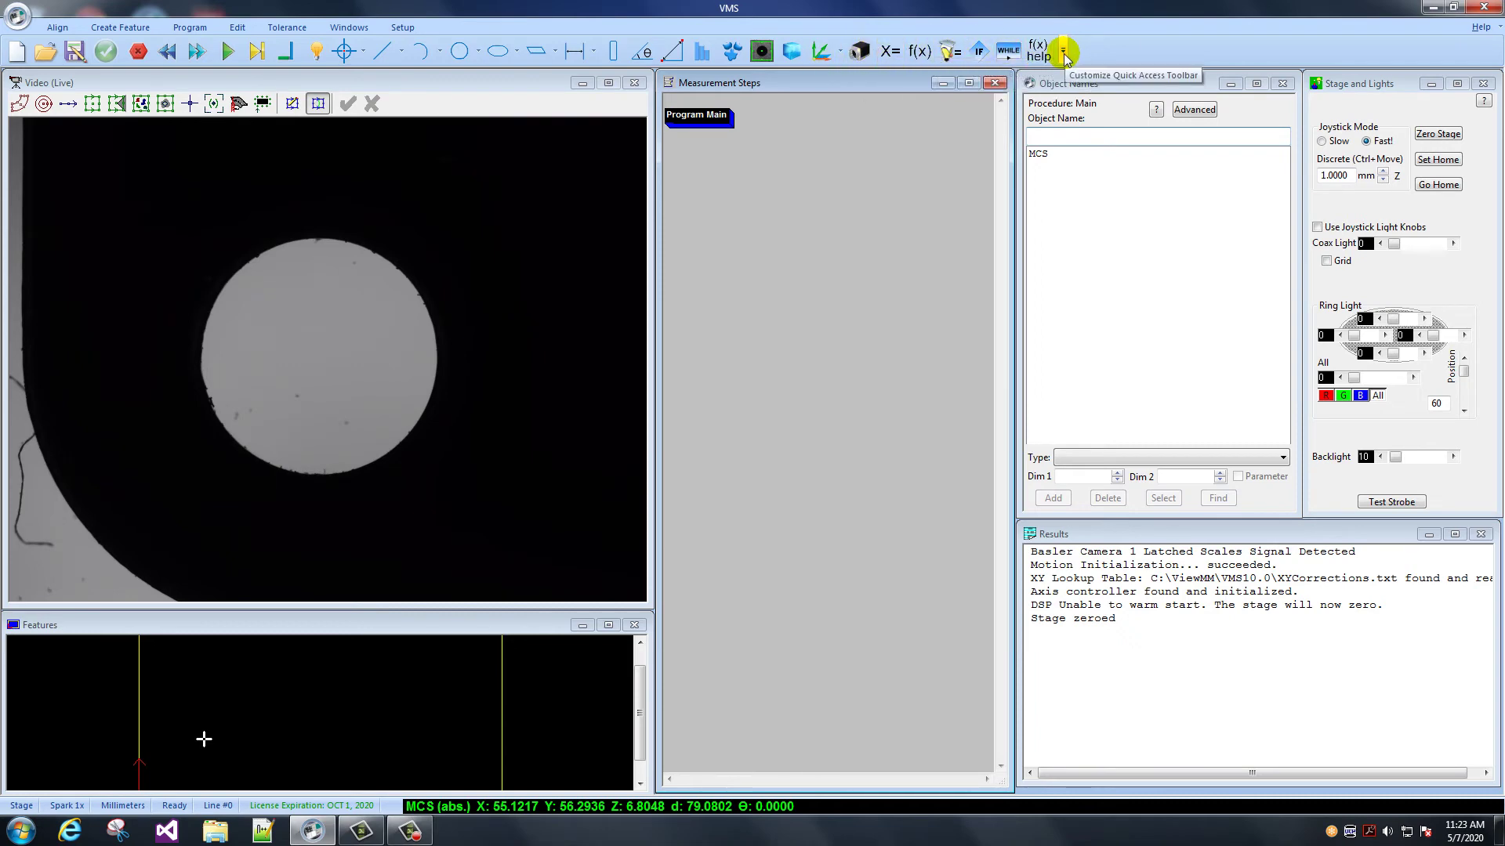
click(400, 32)
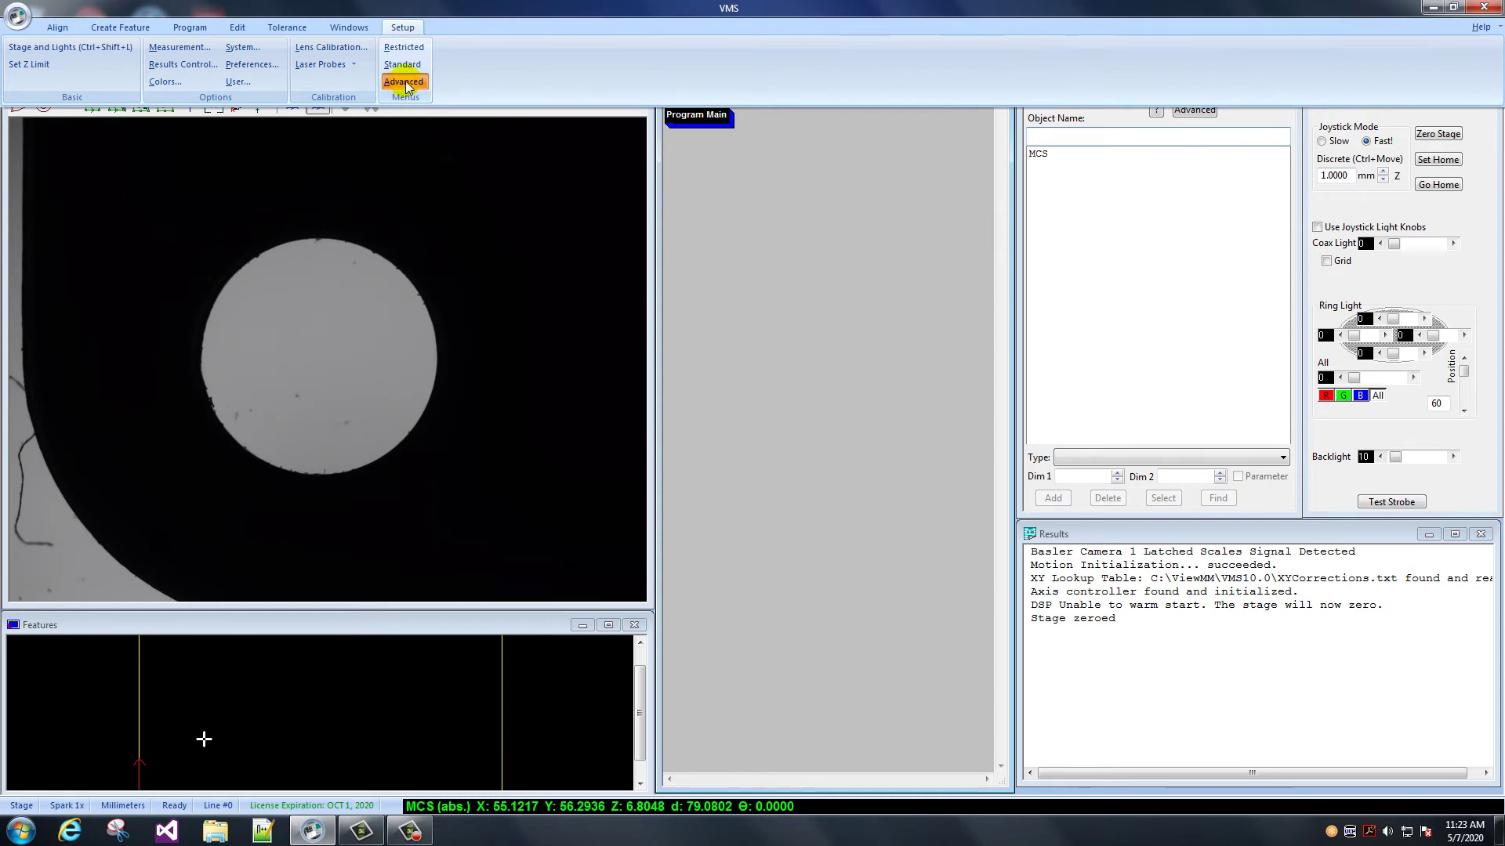
click(402, 64)
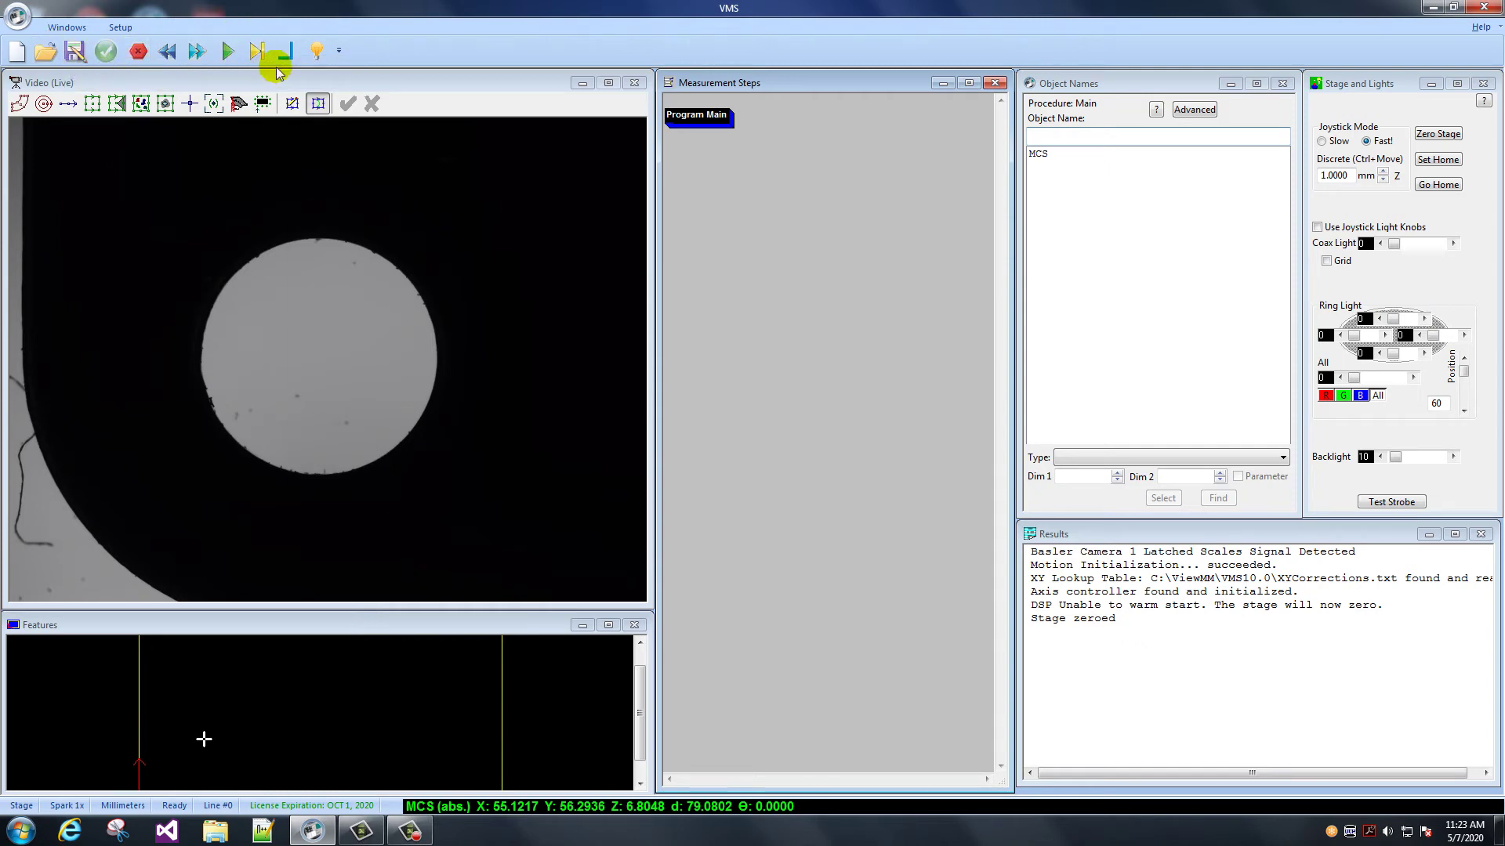
click(120, 28)
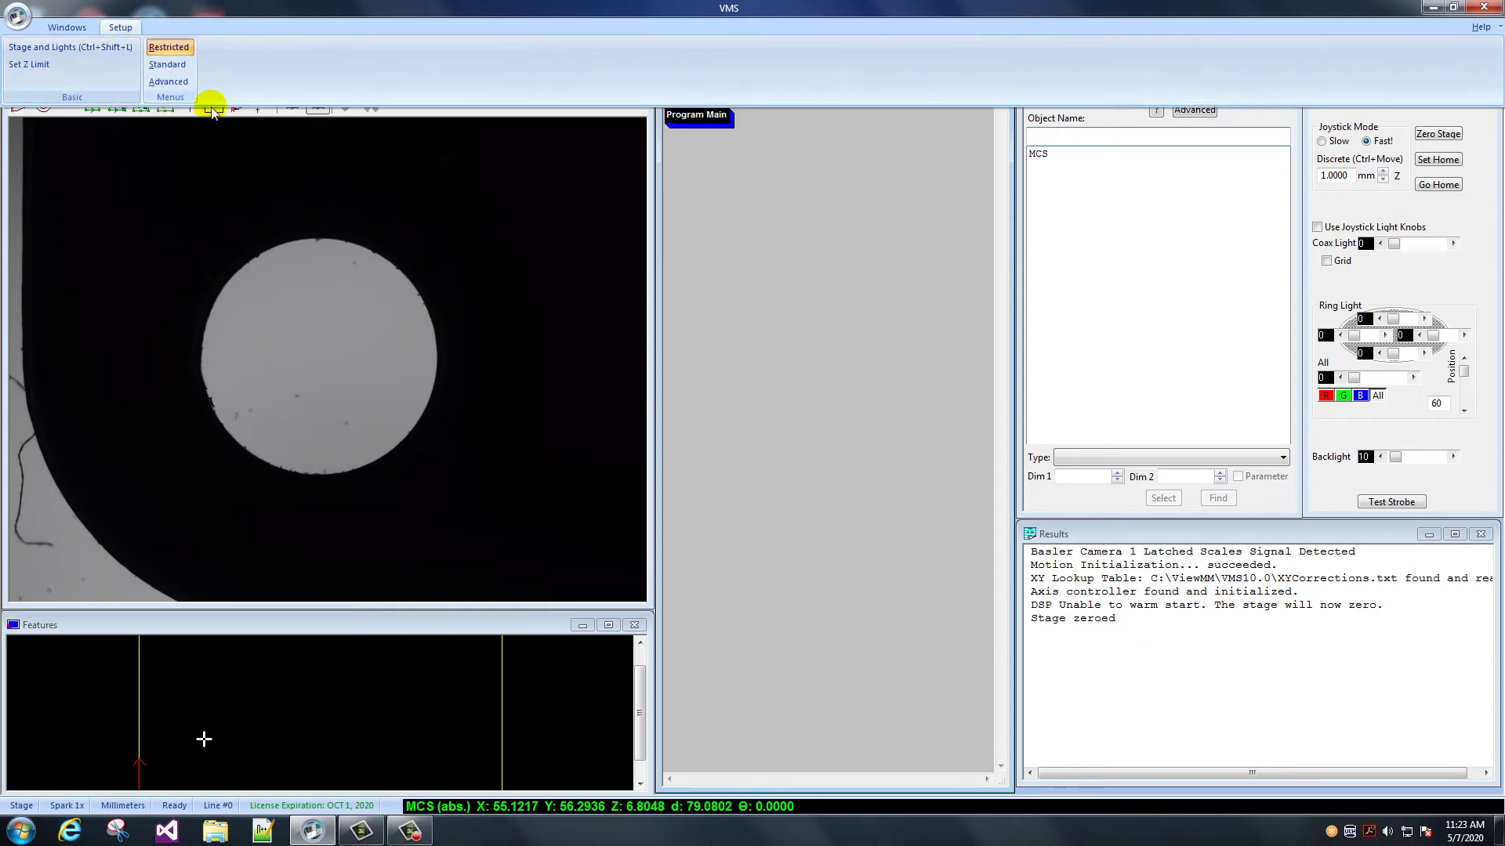
click(184, 56)
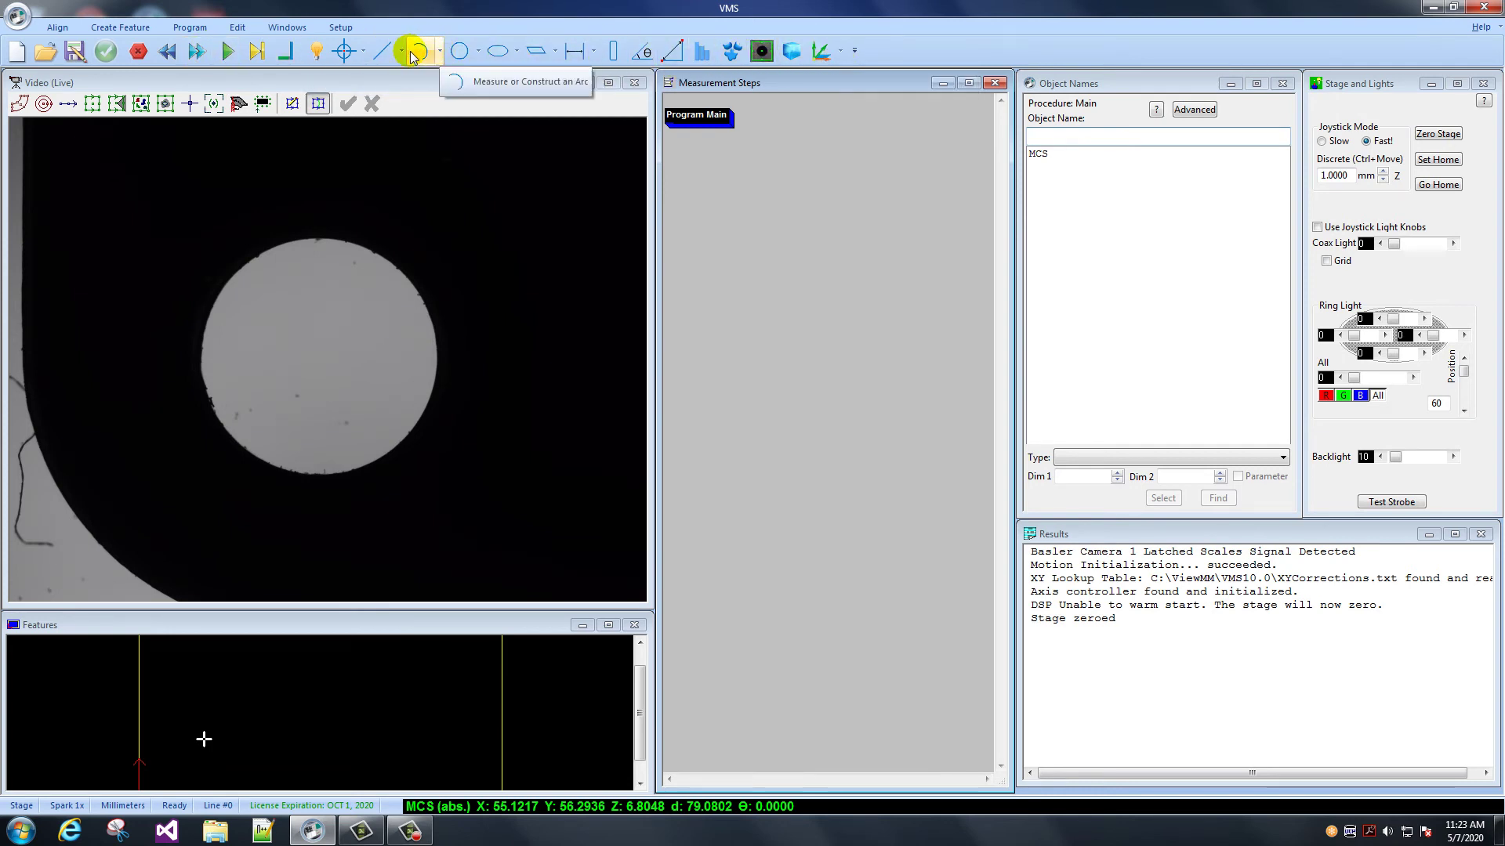
click(342, 28)
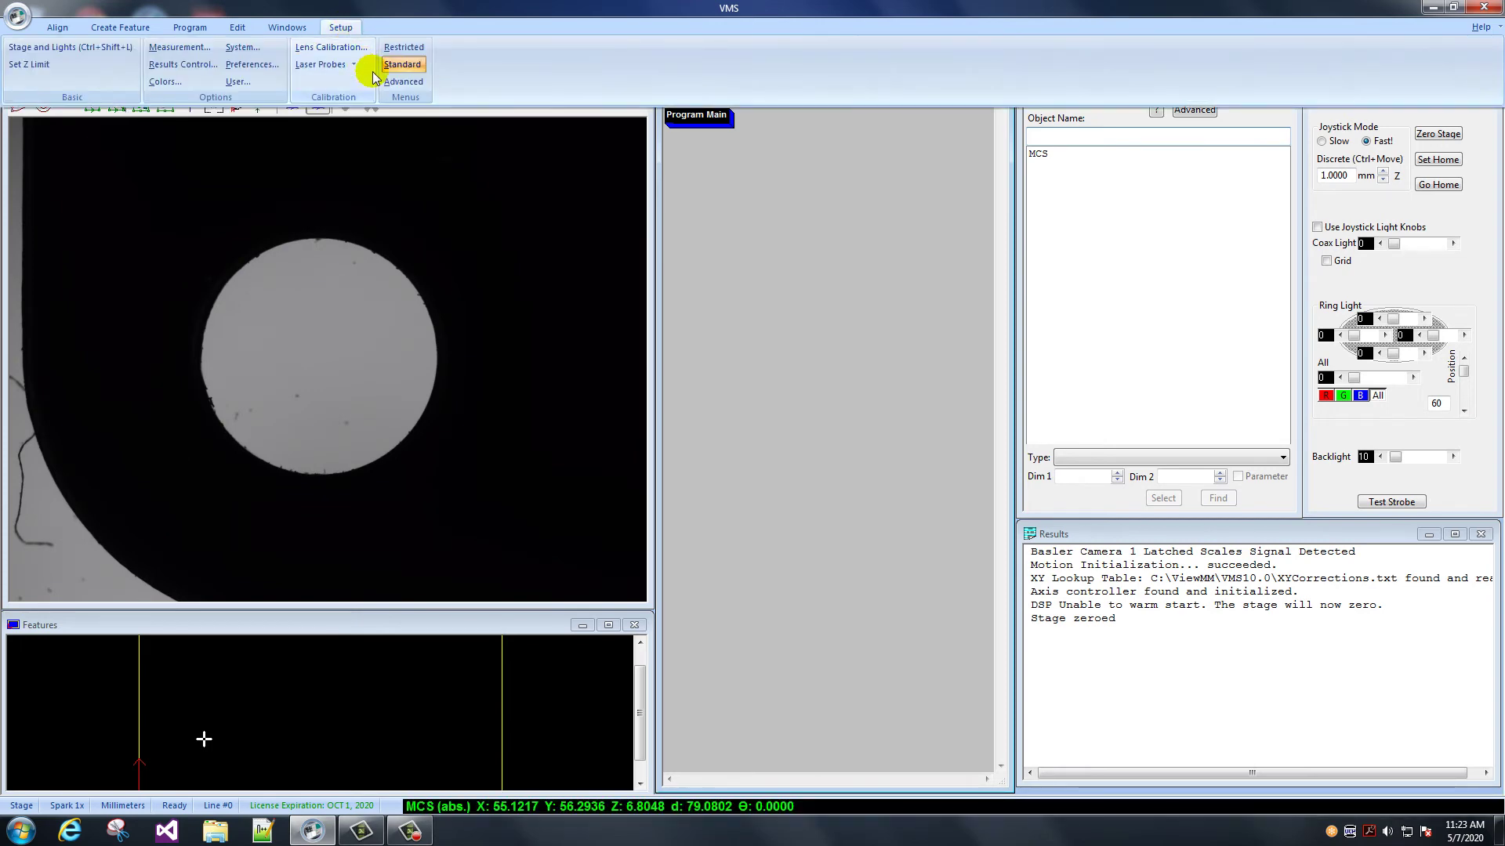
click(402, 82)
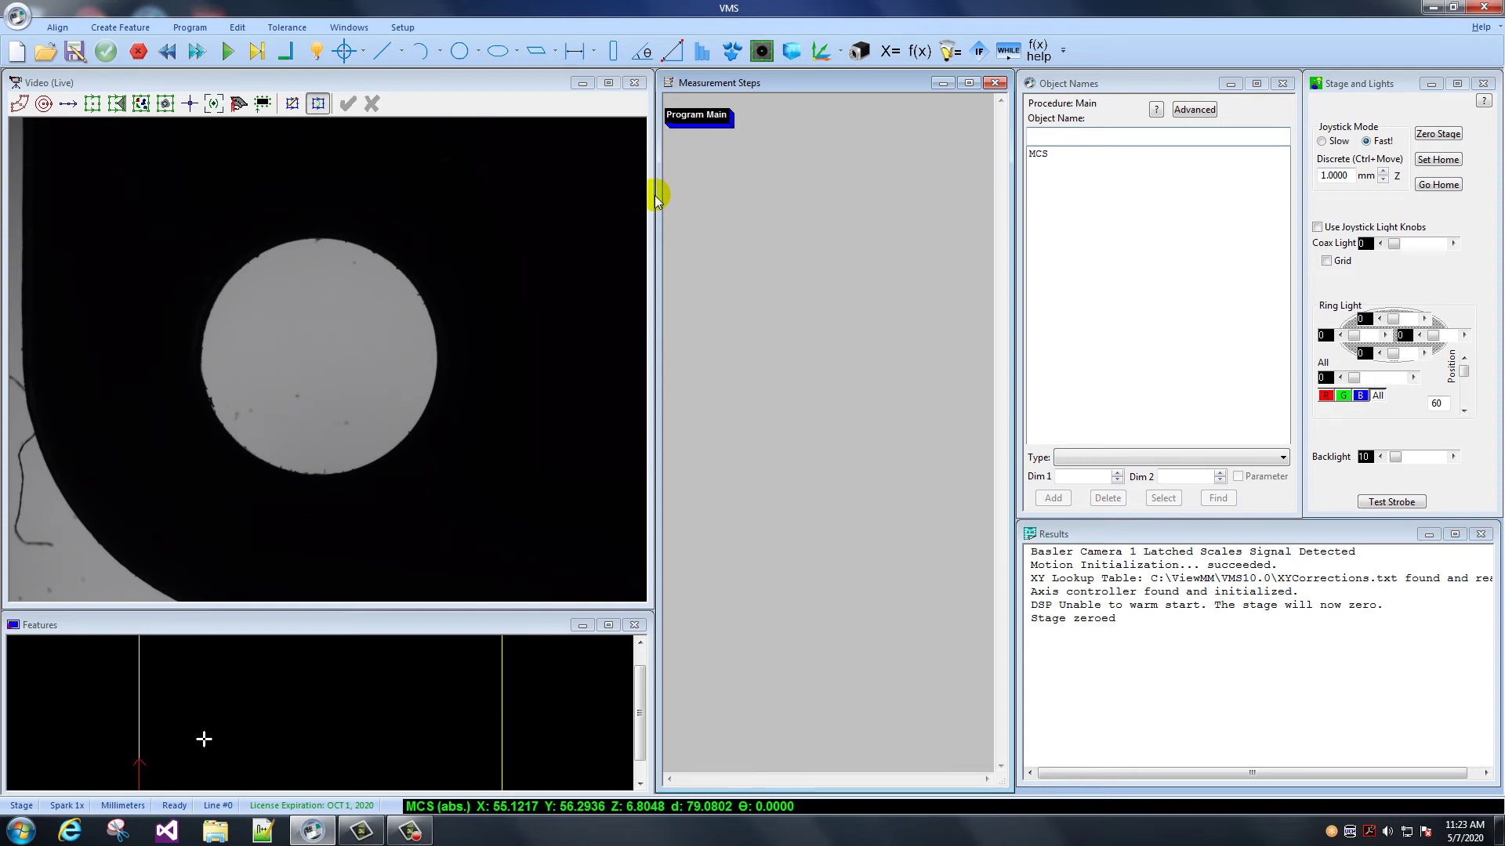
Step: Review the available feature creation commands and compare them with the quick access tools
click(511, 96)
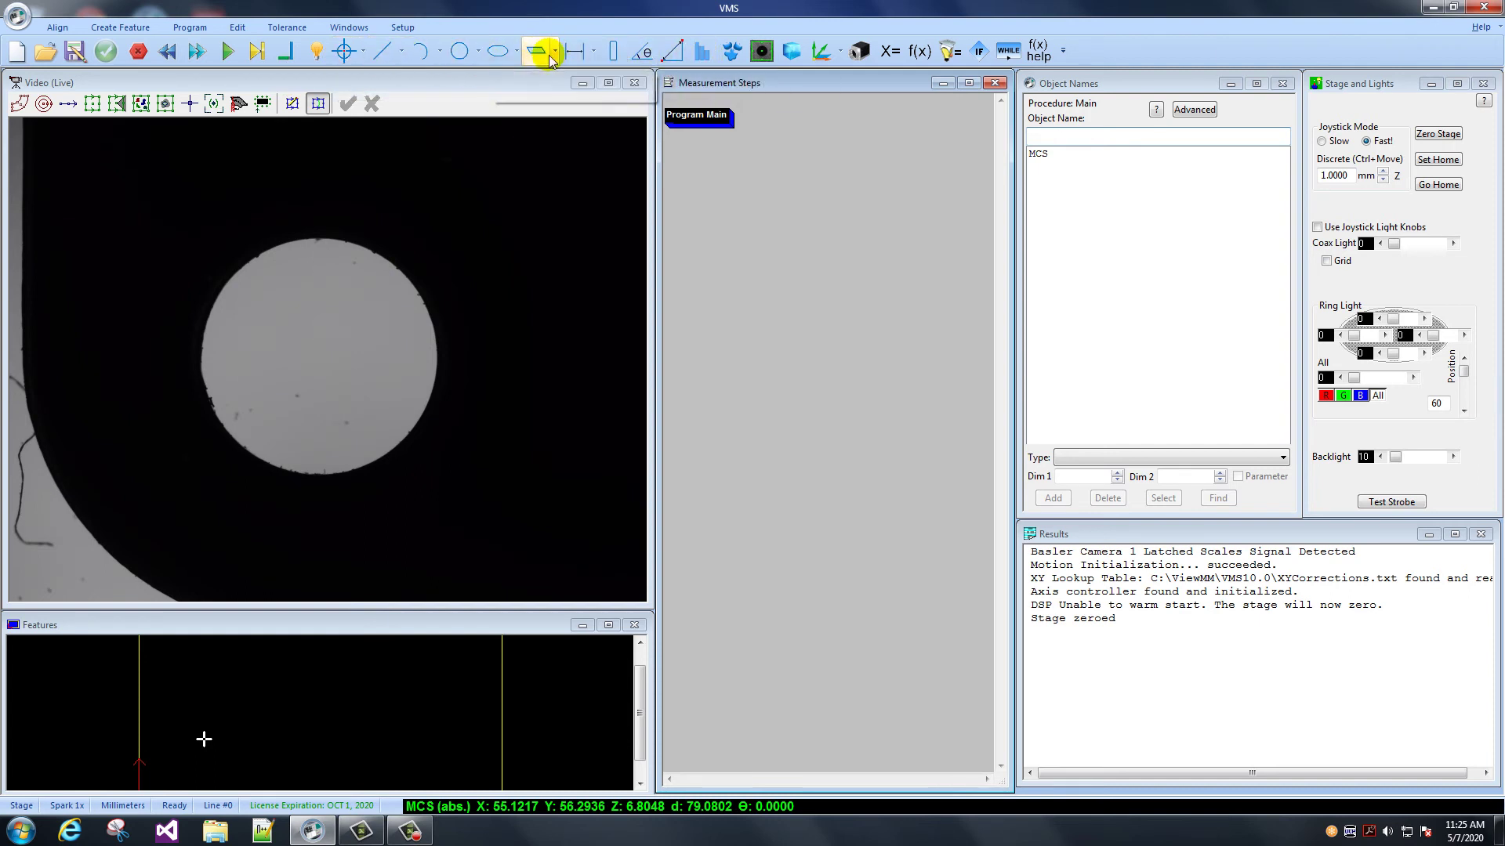
click(121, 27)
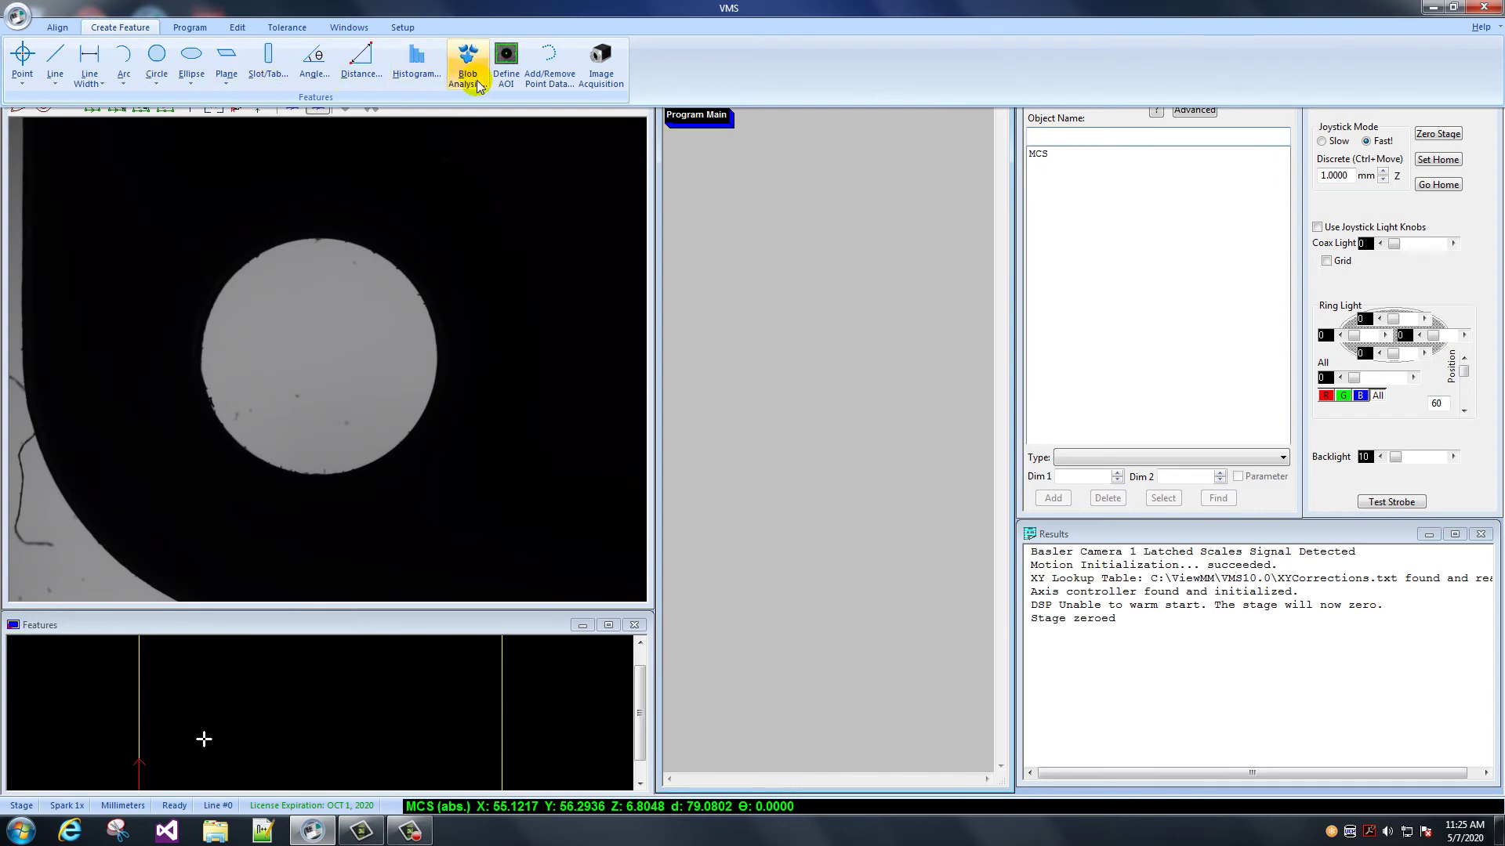
click(121, 27)
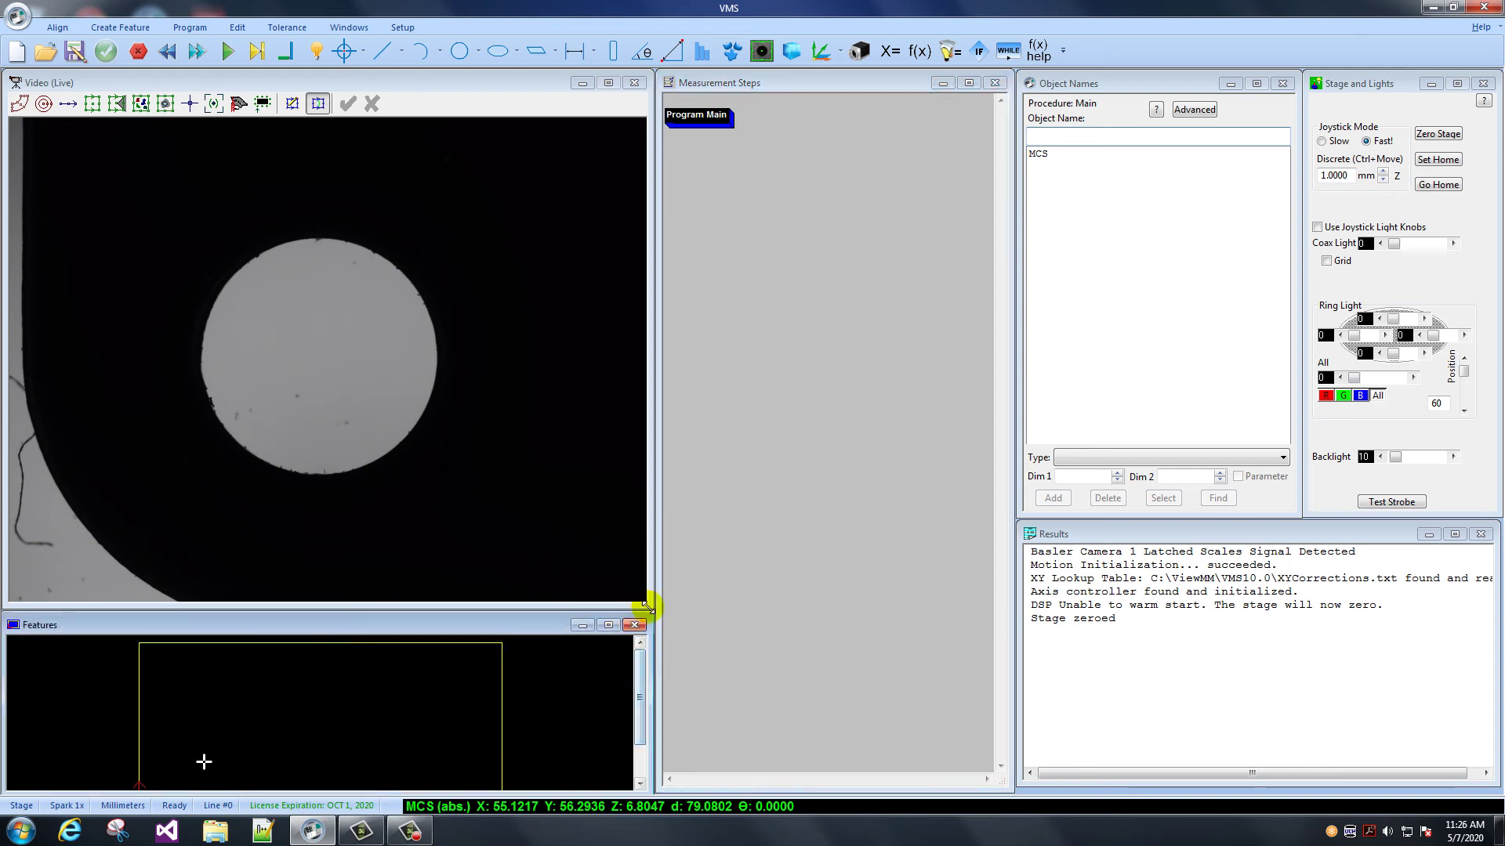
Step: Enlarge the Features window to view the whole stage outline, and shrink it back to its original size
drag(649, 615, 718, 383)
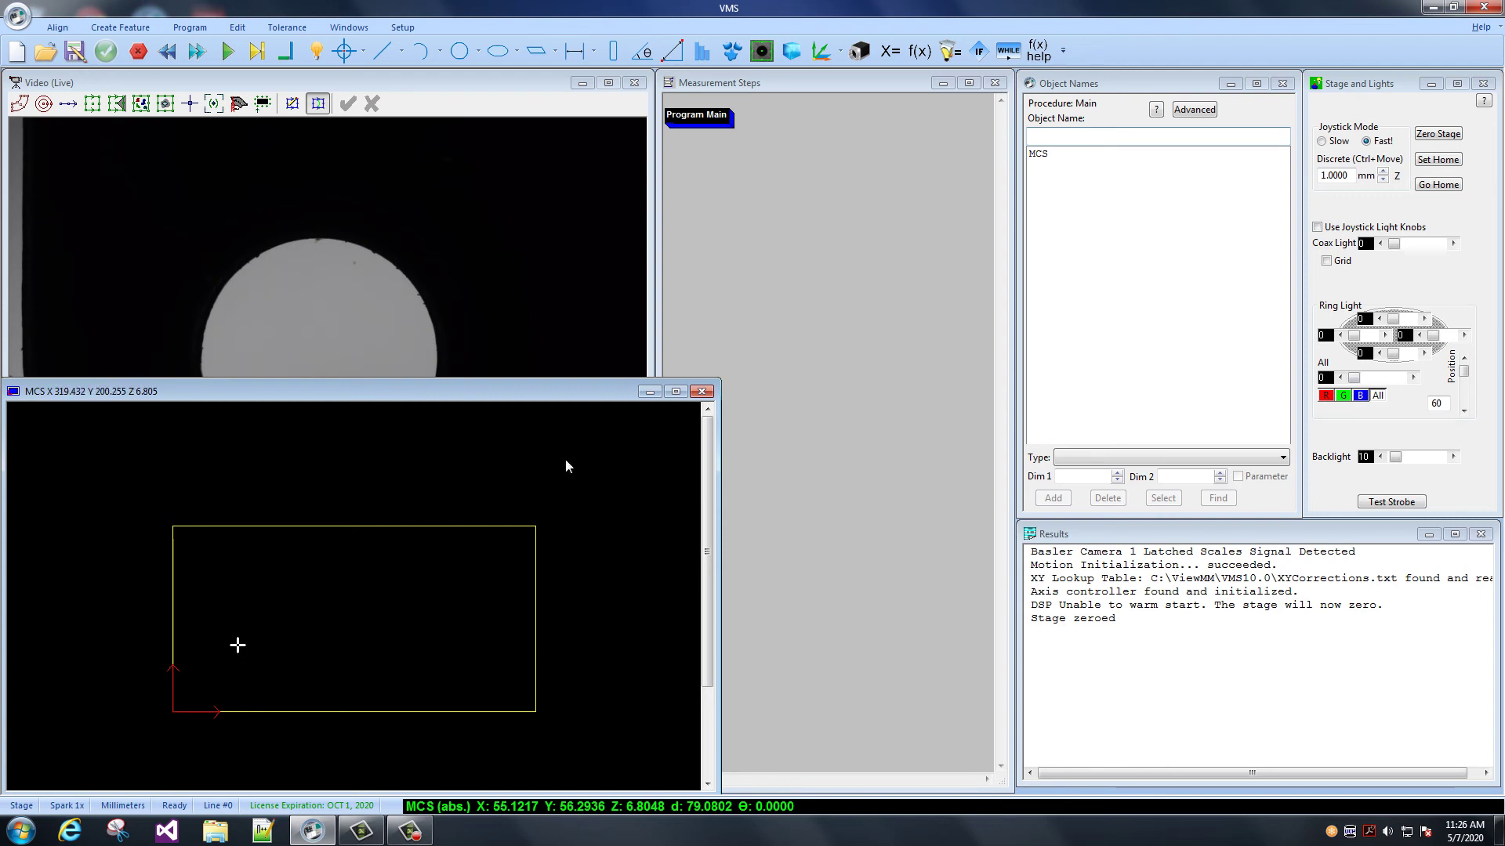
drag(713, 381, 648, 617)
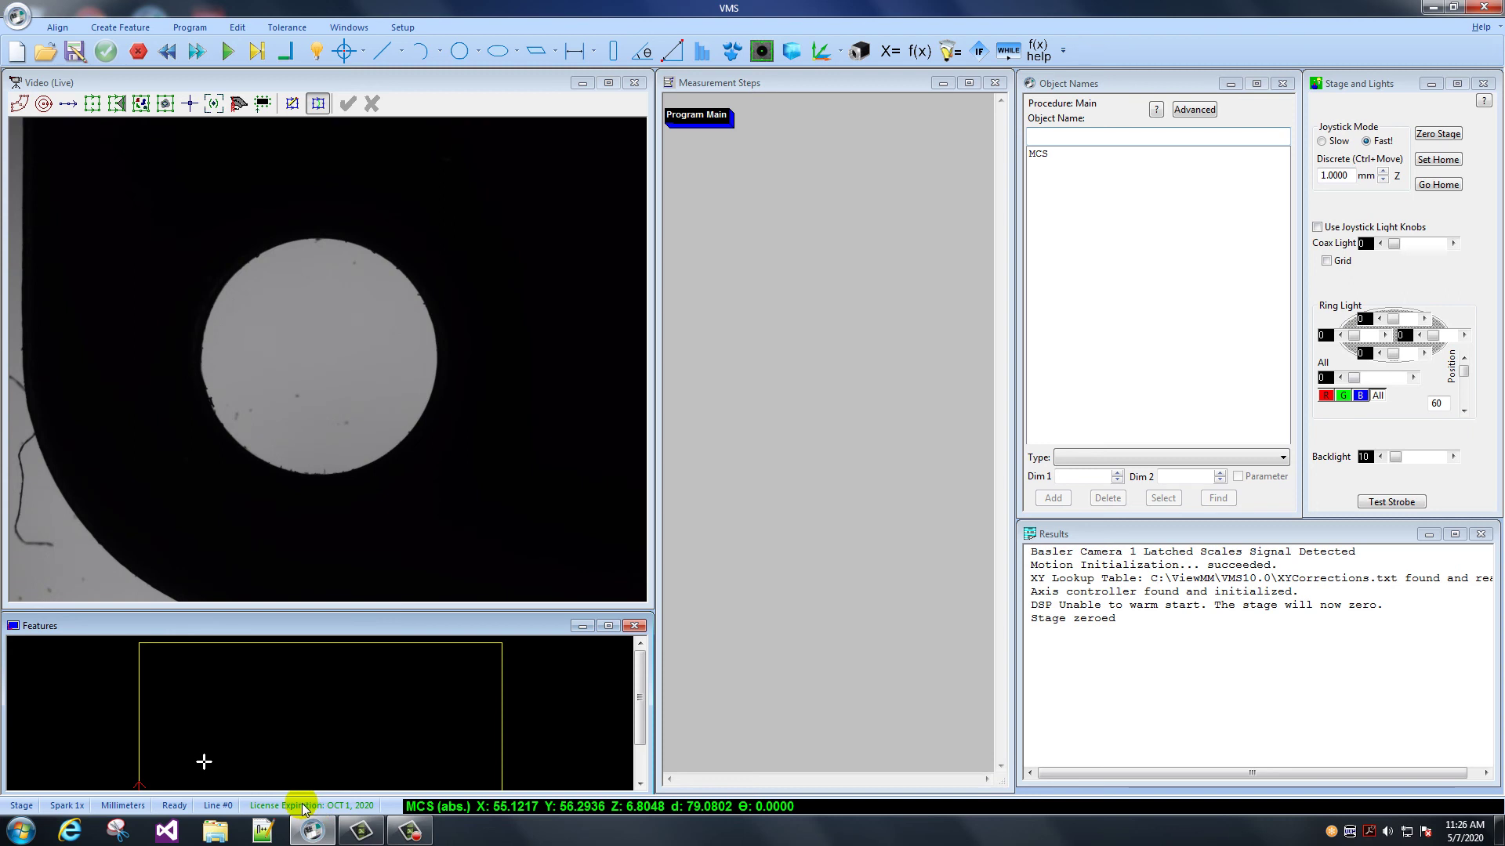
mouse_move(310, 814)
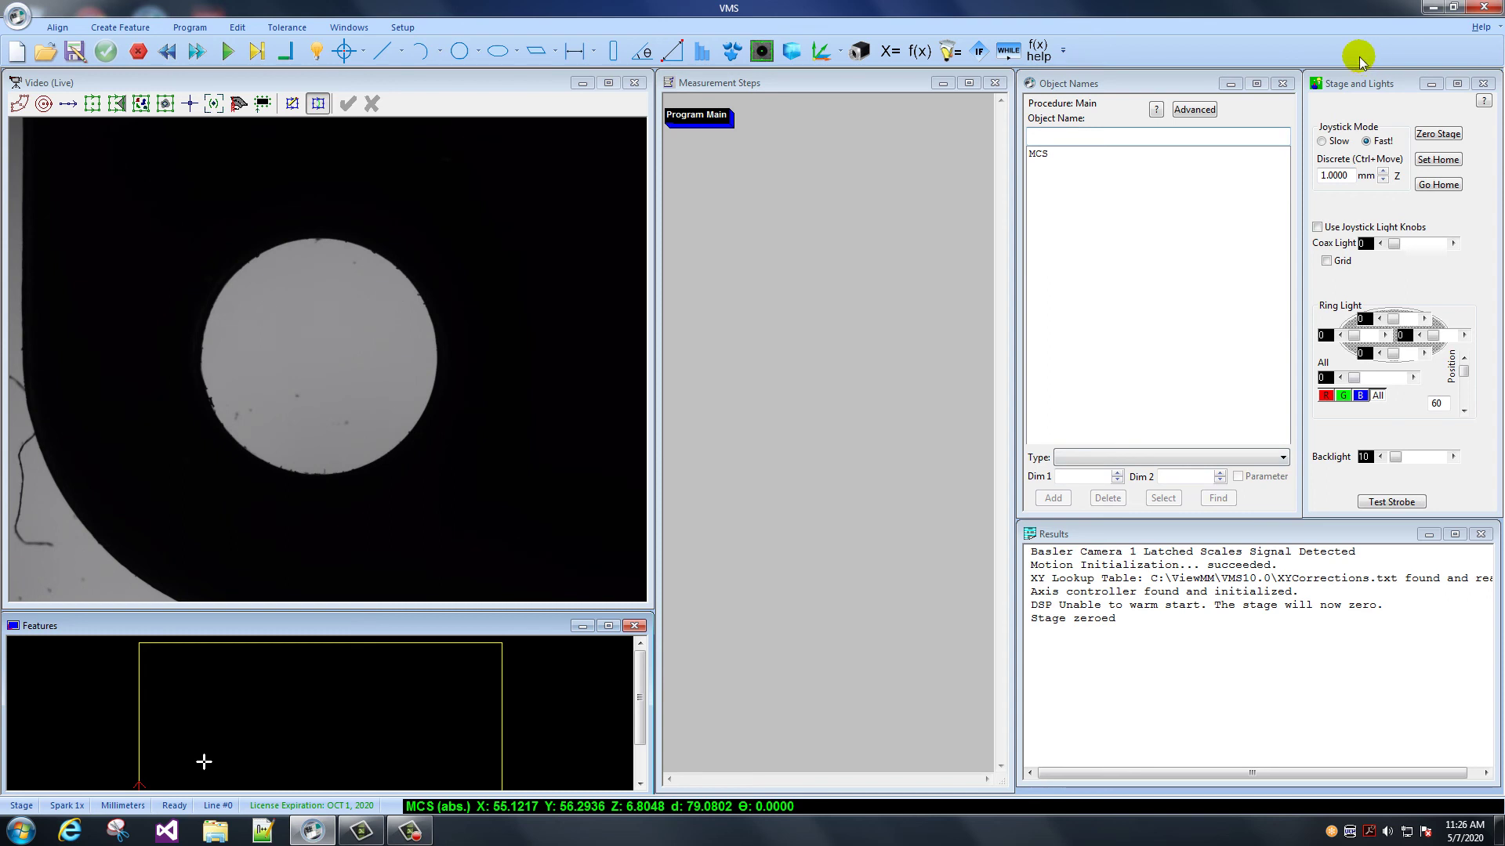
Step: Open the help index, enlarge the help window and search the topics for "error codes"
click(1496, 30)
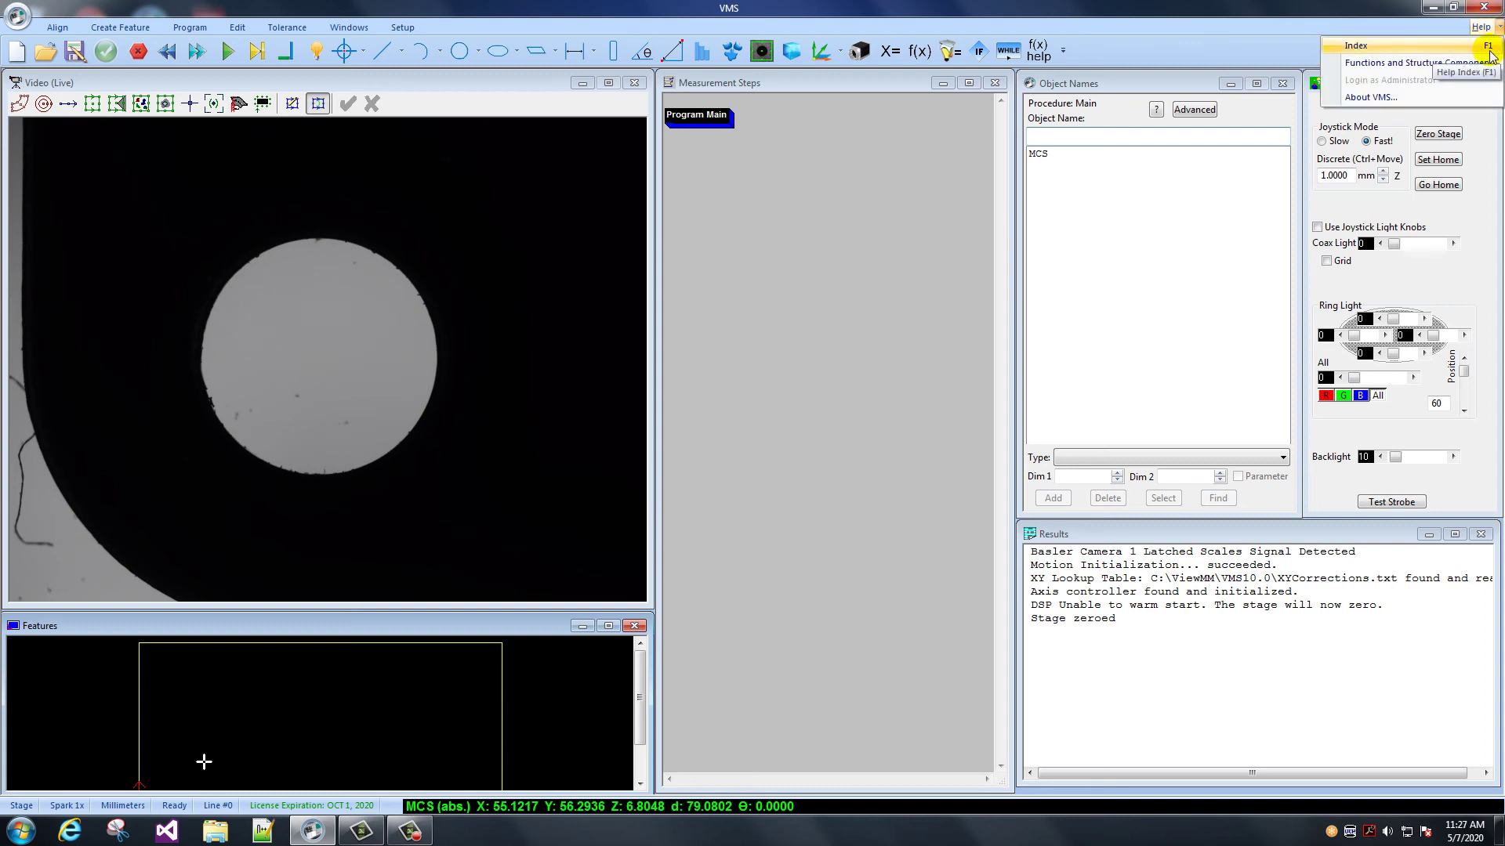
click(1426, 47)
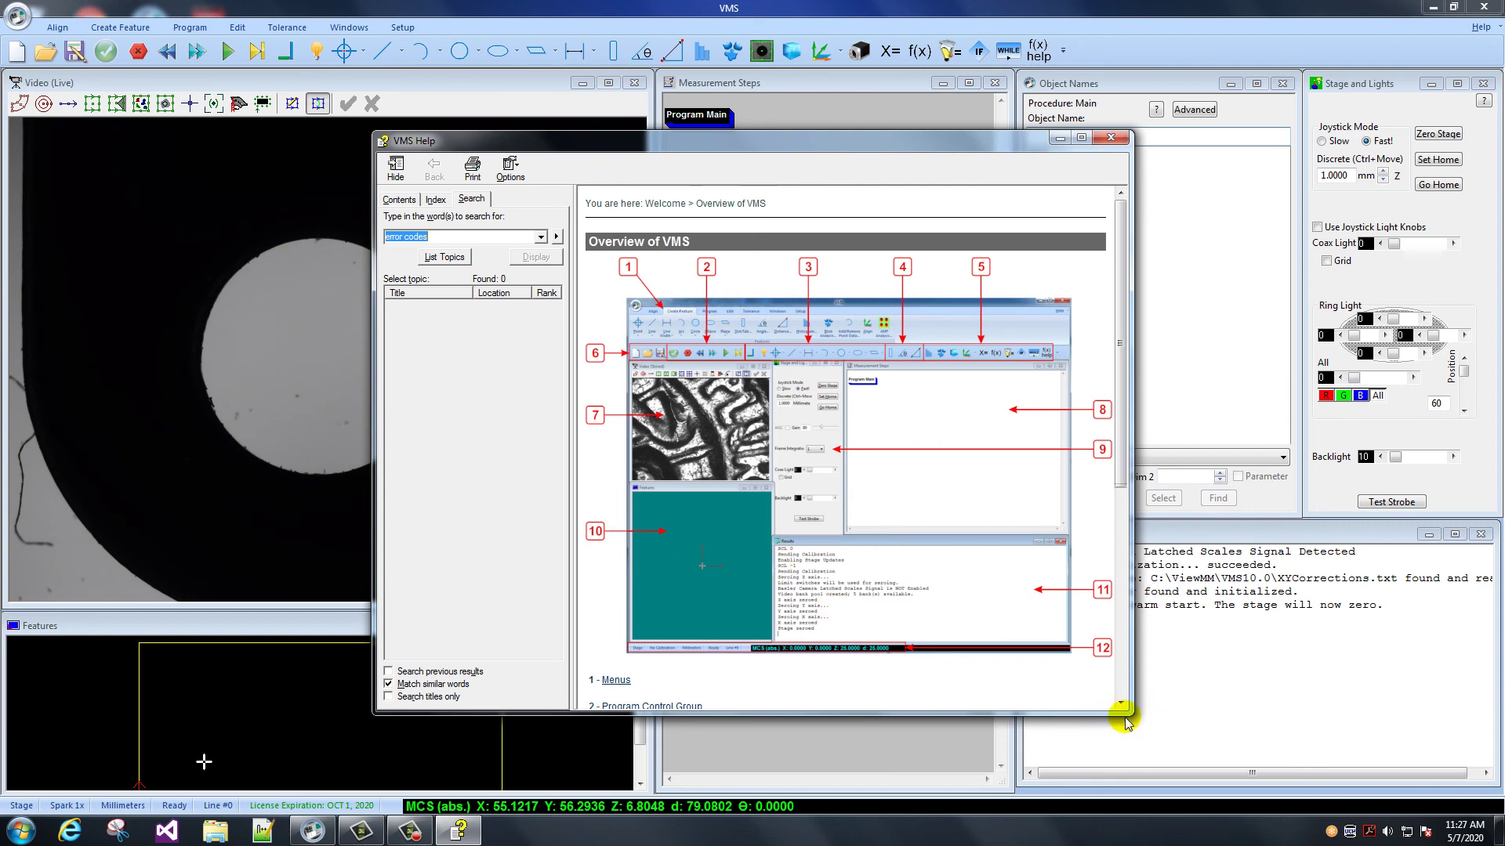
drag(1130, 711, 1211, 747)
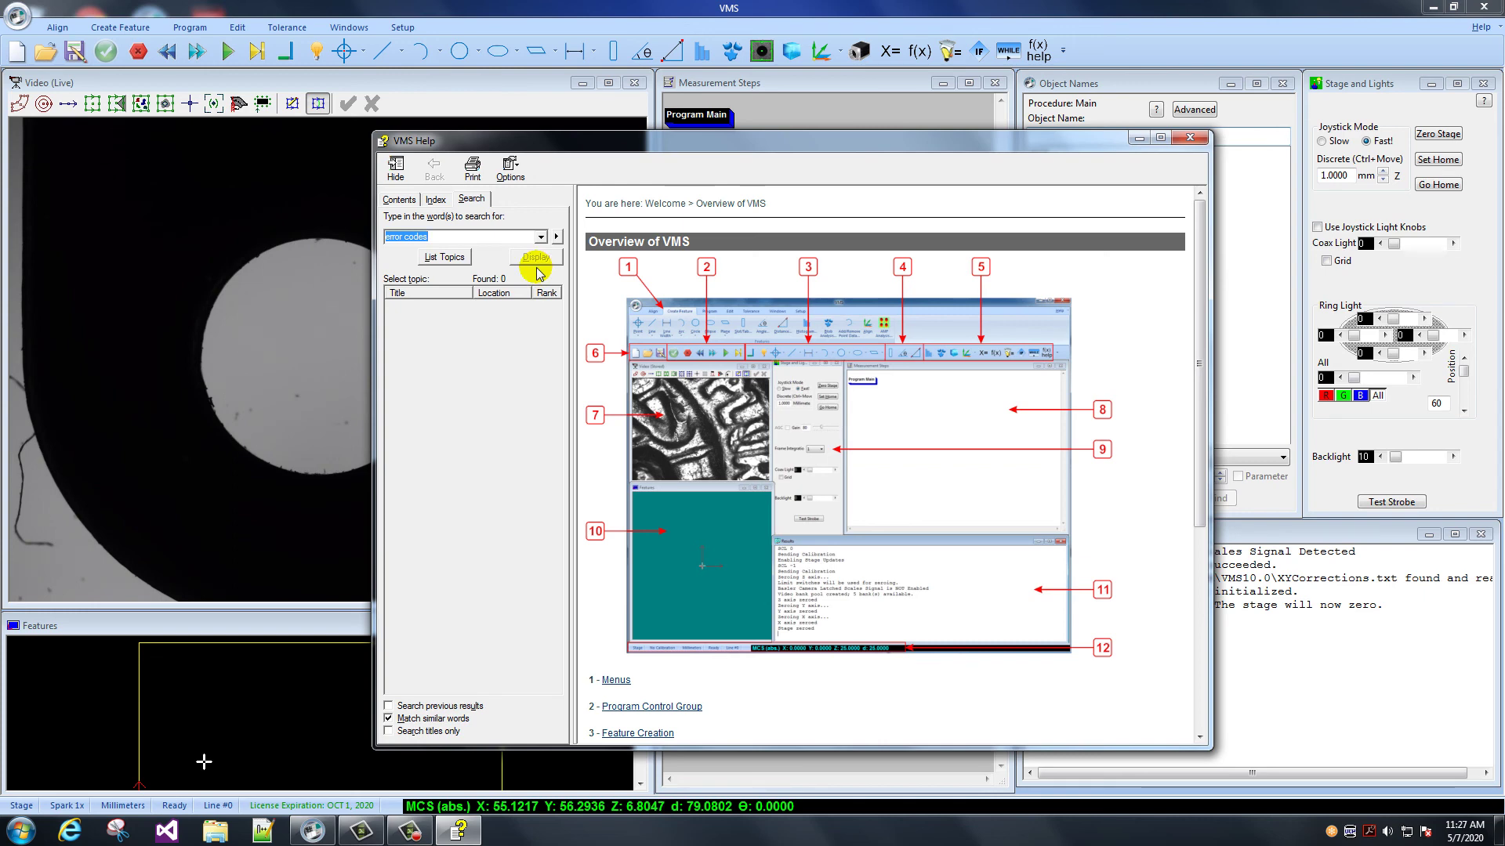
click(454, 234)
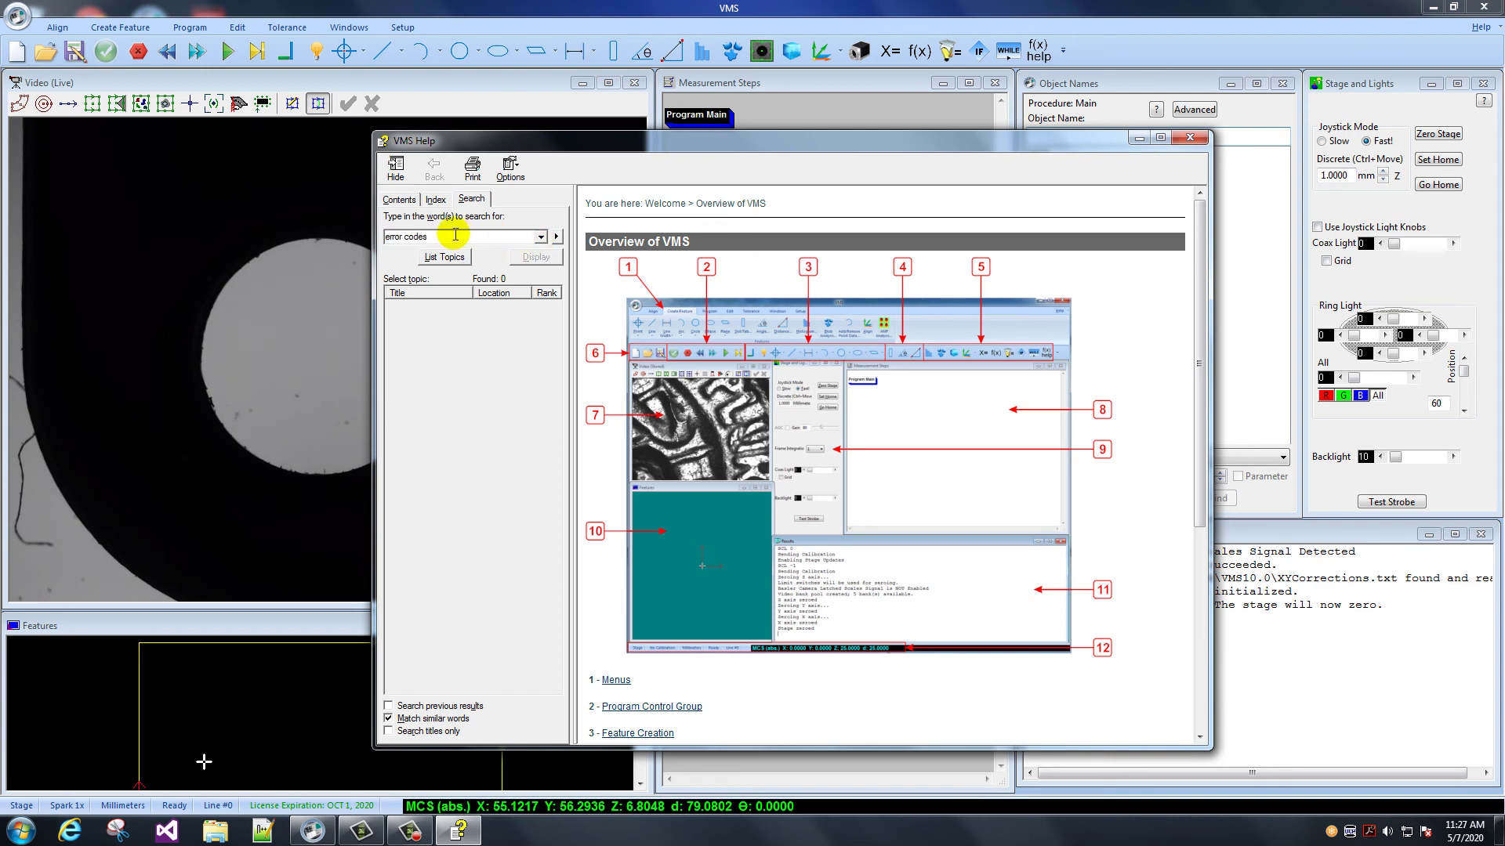
click(439, 259)
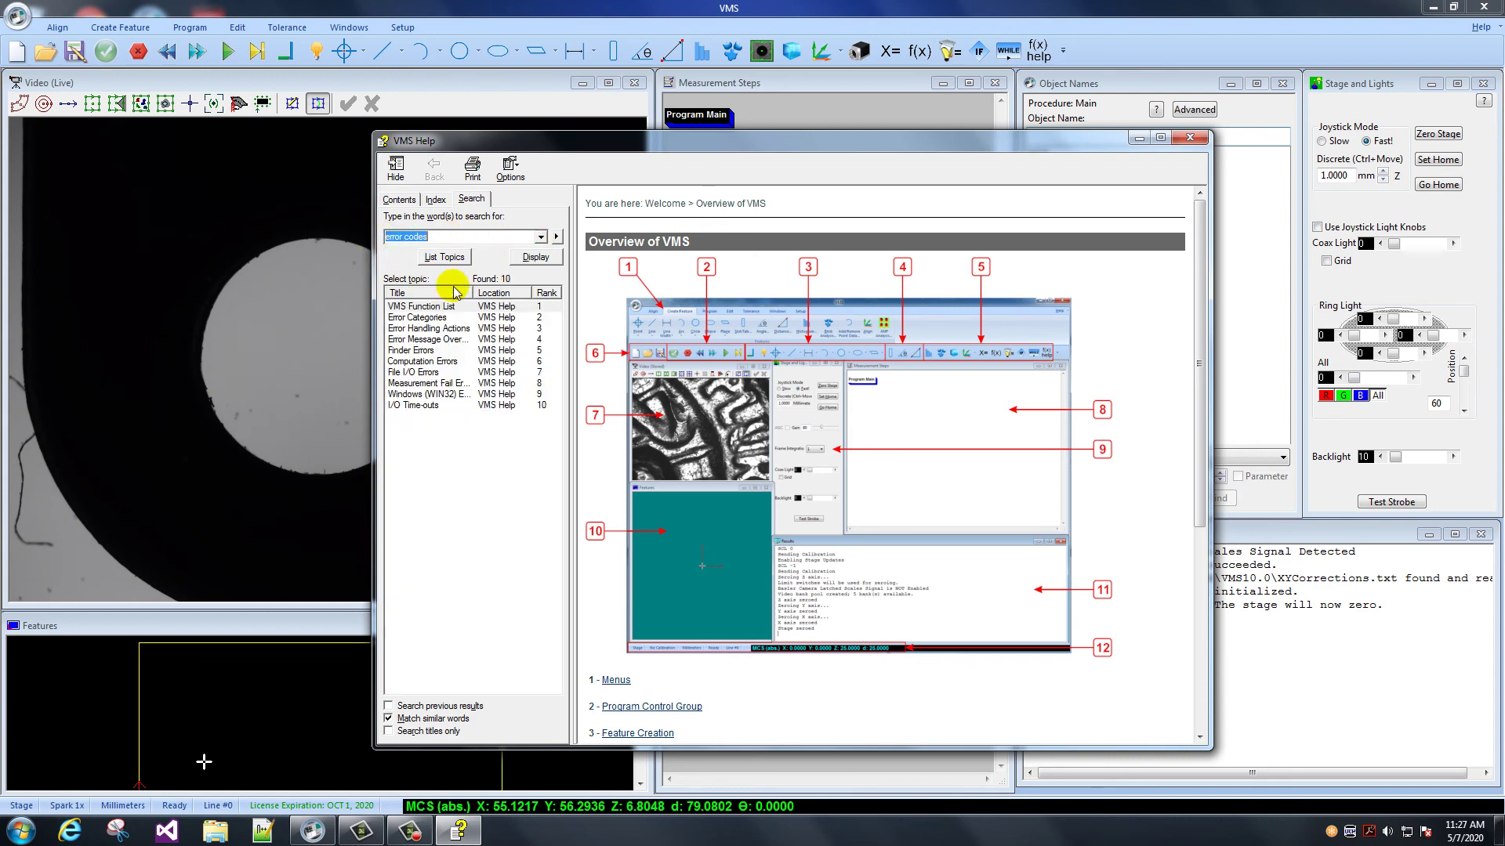
Step: Read the Error Categories help topic from the search results and close the help window
double_click(427, 318)
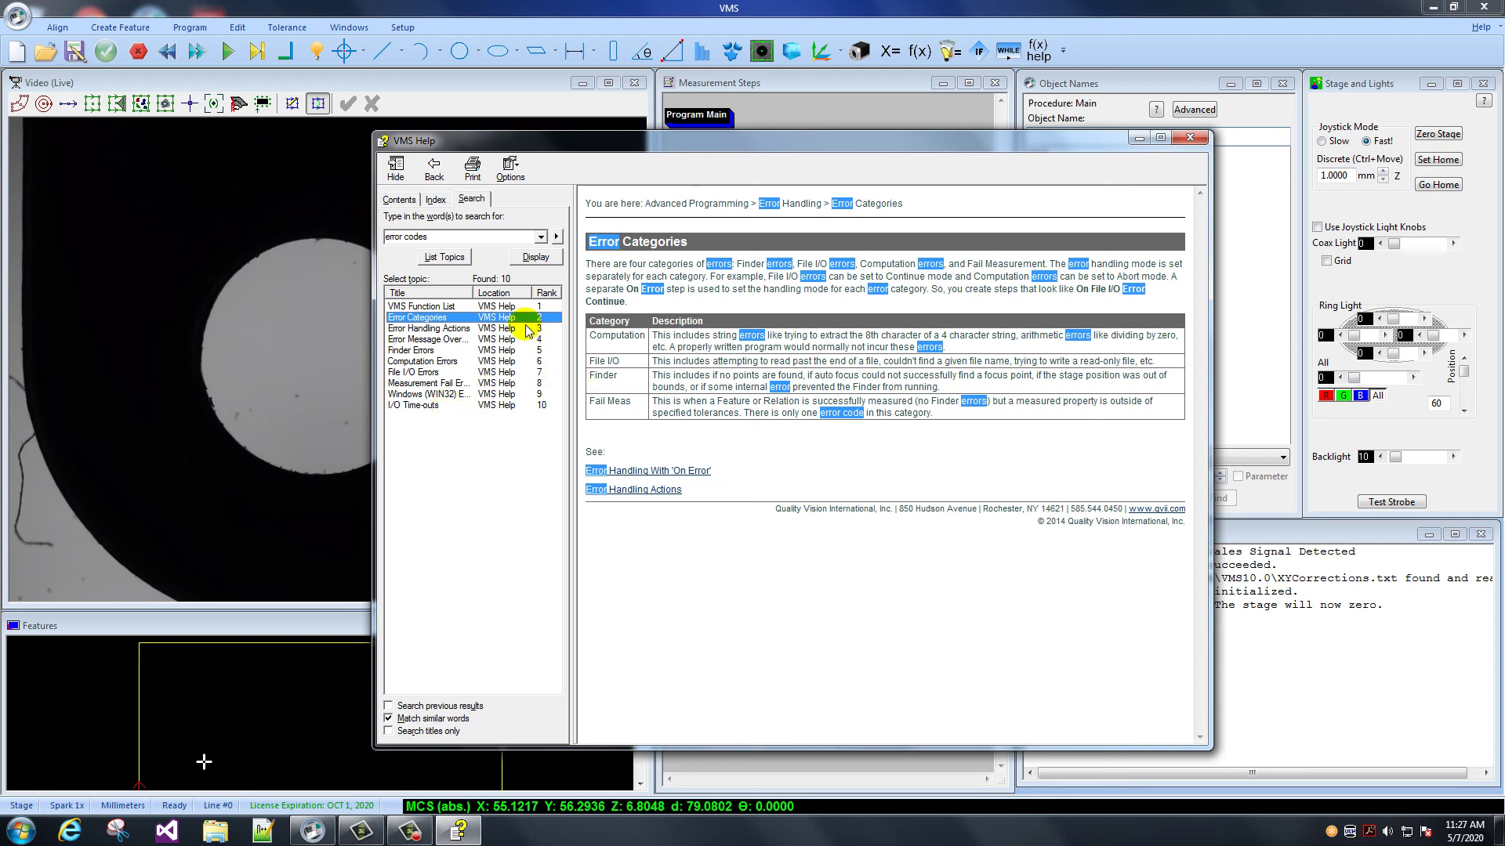
click(449, 238)
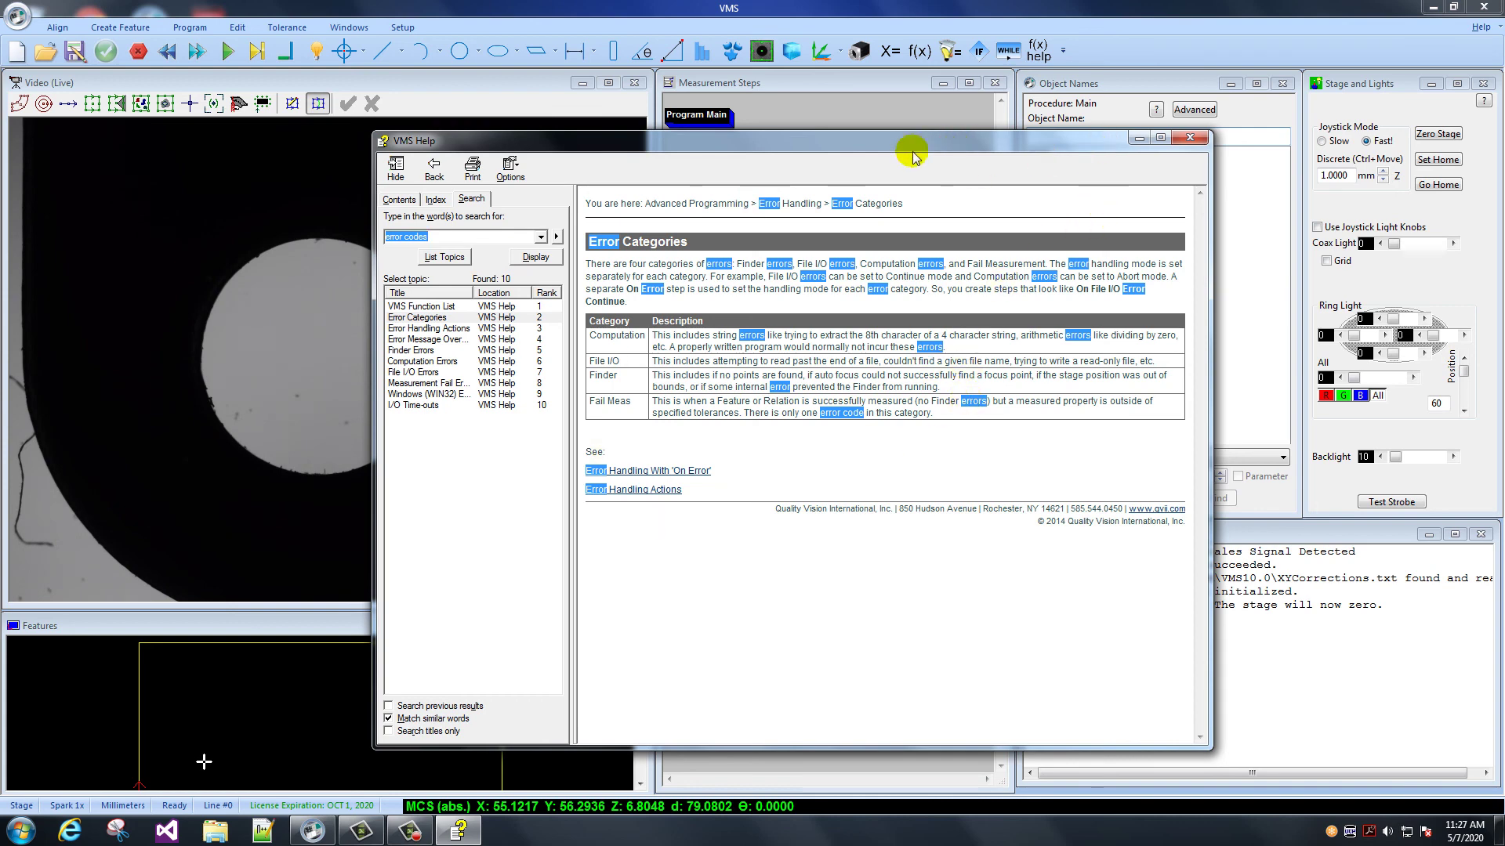
click(1190, 138)
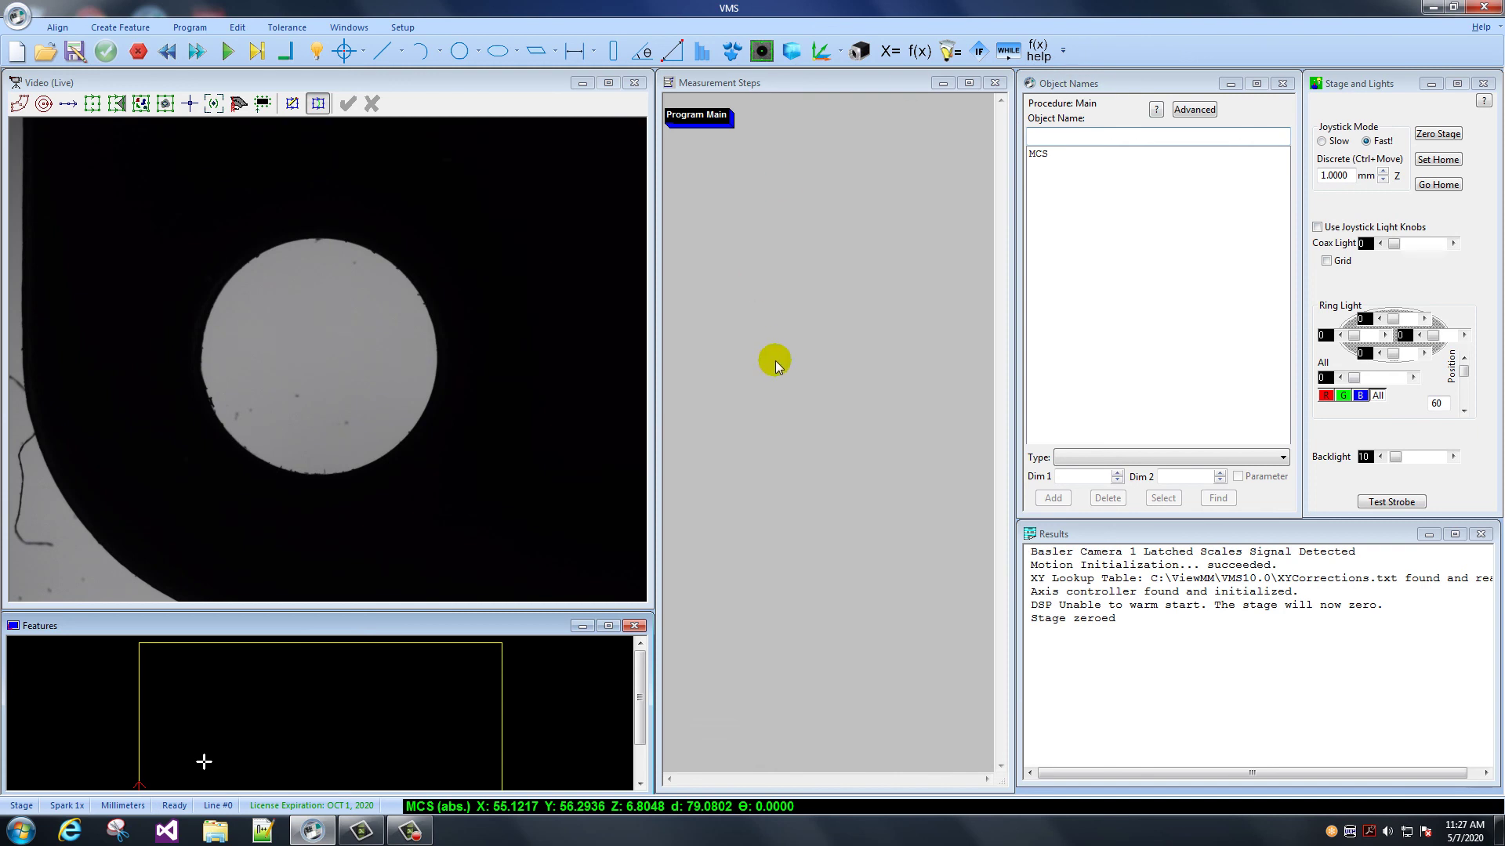
Step: Check the VMS version, build and license information, and dismiss the About window
click(1481, 27)
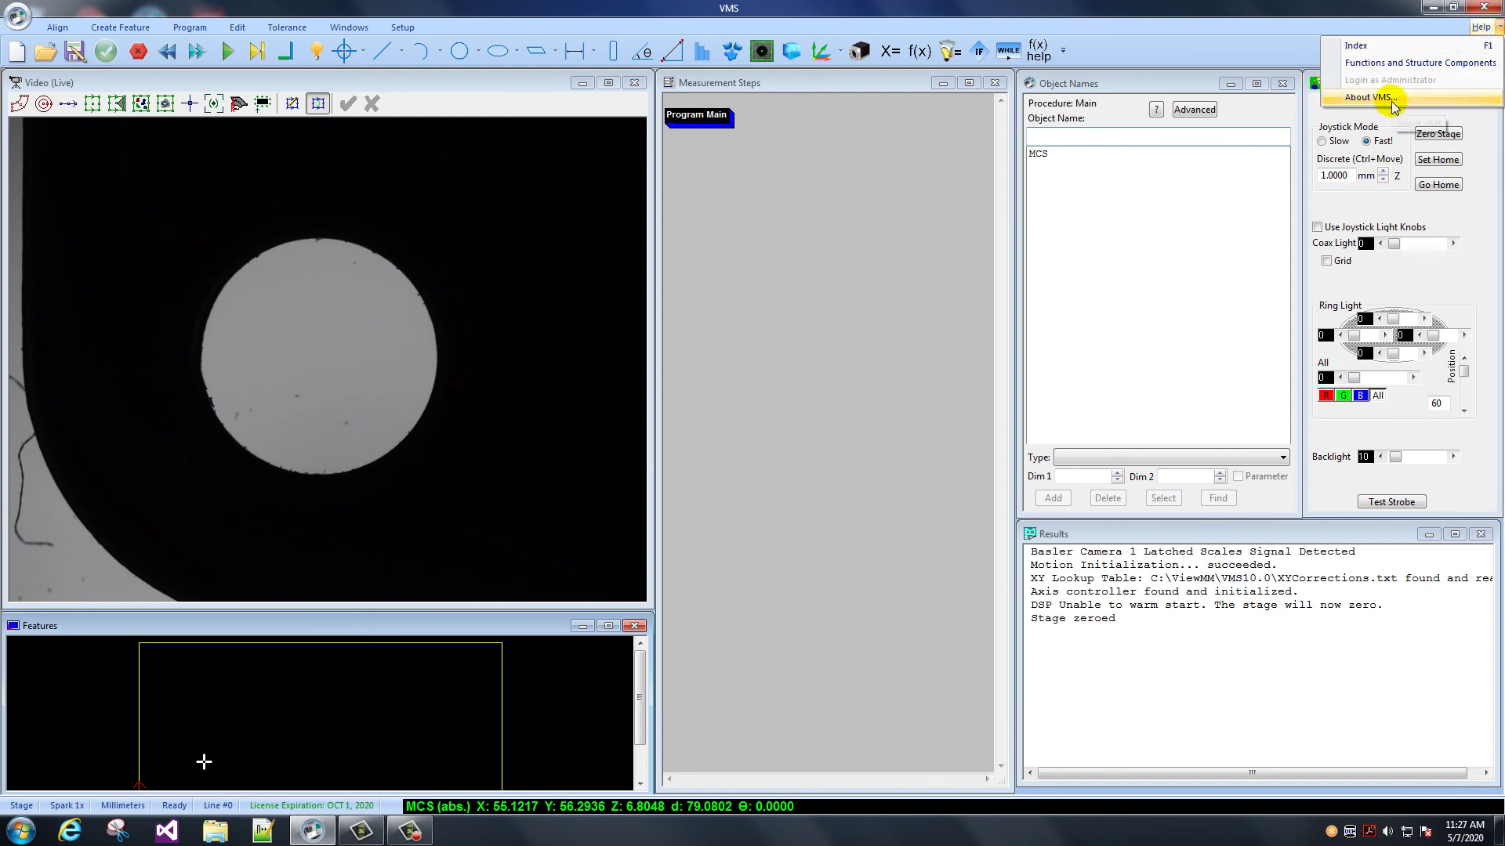
click(1363, 125)
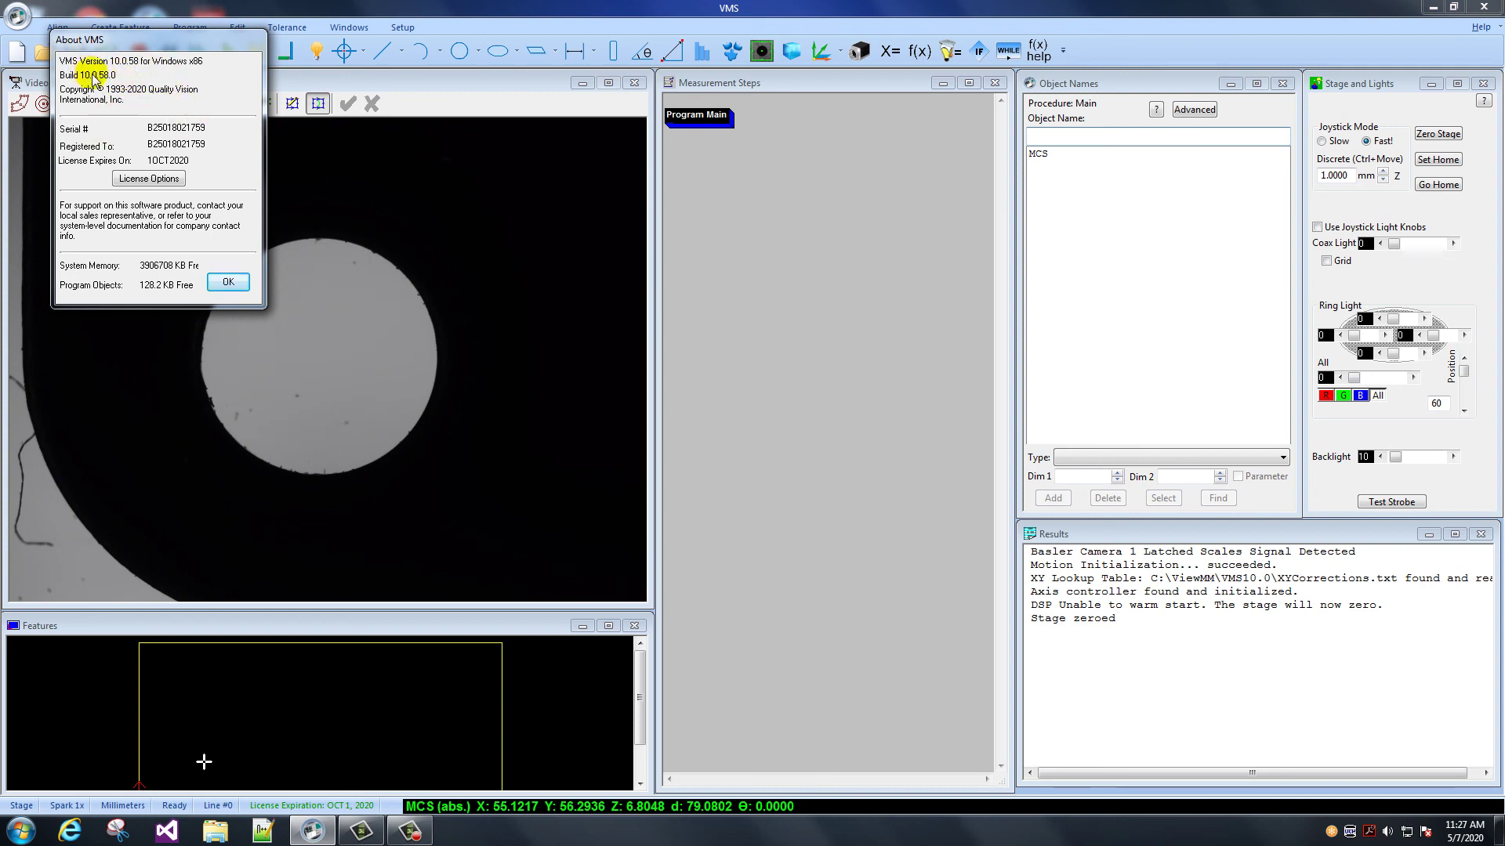
click(228, 282)
Step: Bring up the Functions & Structure Components reference and enlarge its window to review the function categories, list and descriptions
click(1480, 26)
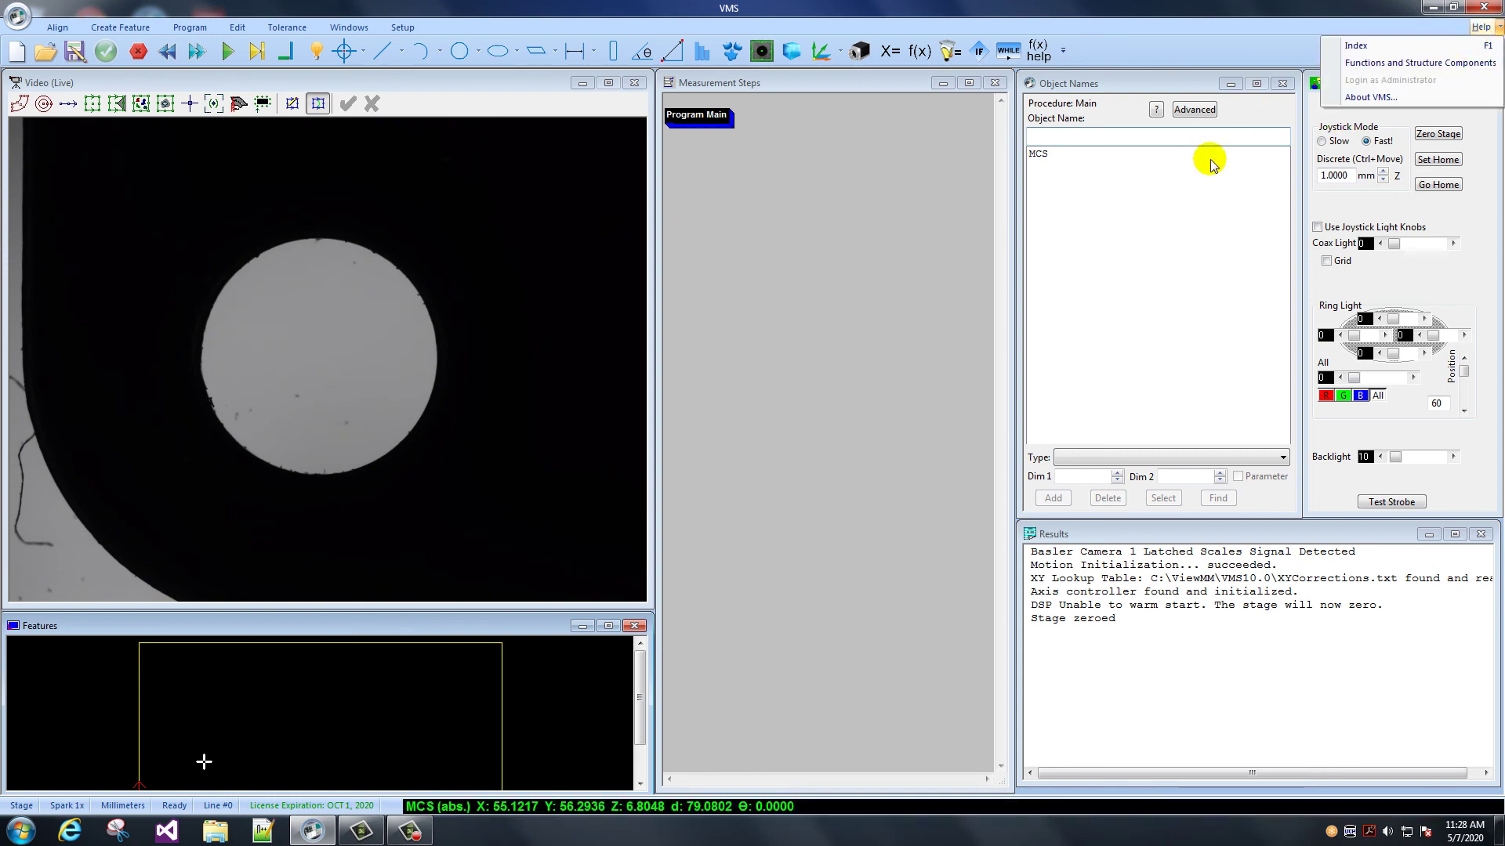
click(1429, 69)
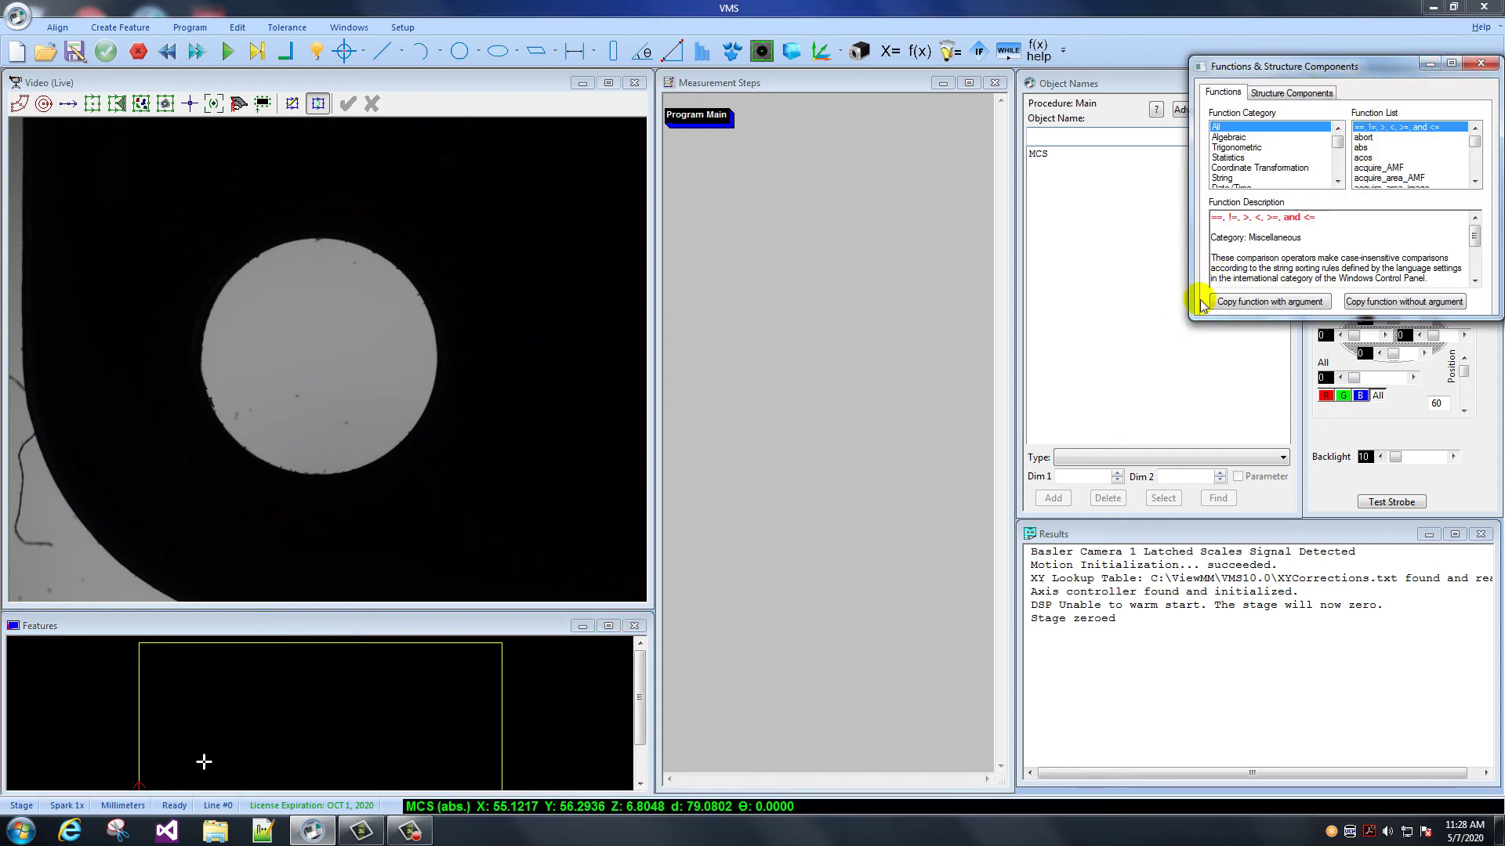
drag(1191, 317, 564, 704)
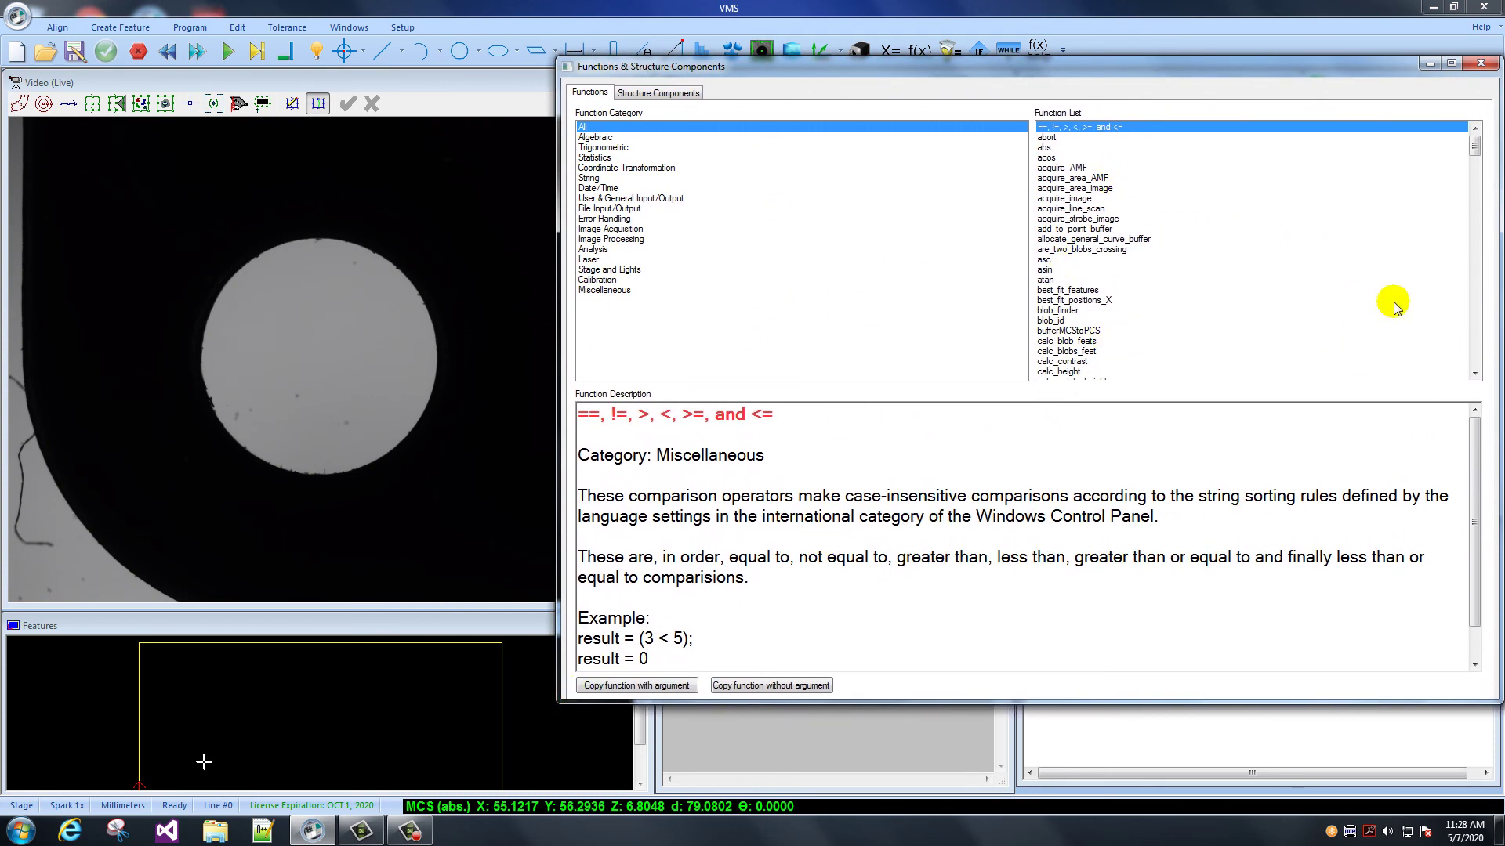
drag(1477, 147, 1441, 141)
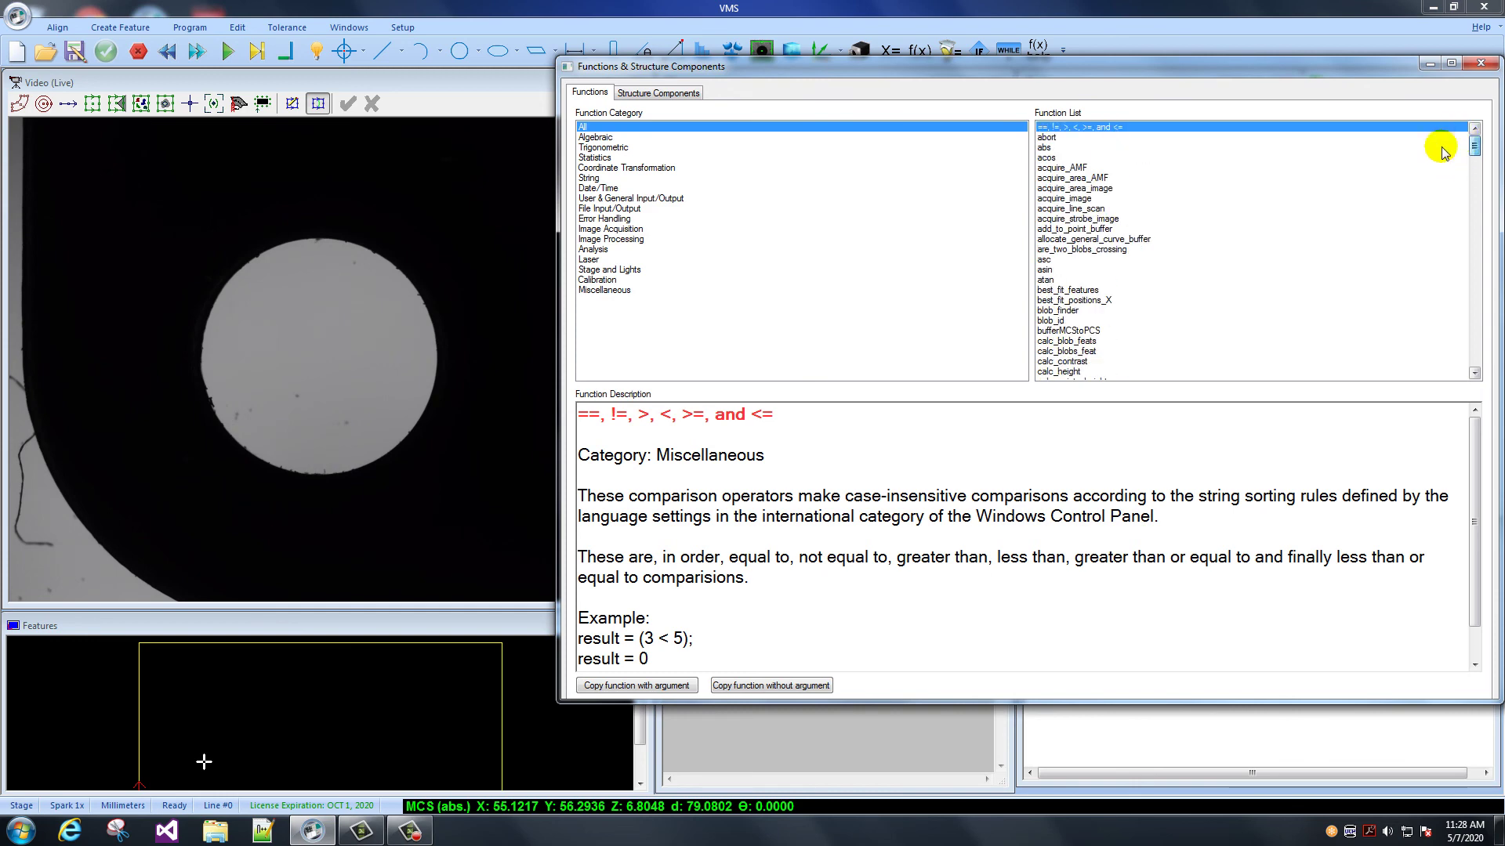
Step: Review the structure components, expanding and collapsing the Point entry, and close the Functions & Structure Components window
click(658, 92)
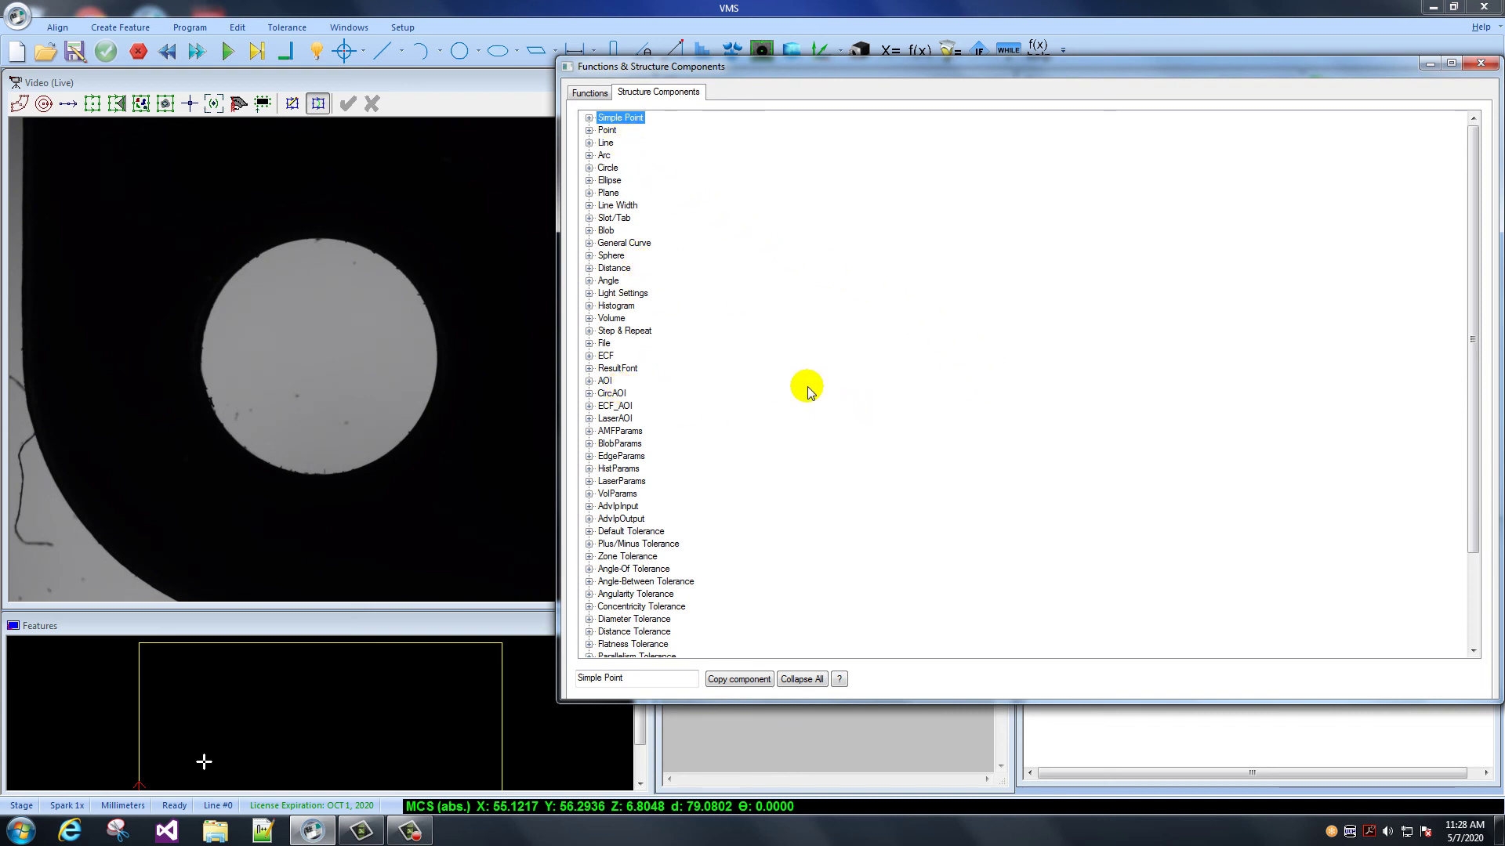
click(589, 131)
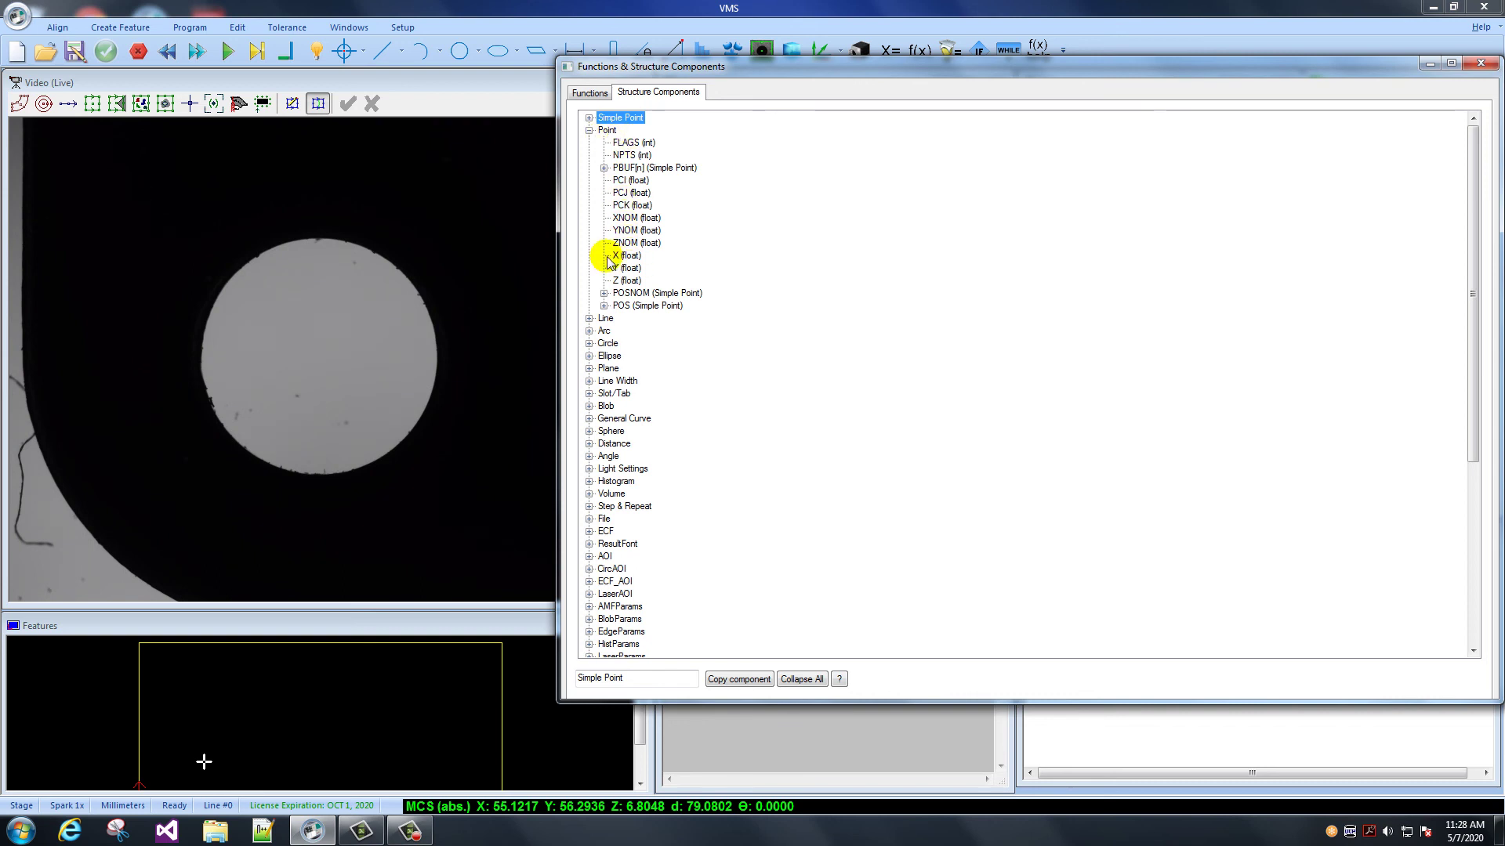
click(589, 130)
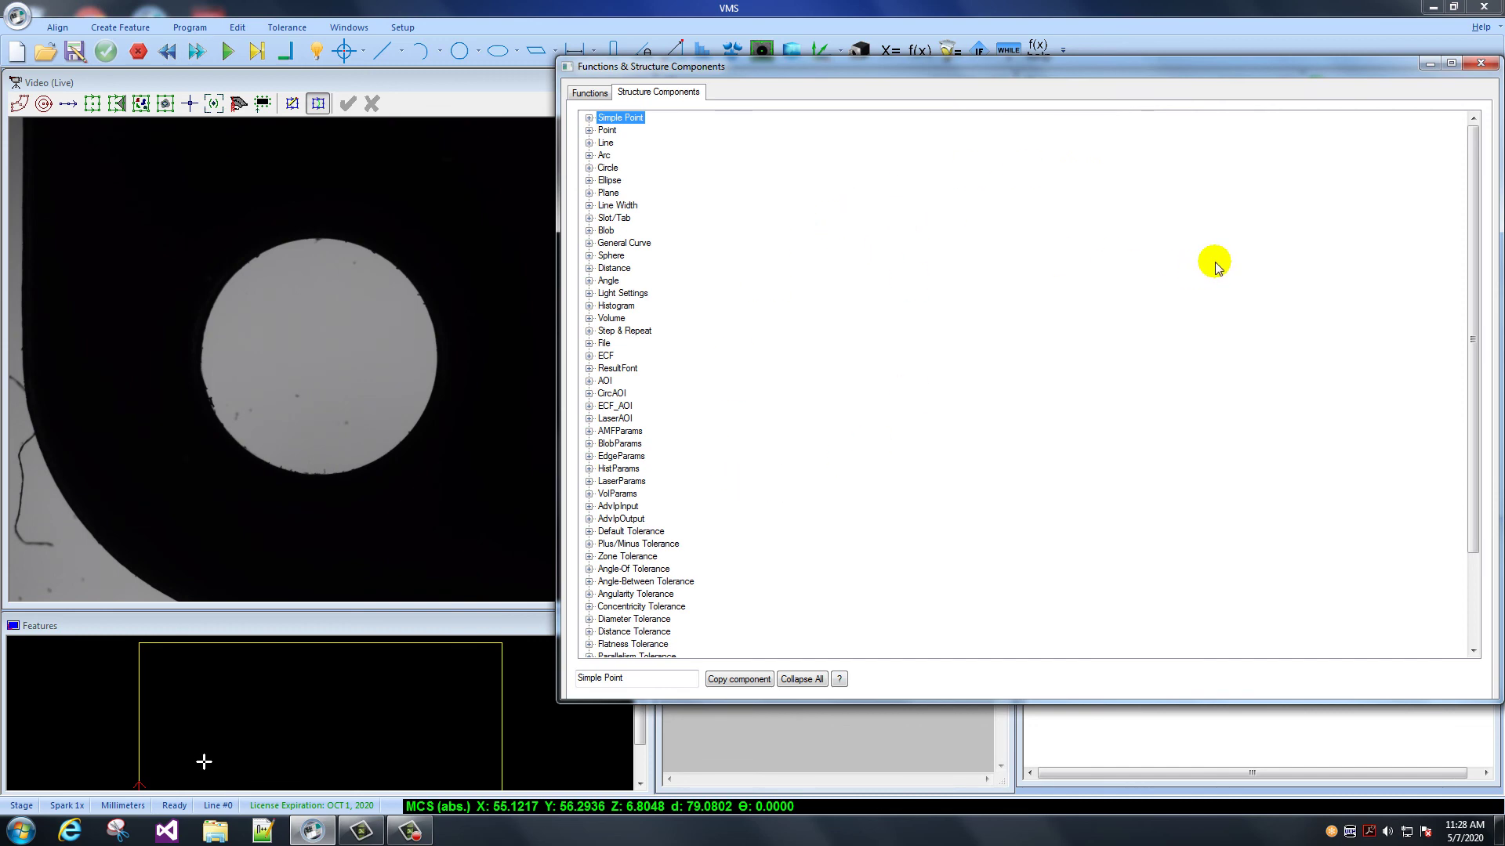
click(1481, 63)
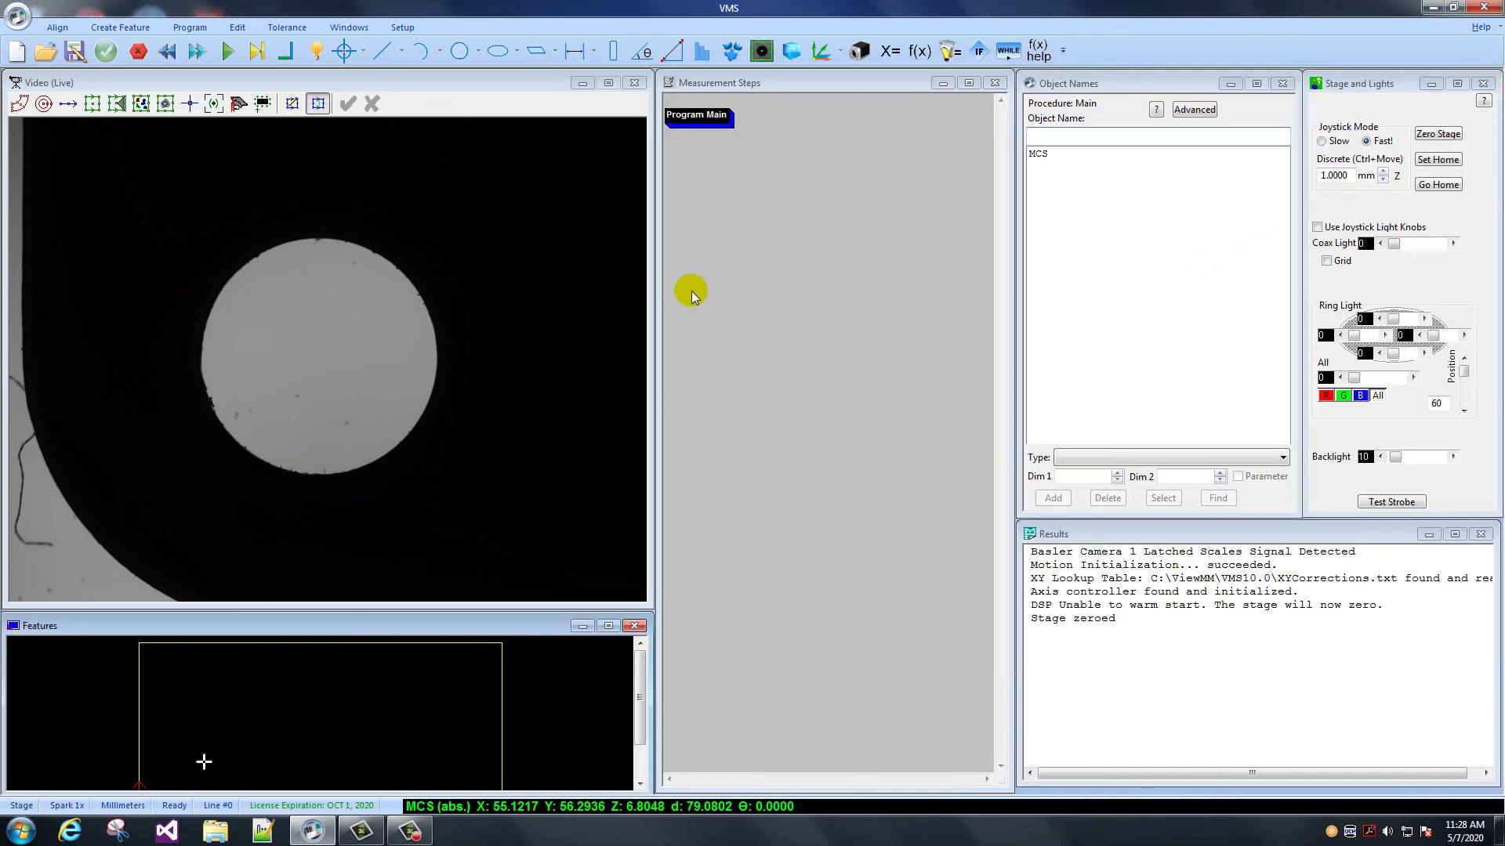